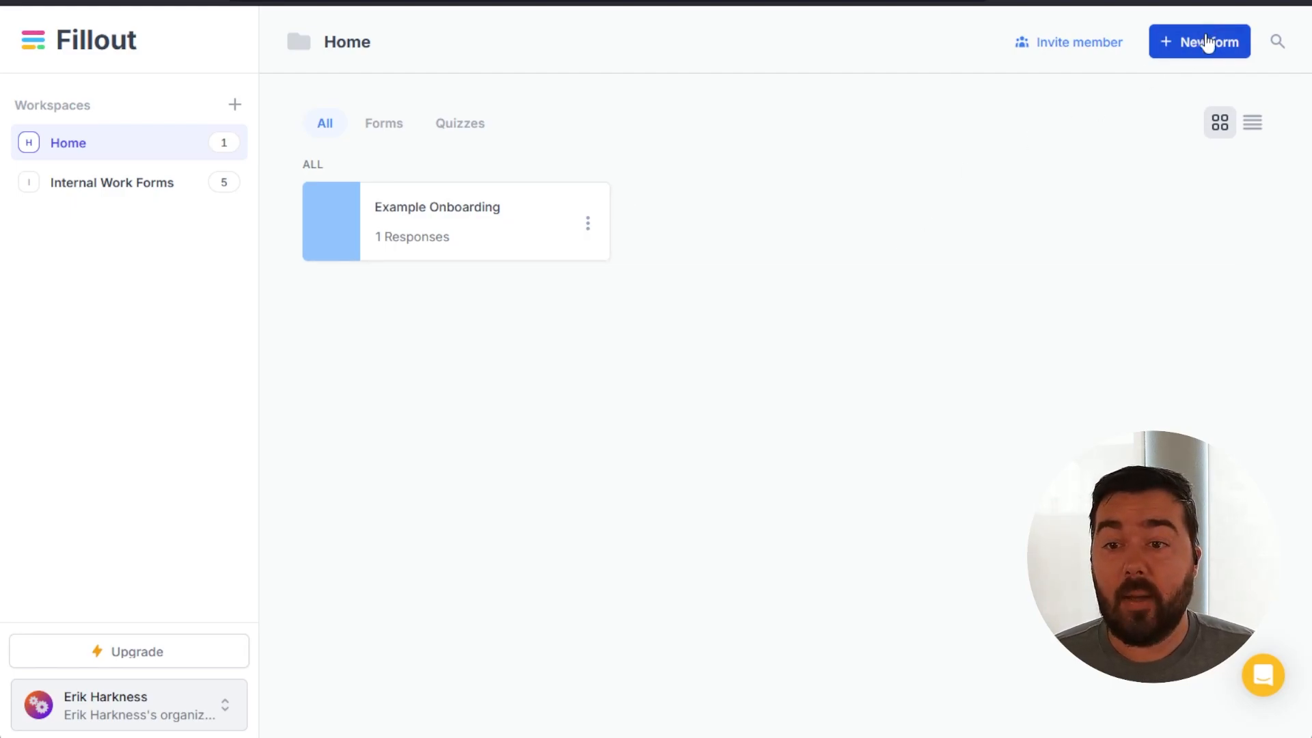
Start a new form using the Connect option and choose another integration instead of the four featured ones
left_click(1202, 54)
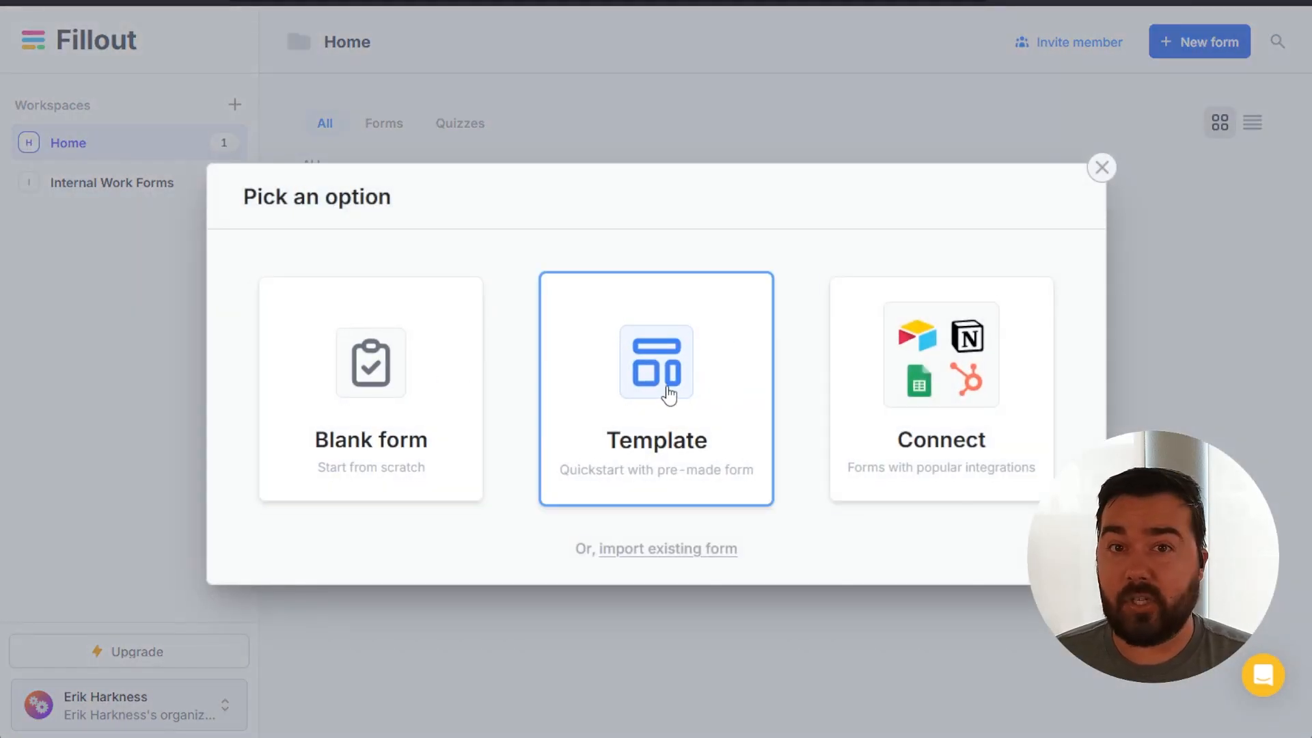
left_click(940, 394)
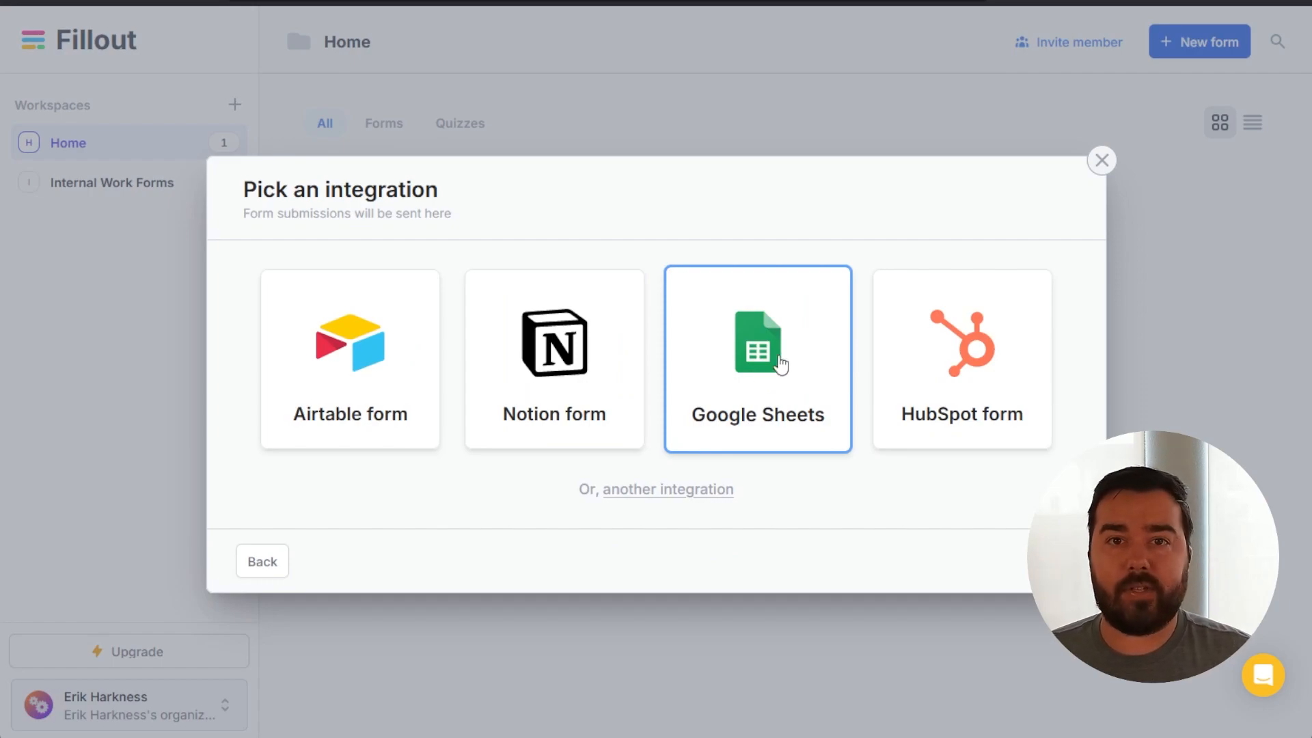
left_click(688, 501)
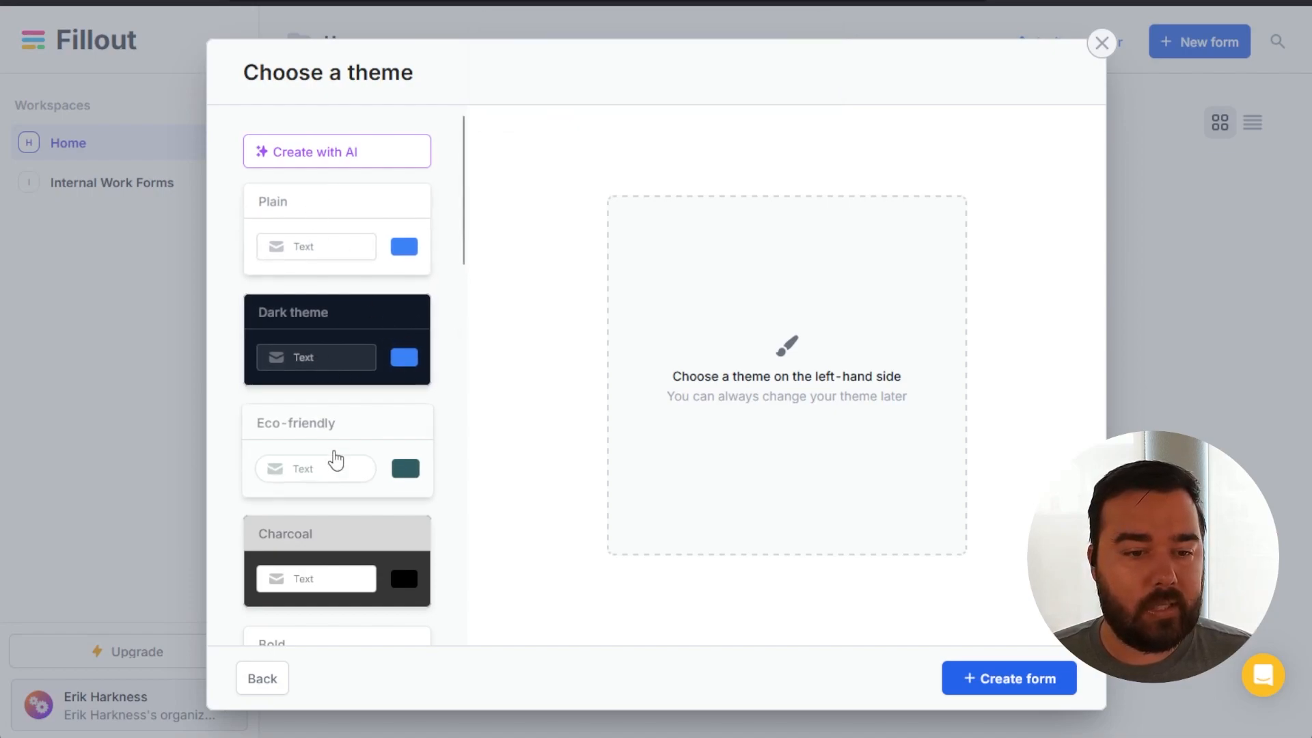
Apply the Simple purple theme and create the form
scroll(336, 440, "down", 7)
scroll(339, 436, "down", 1)
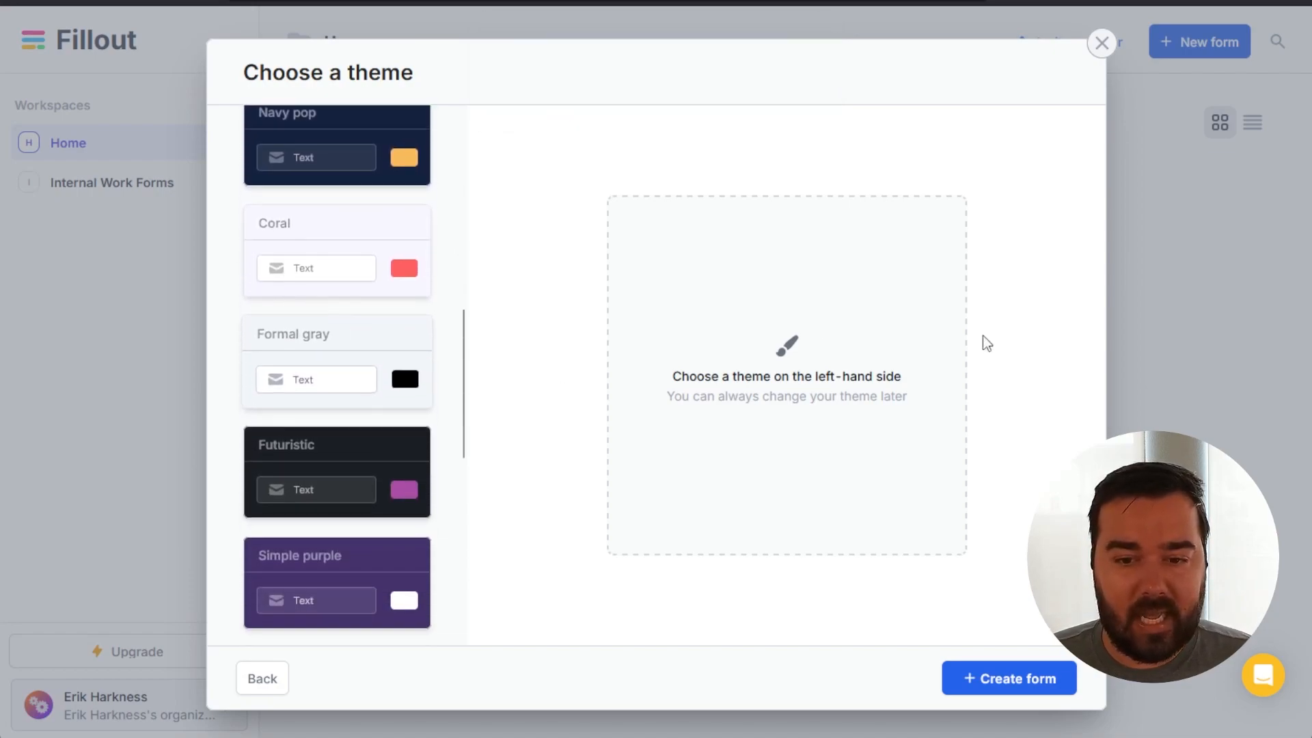
scroll(381, 393, "down", 4)
scroll(380, 402, "up", 1)
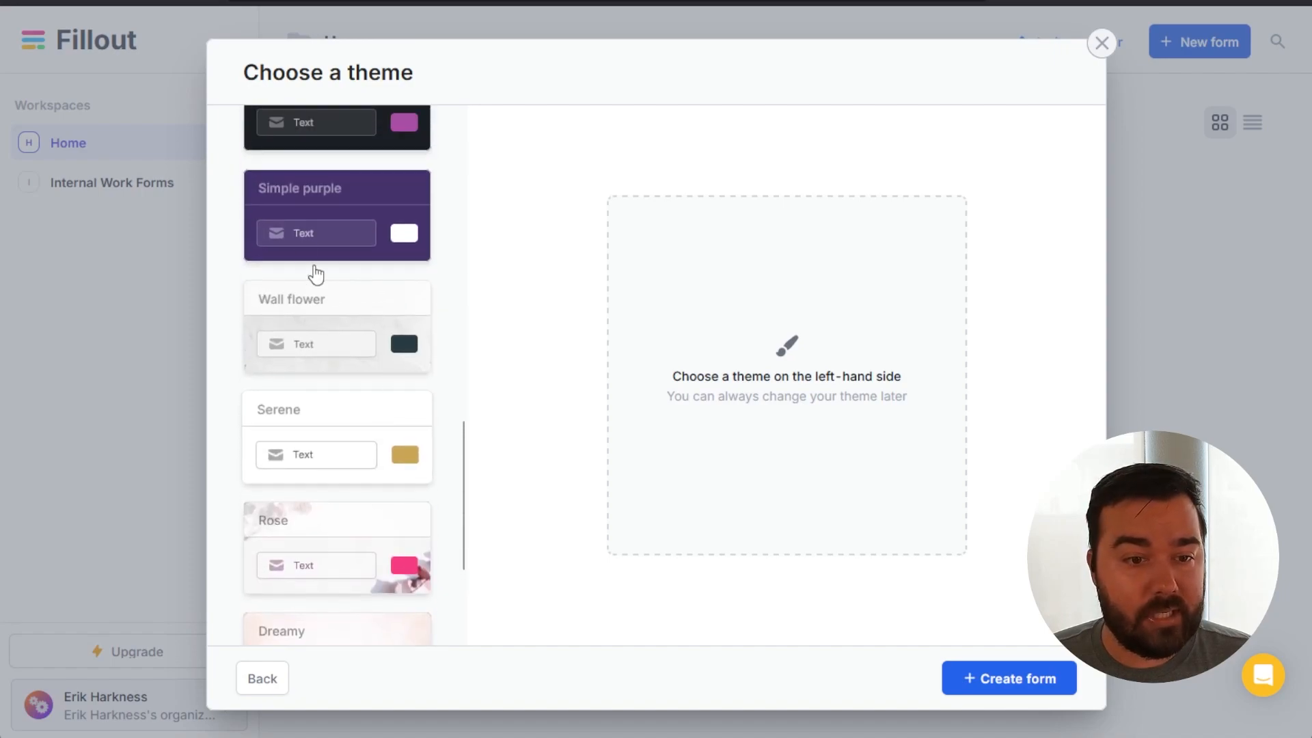
left_click(316, 184)
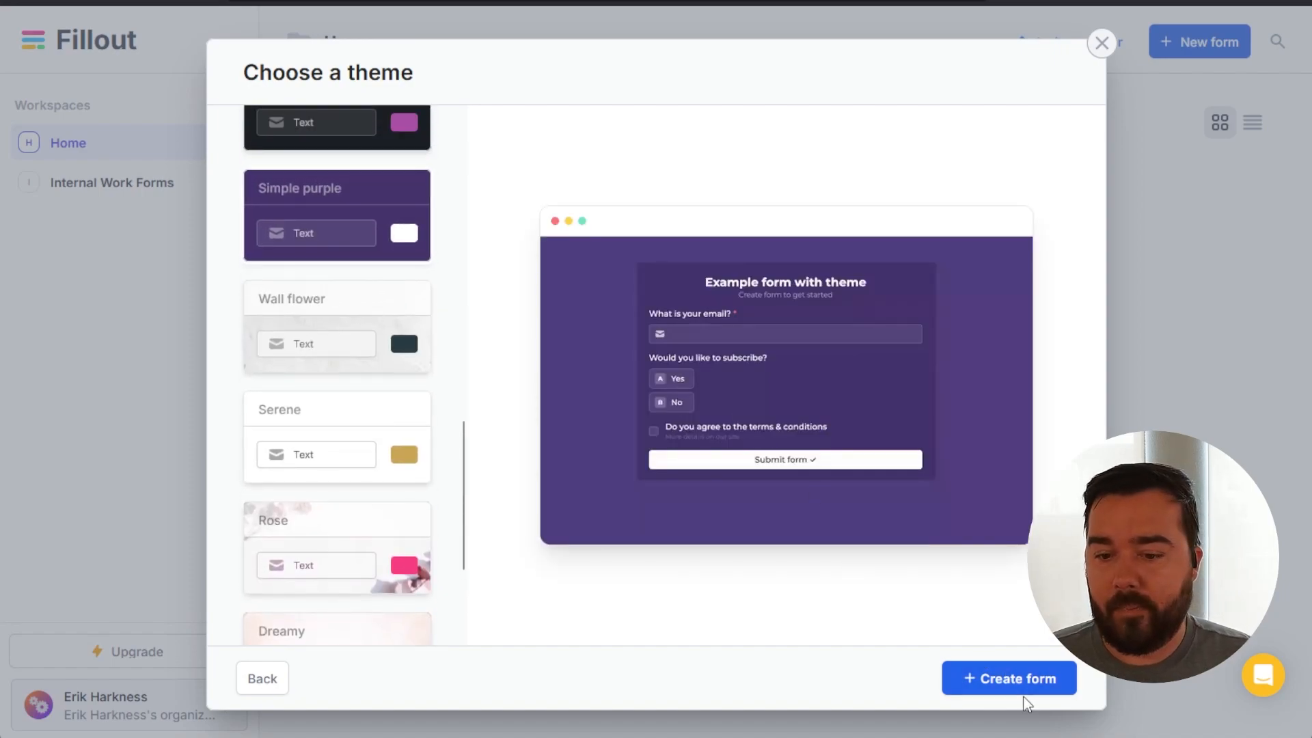
left_click(1012, 680)
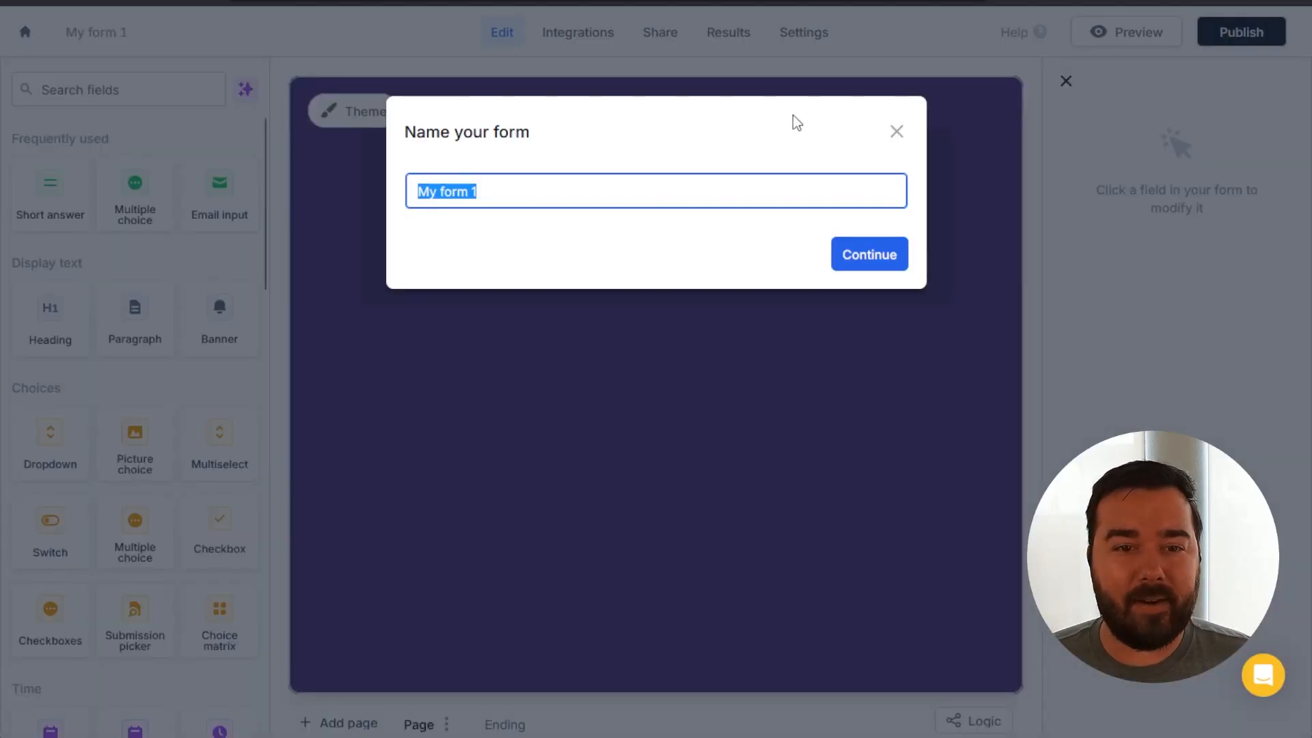
Name the new form Example Task Tracker
left_click_drag(499, 200, 365, 179)
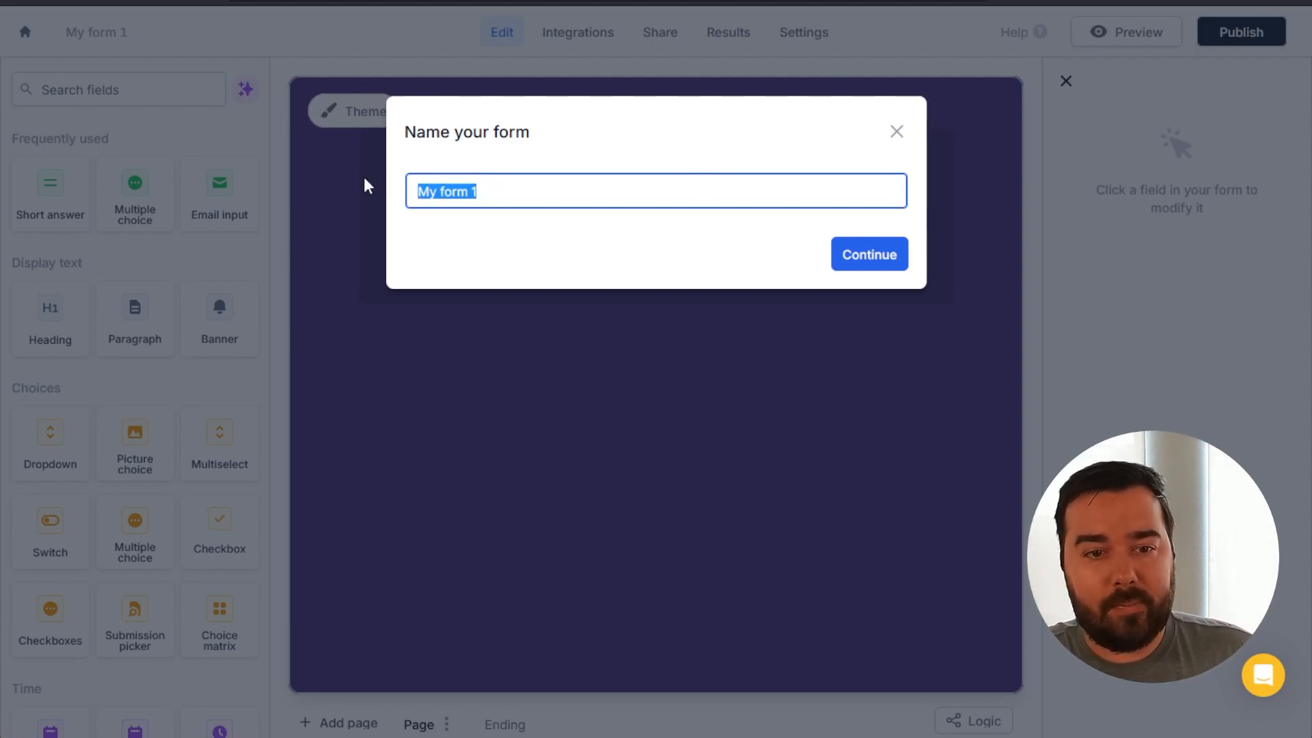
type("Example Task Tracker")
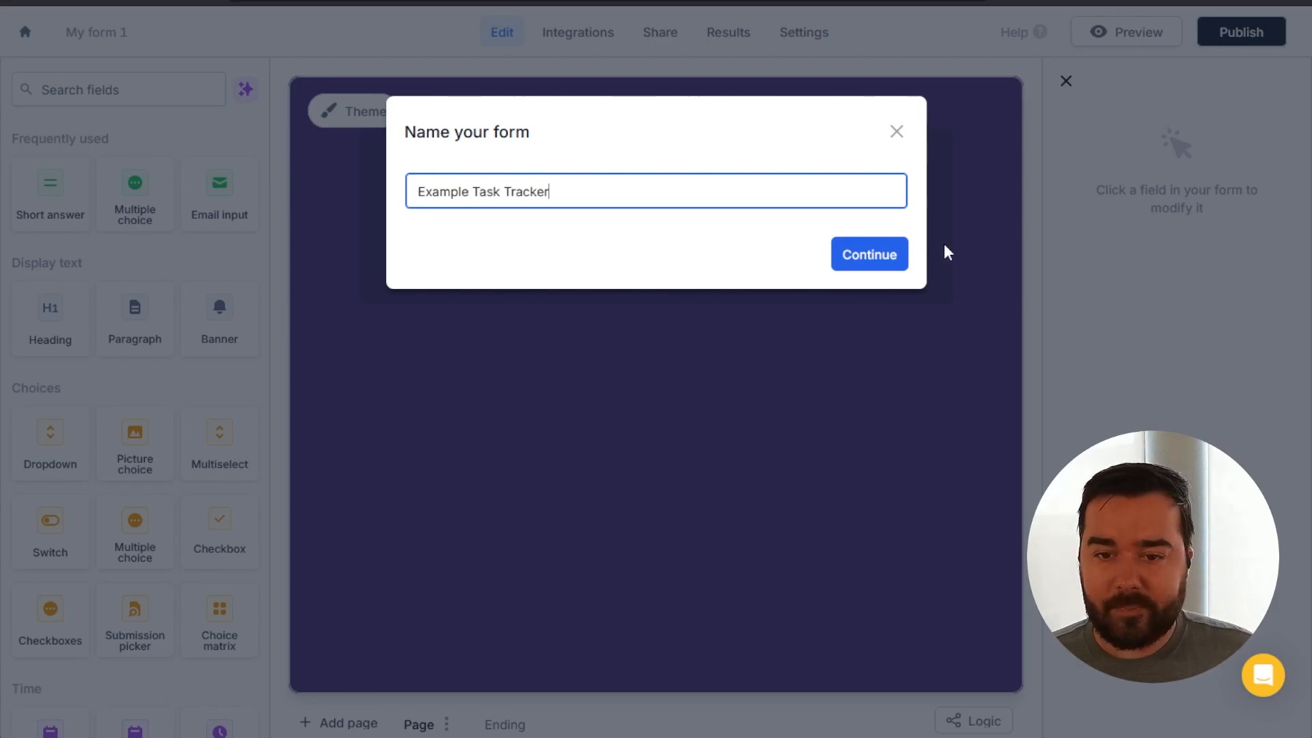
left_click(839, 254)
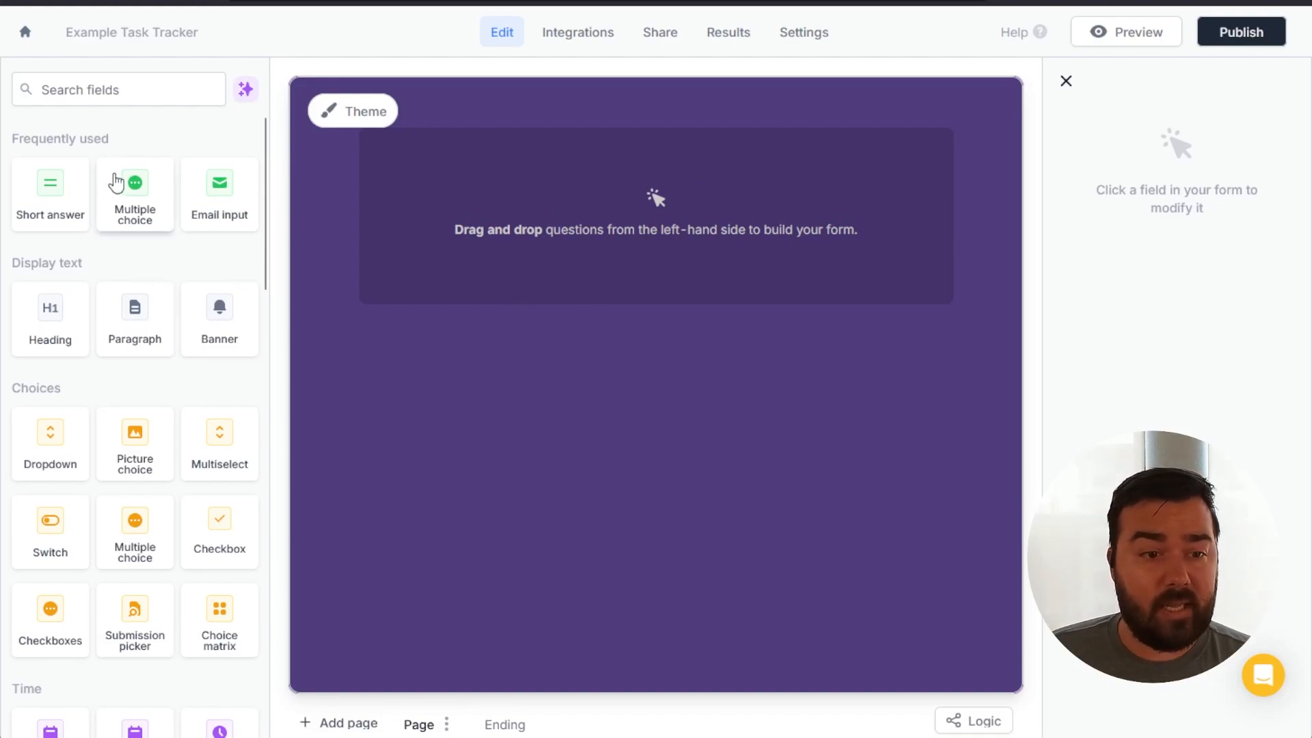
Look through the available field types, from choices, time and rating to text, contact, number and miscellaneous fields
scroll(131, 202, "down", 5)
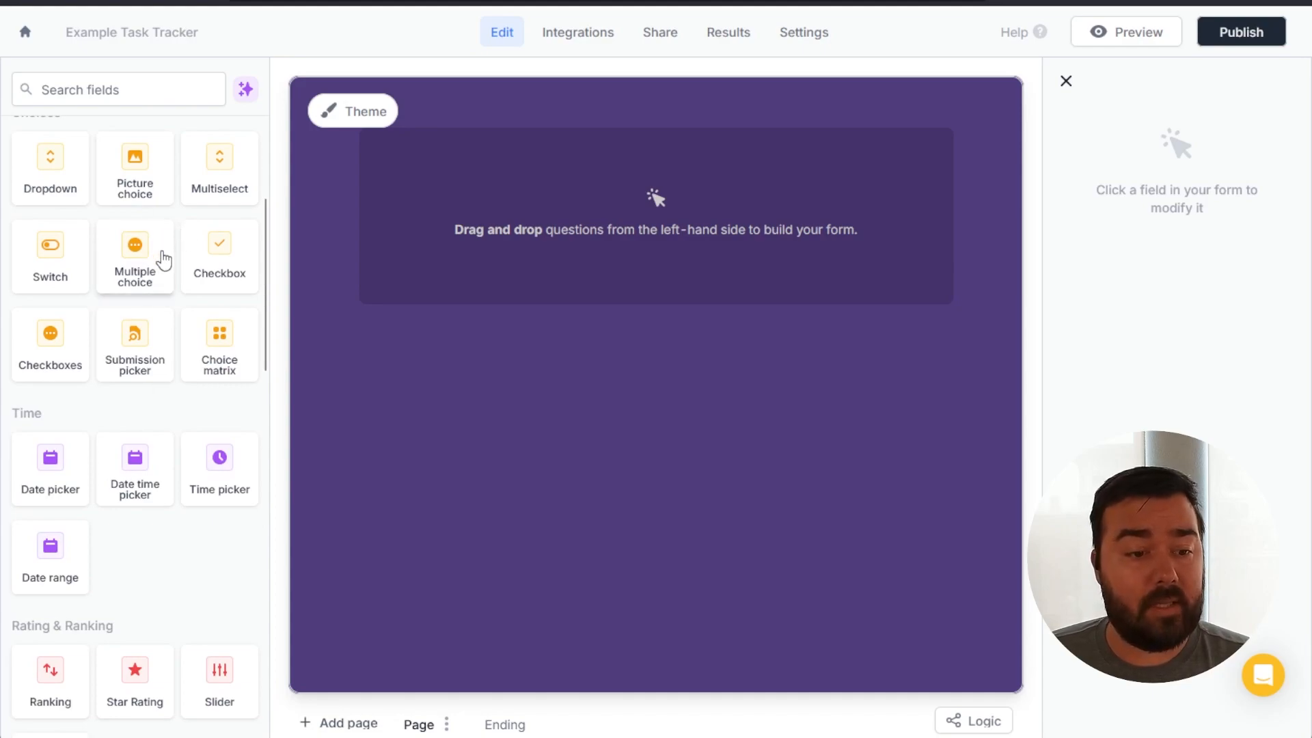
scroll(163, 260, "down", 3)
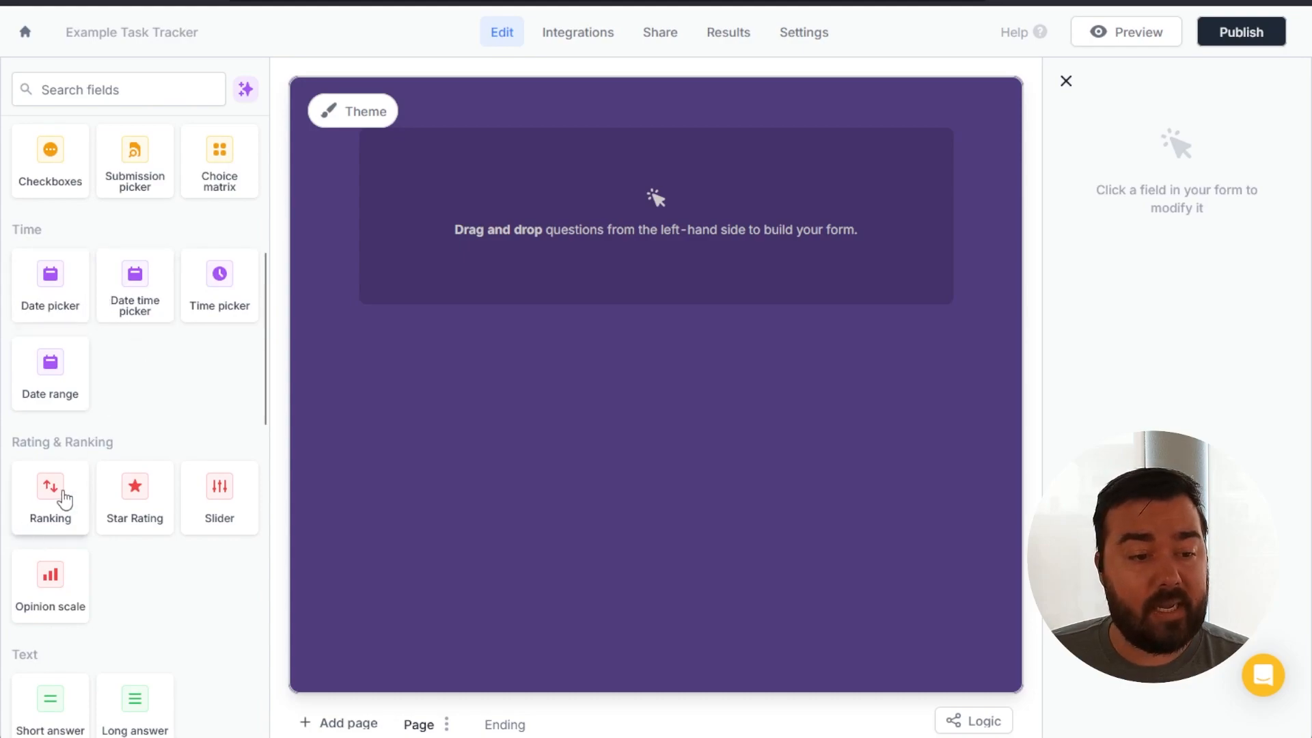
scroll(64, 501, "down", 7)
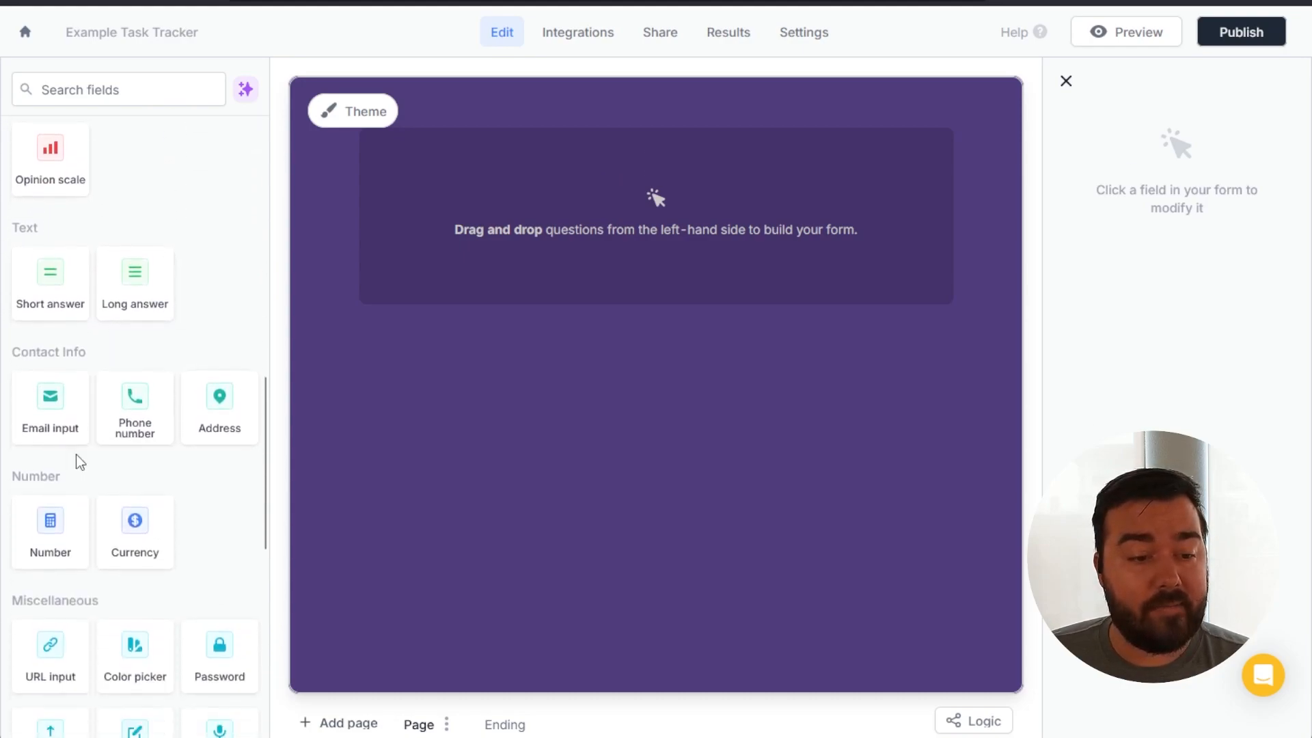
scroll(182, 401, "down", 4)
scroll(150, 433, "up", 1)
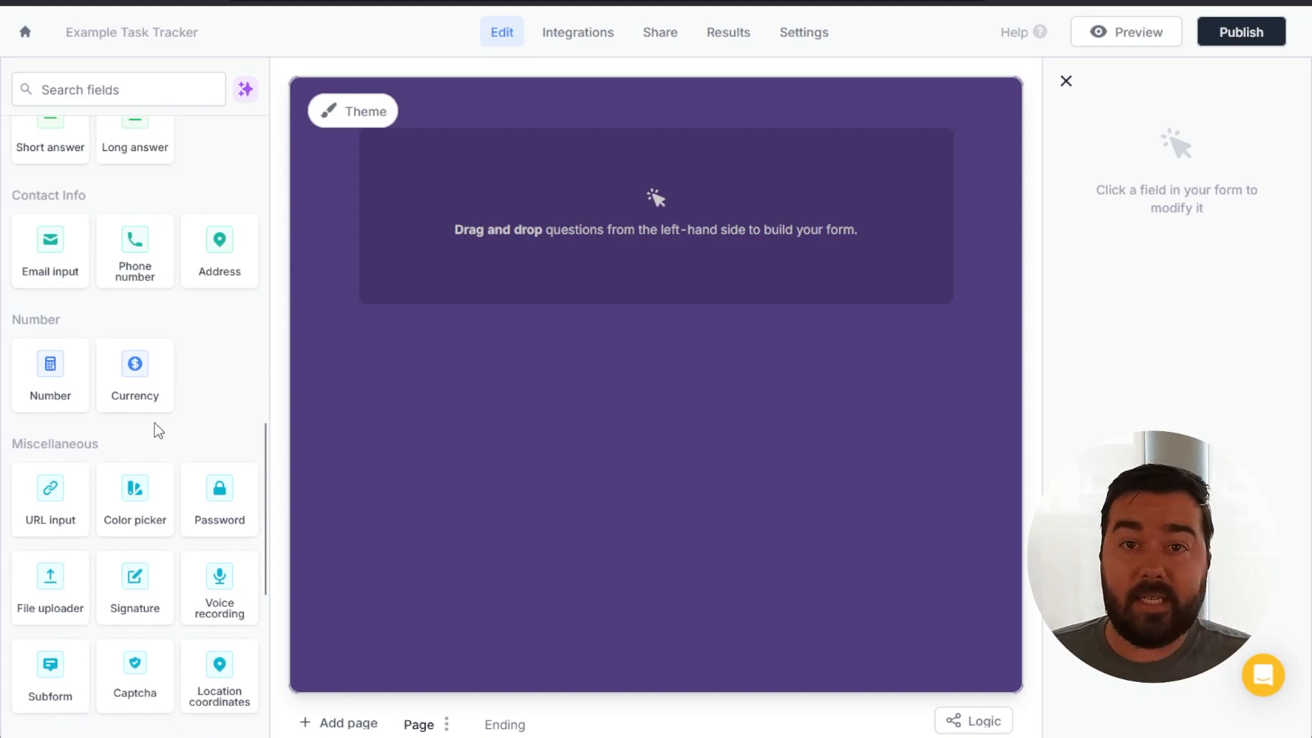
scroll(159, 430, "up", 3)
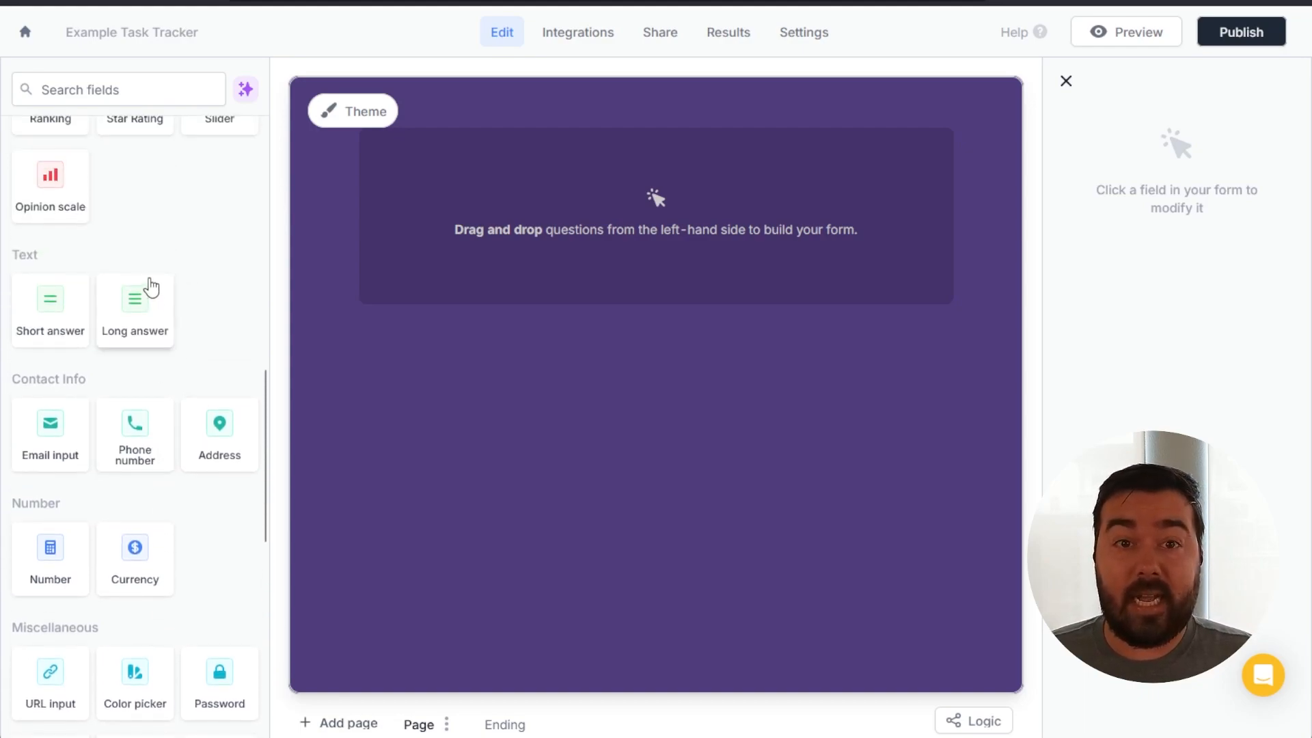
scroll(149, 284, "up", 6)
scroll(150, 286, "up", 7)
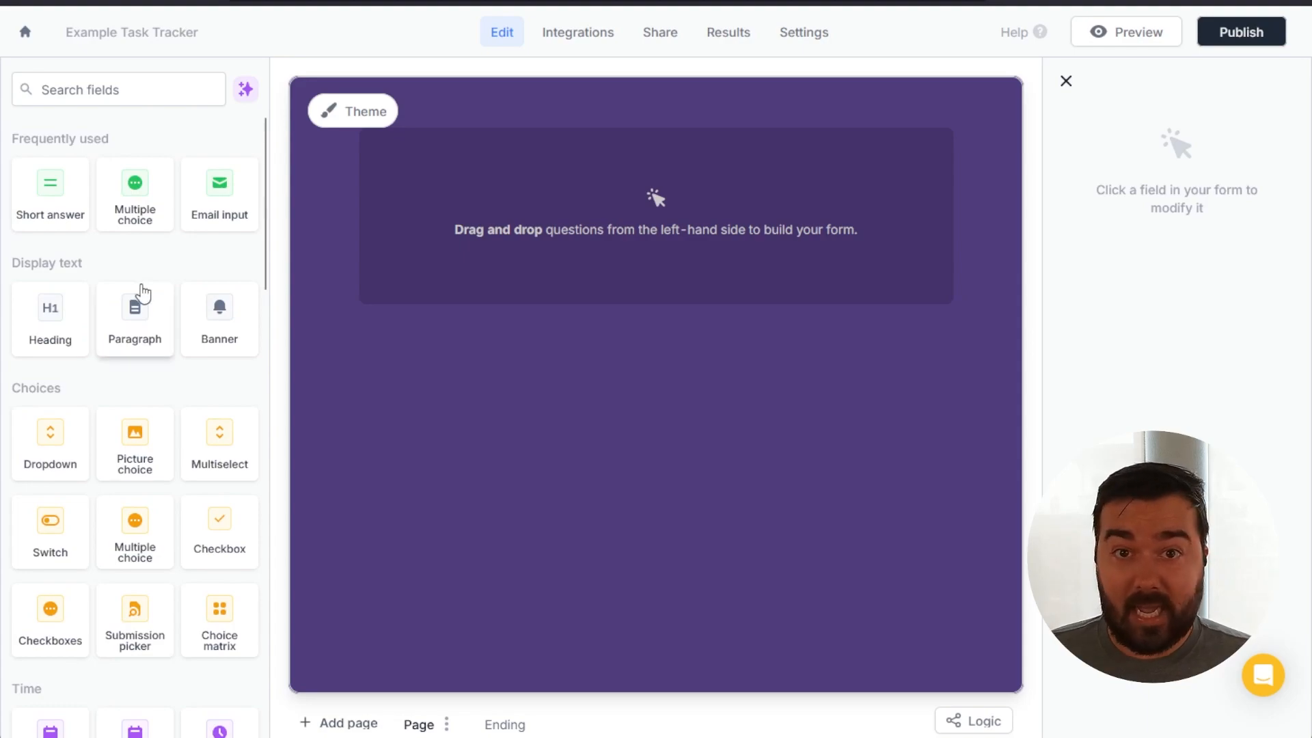
scroll(133, 405, "down", 1)
scroll(126, 382, "up", 1)
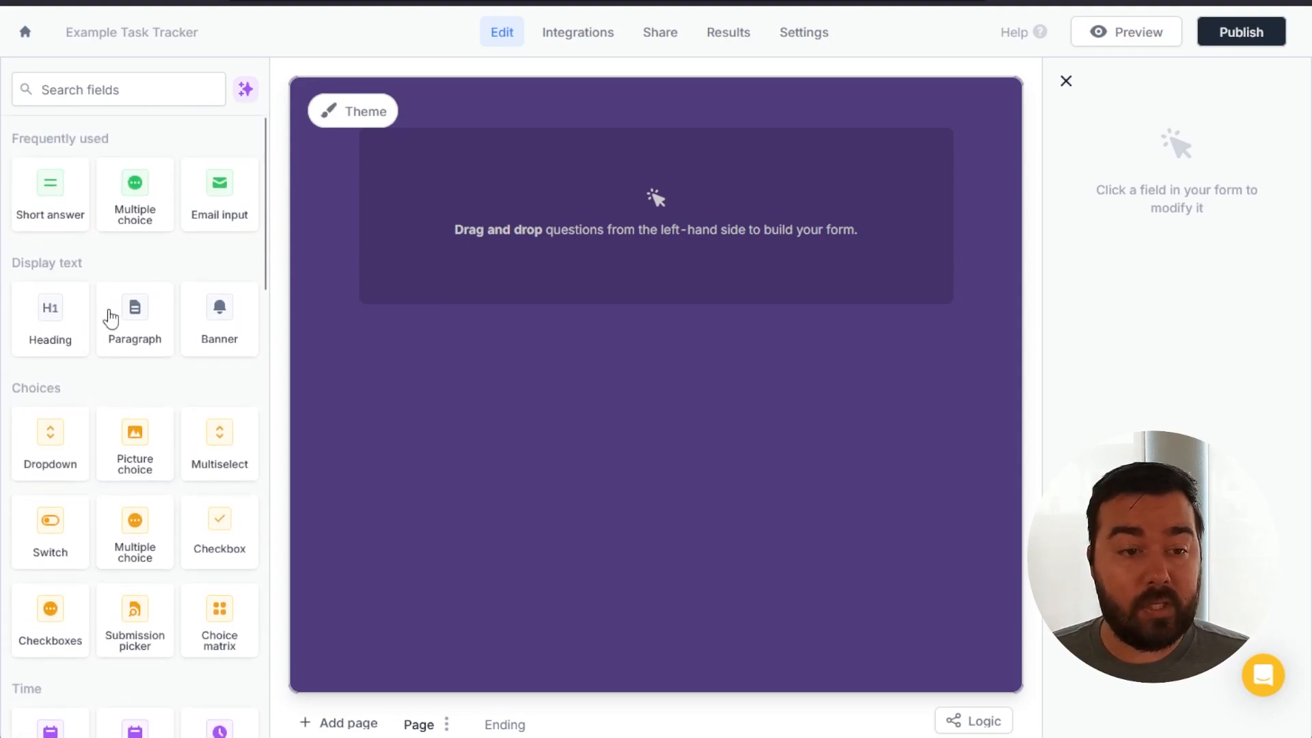
Add a heading to the empty form with the text Daily Task Tracker Form
left_click_drag(364, 281, 656, 240)
left_click(584, 165)
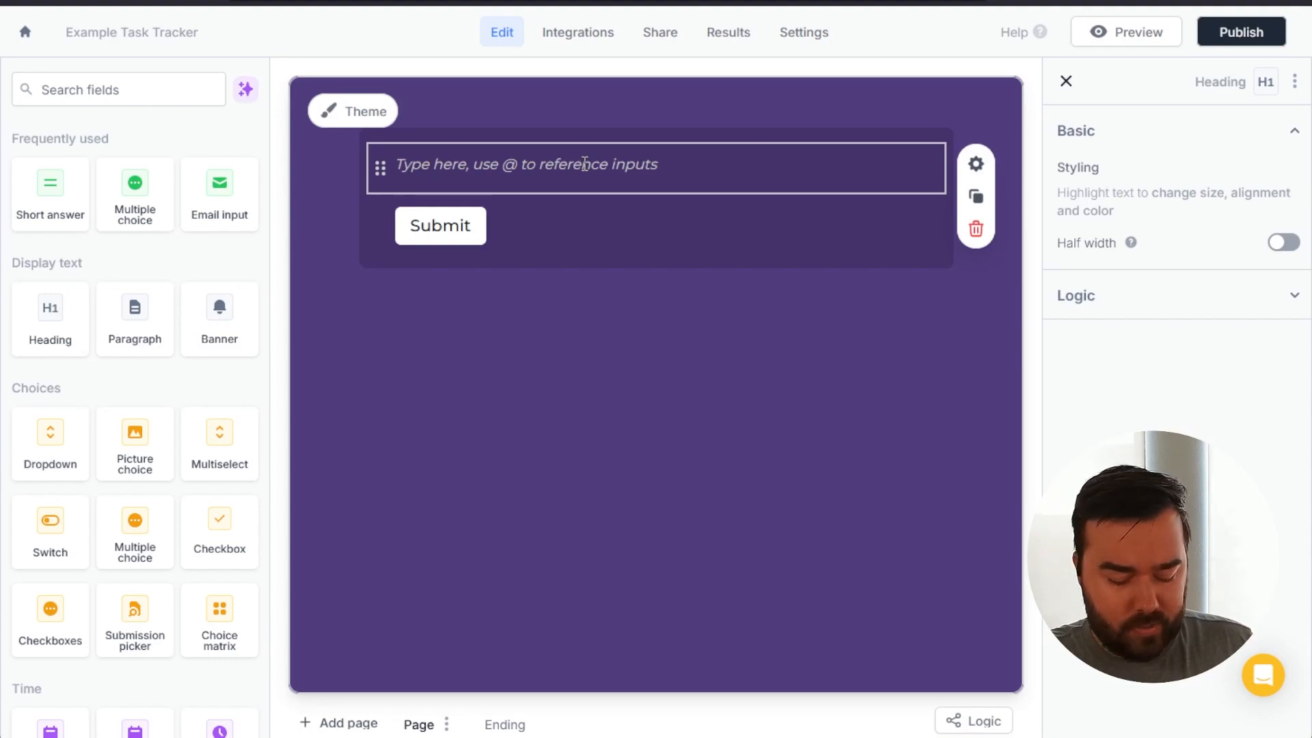
type("Daily Ta")
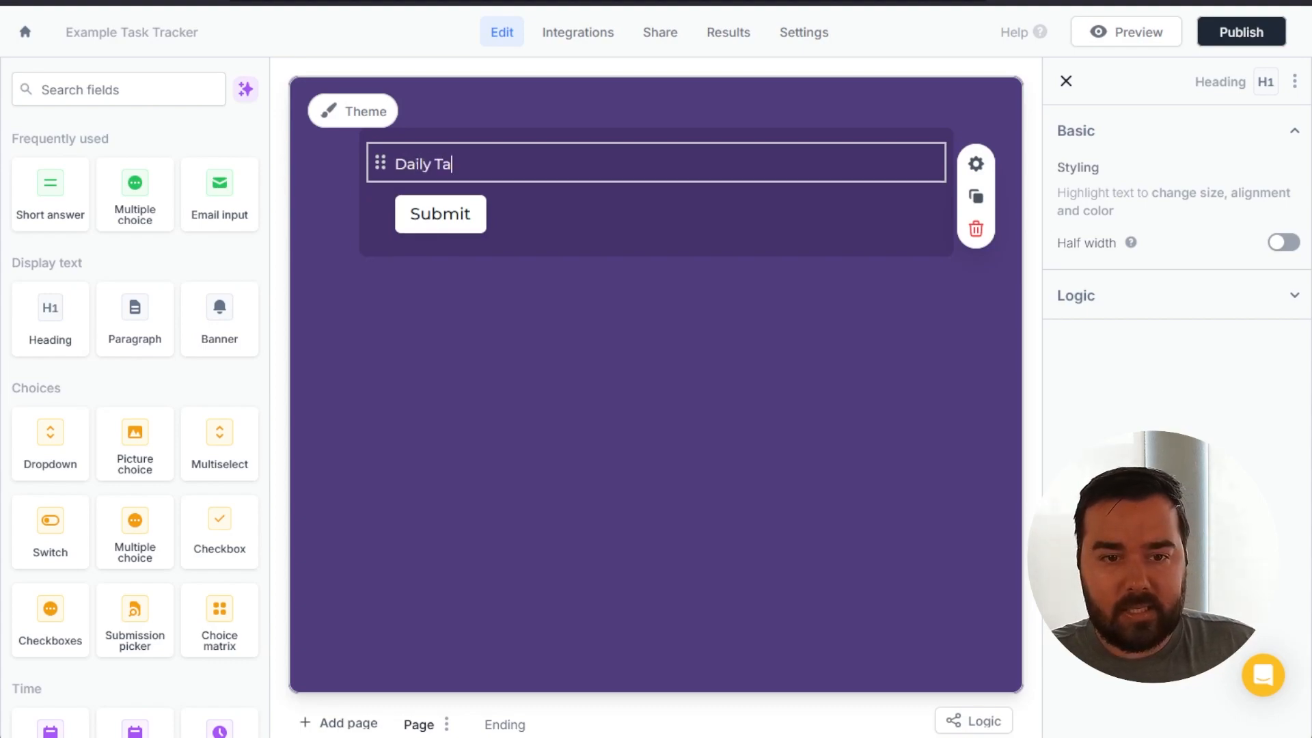
type("sk Tracker Form")
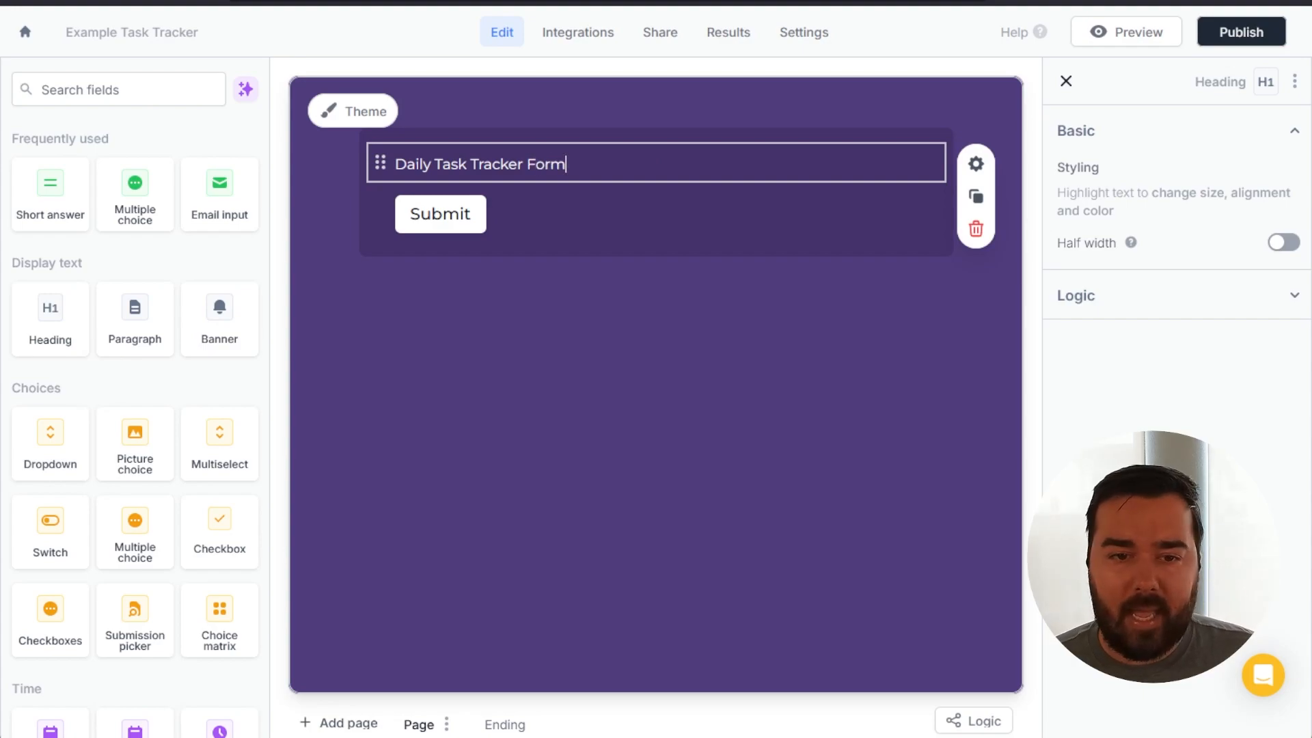
Format the form's title text as Heading 2 and center it
triple_click(566, 168)
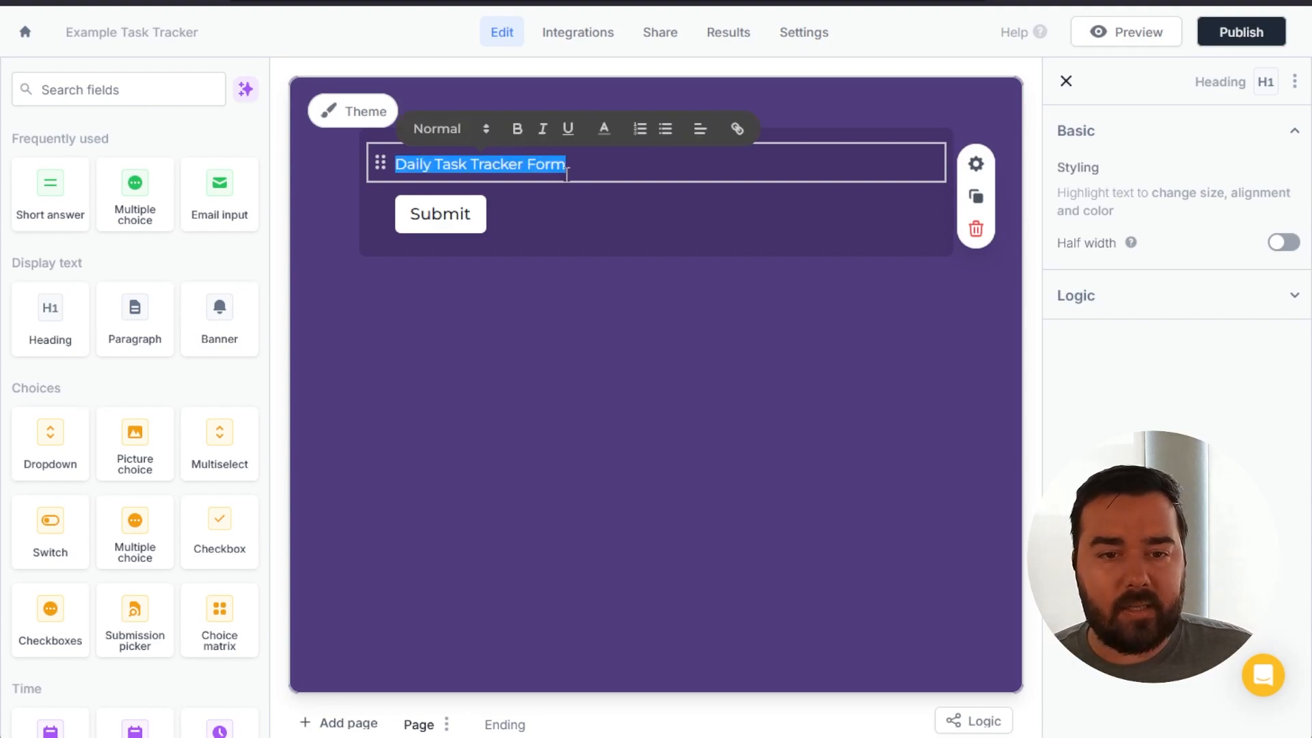
left_click(457, 130)
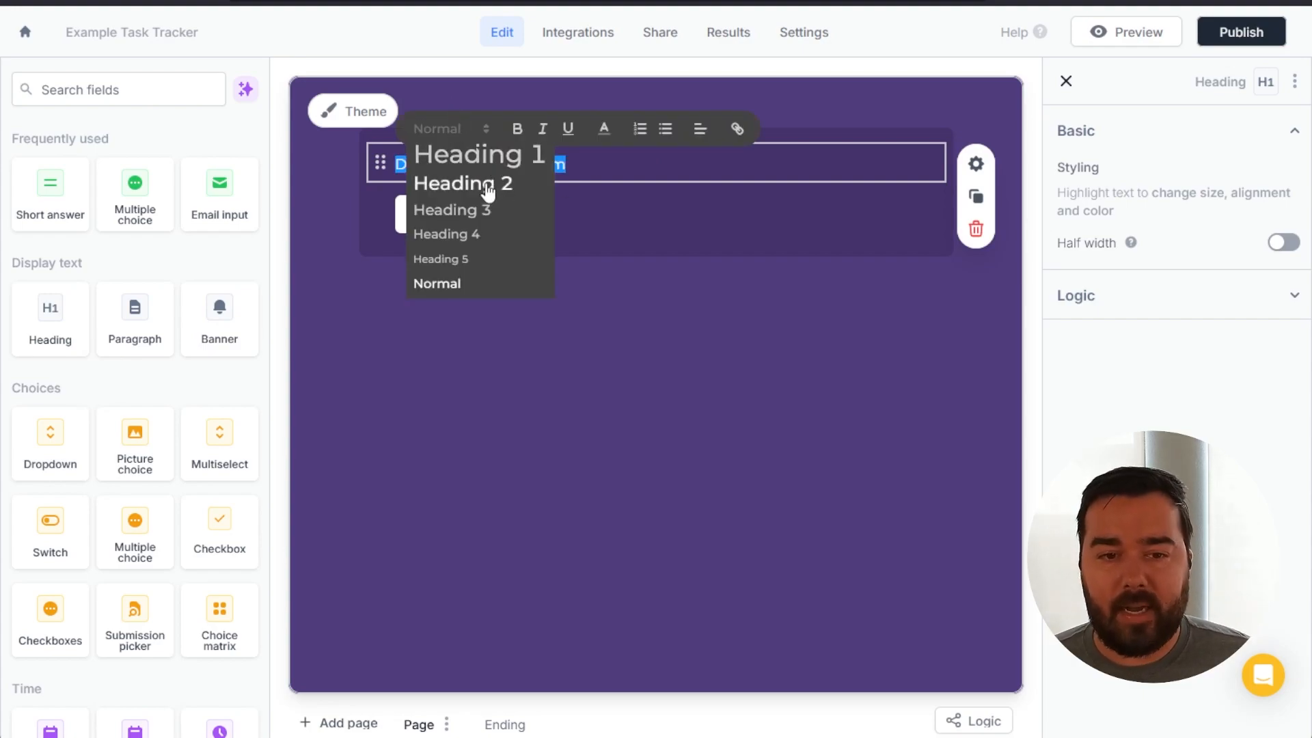
left_click(485, 186)
left_click(695, 135)
left_click(701, 179)
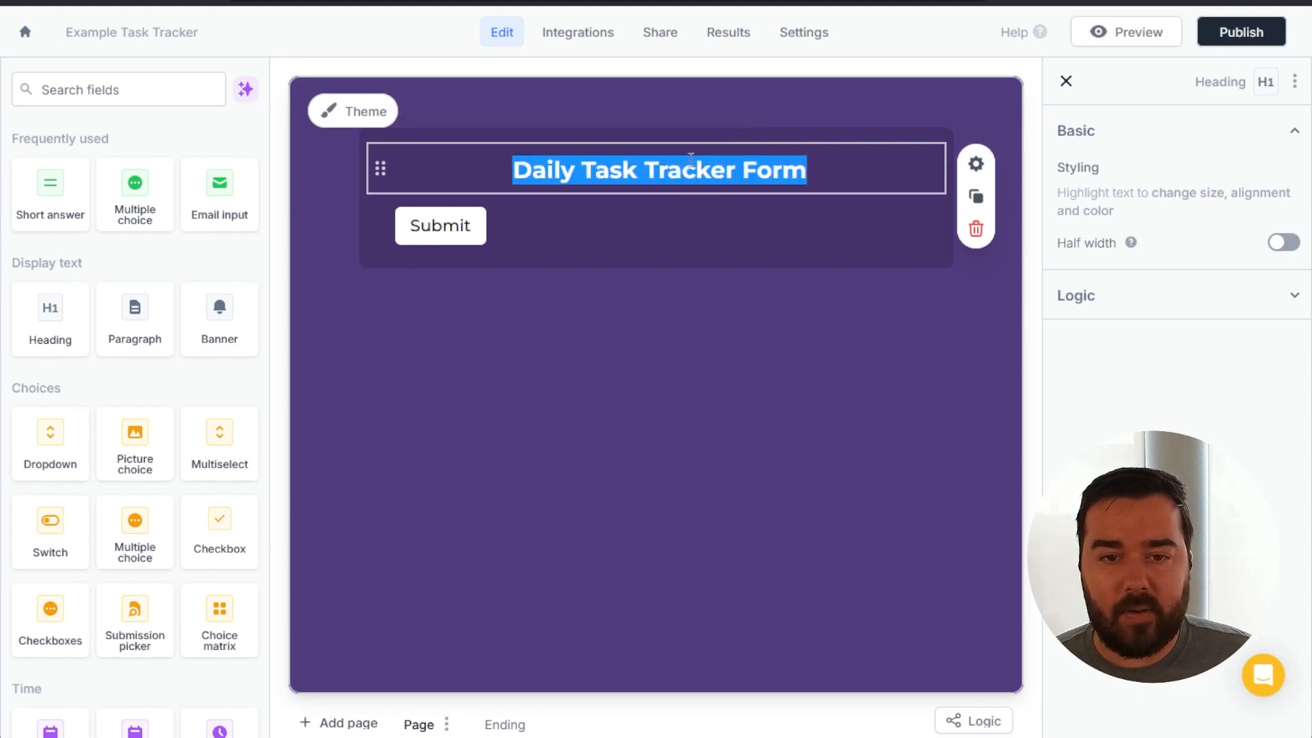
left_click(418, 403)
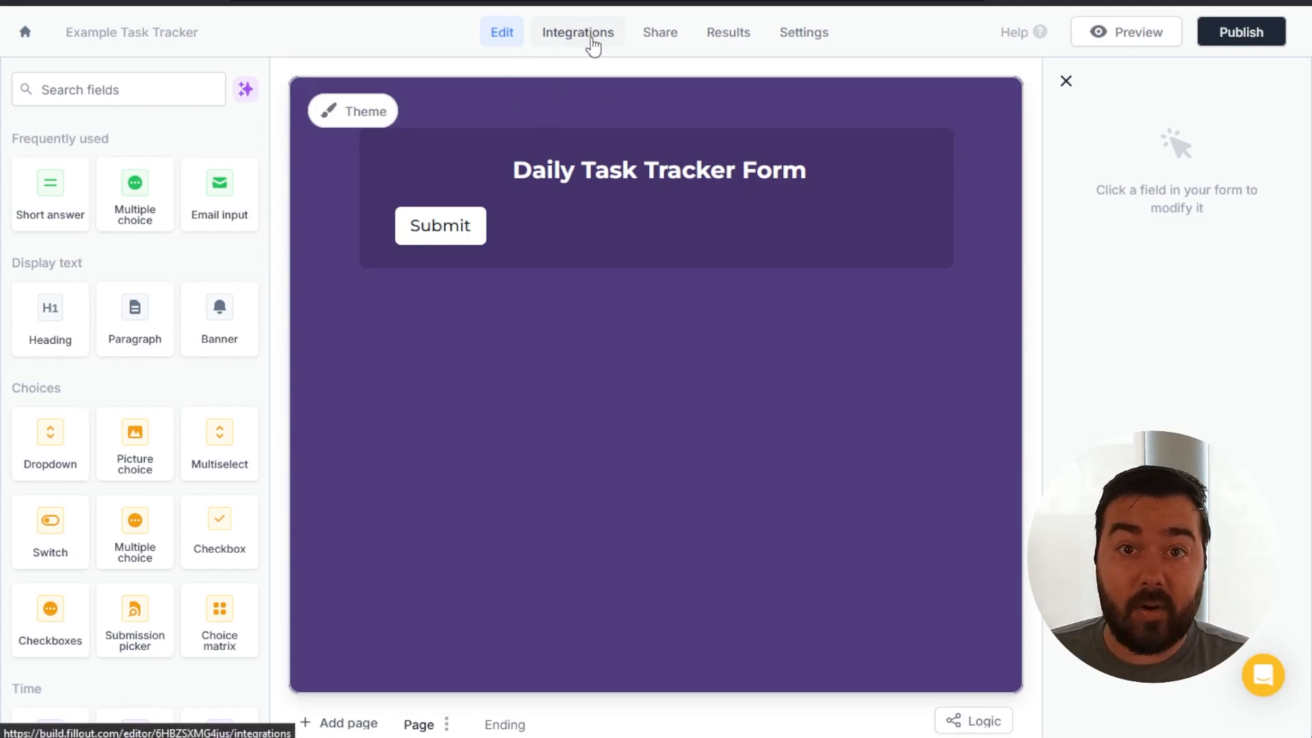
Set up a SmartSuite integration for the form using the existing SmartSuite connection account
left_click(592, 45)
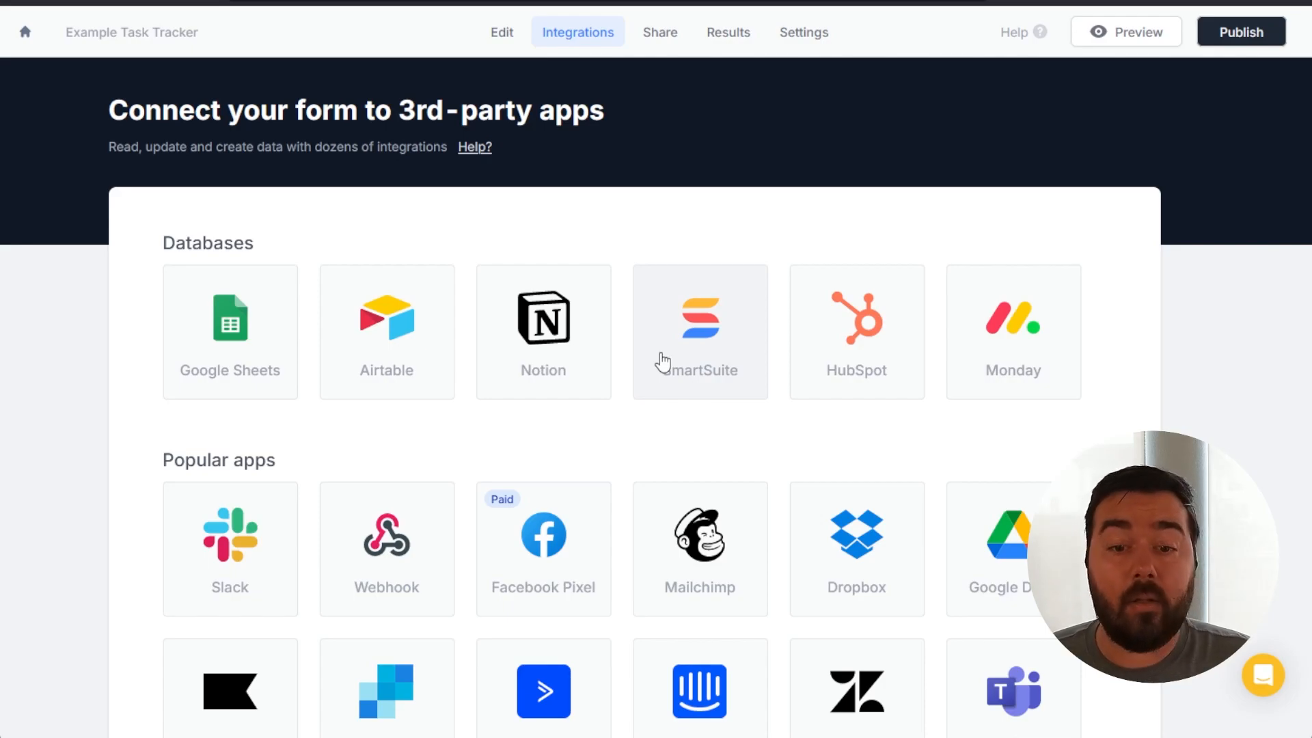
left_click(661, 362)
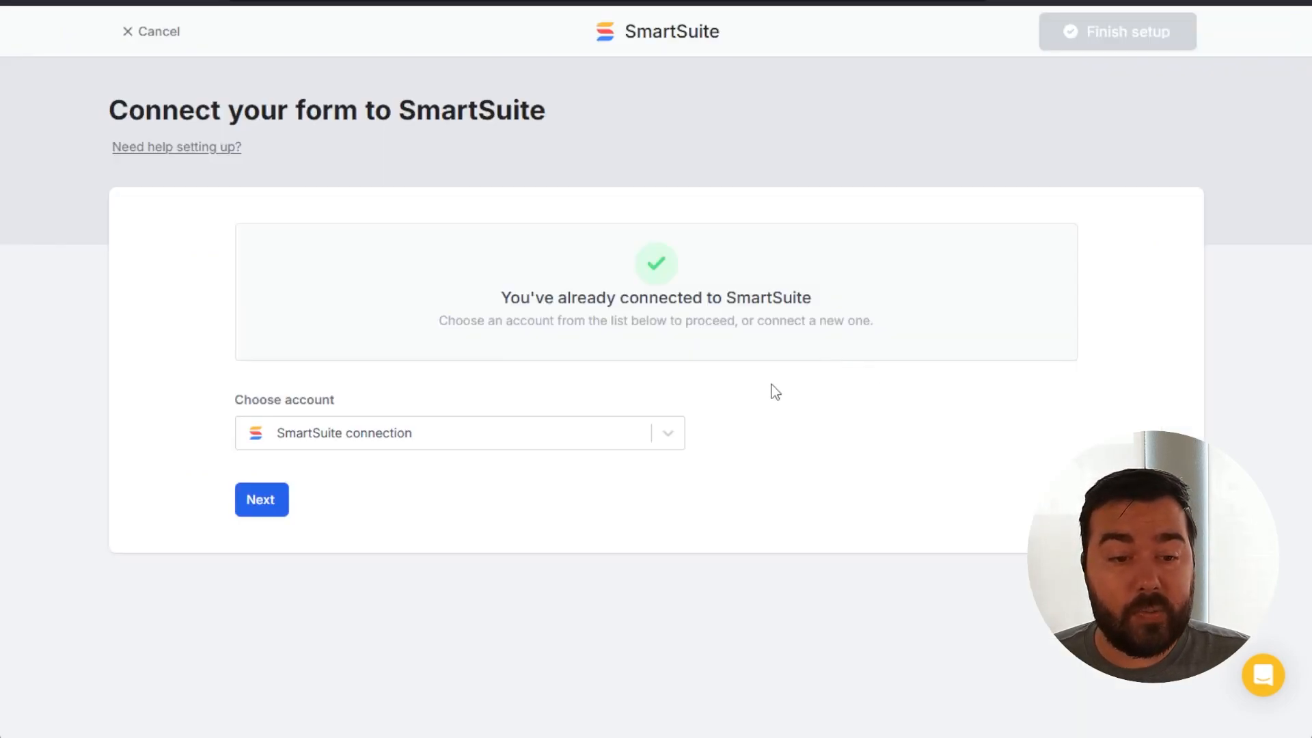
left_click(678, 430)
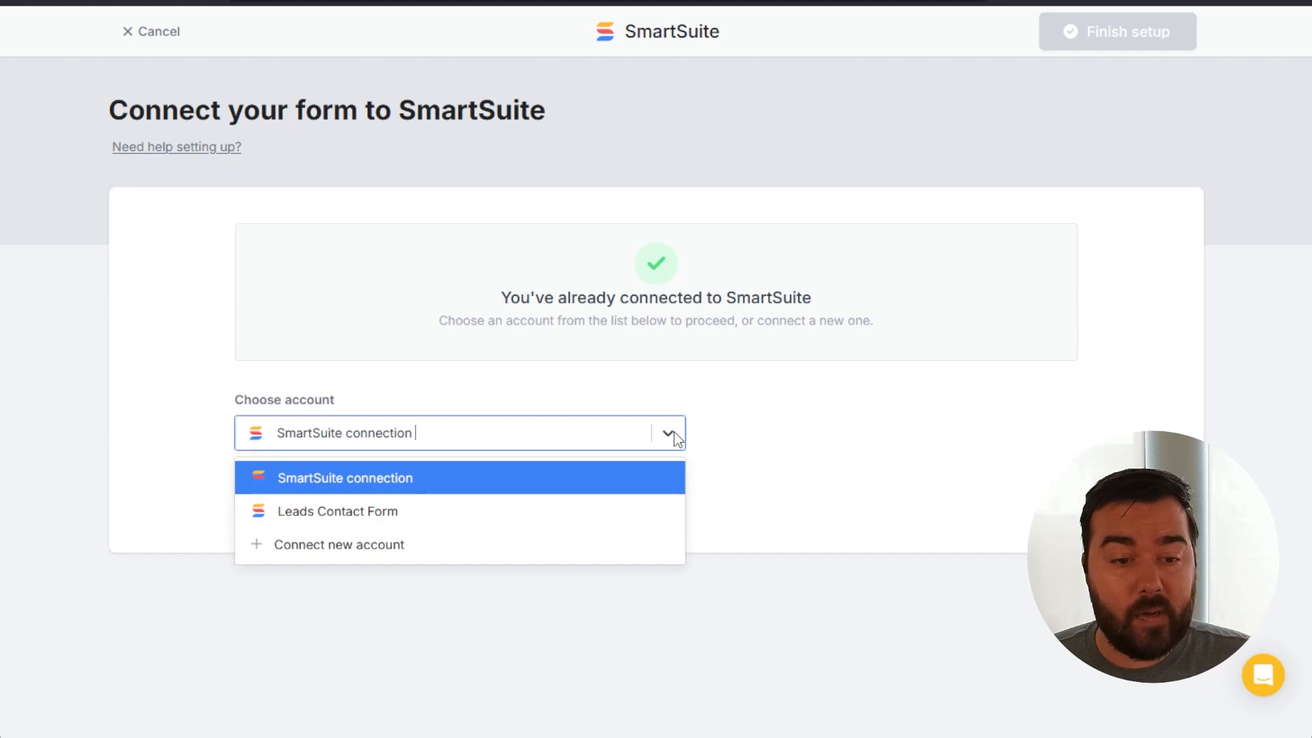
left_click(416, 473)
left_click(273, 503)
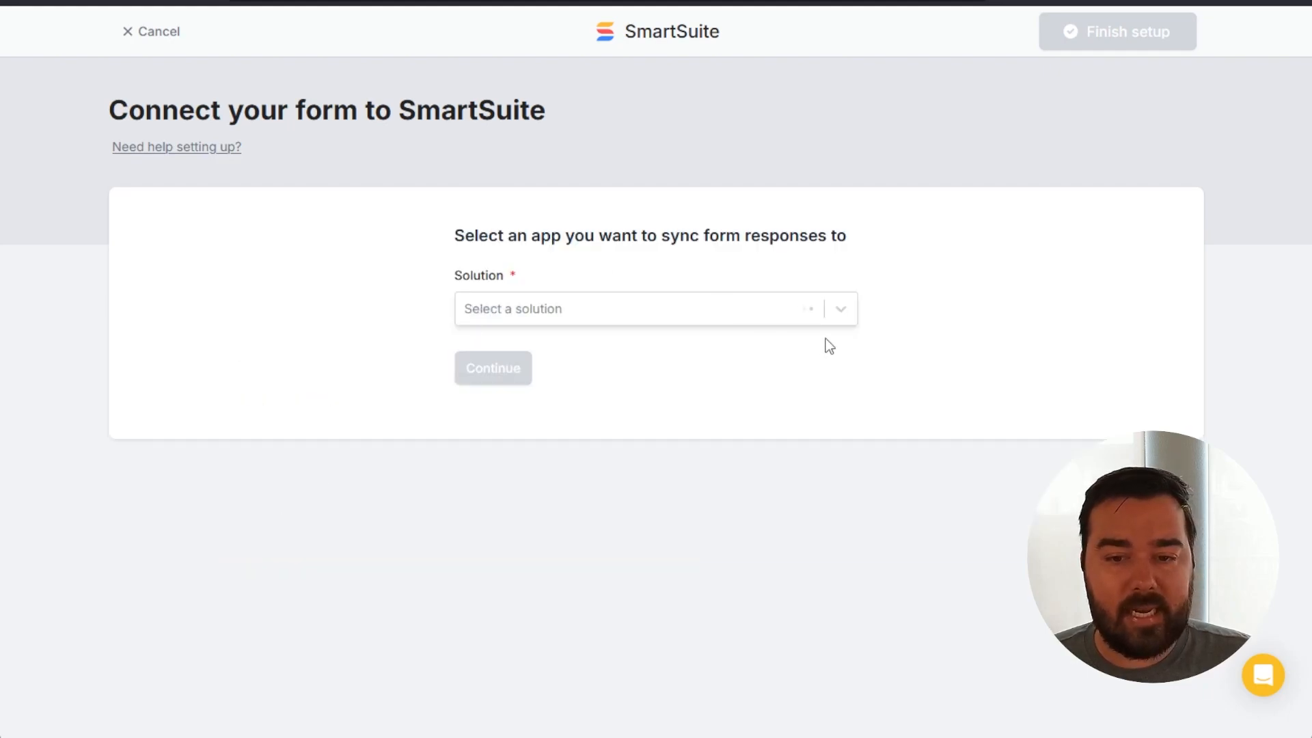
Sync responses to the Daily Task Tracker app in The Test Zone solution and set submissions to update an existing record
left_click(840, 312)
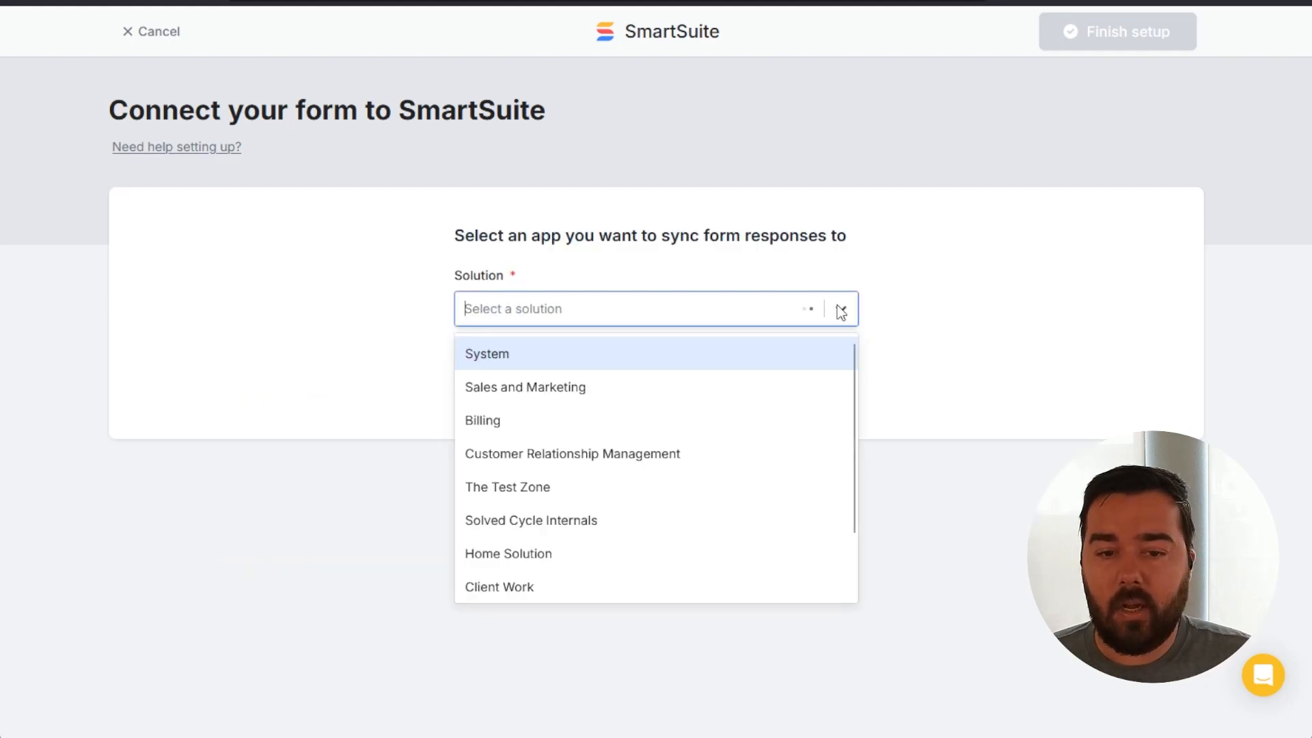
left_click(556, 486)
left_click(807, 397)
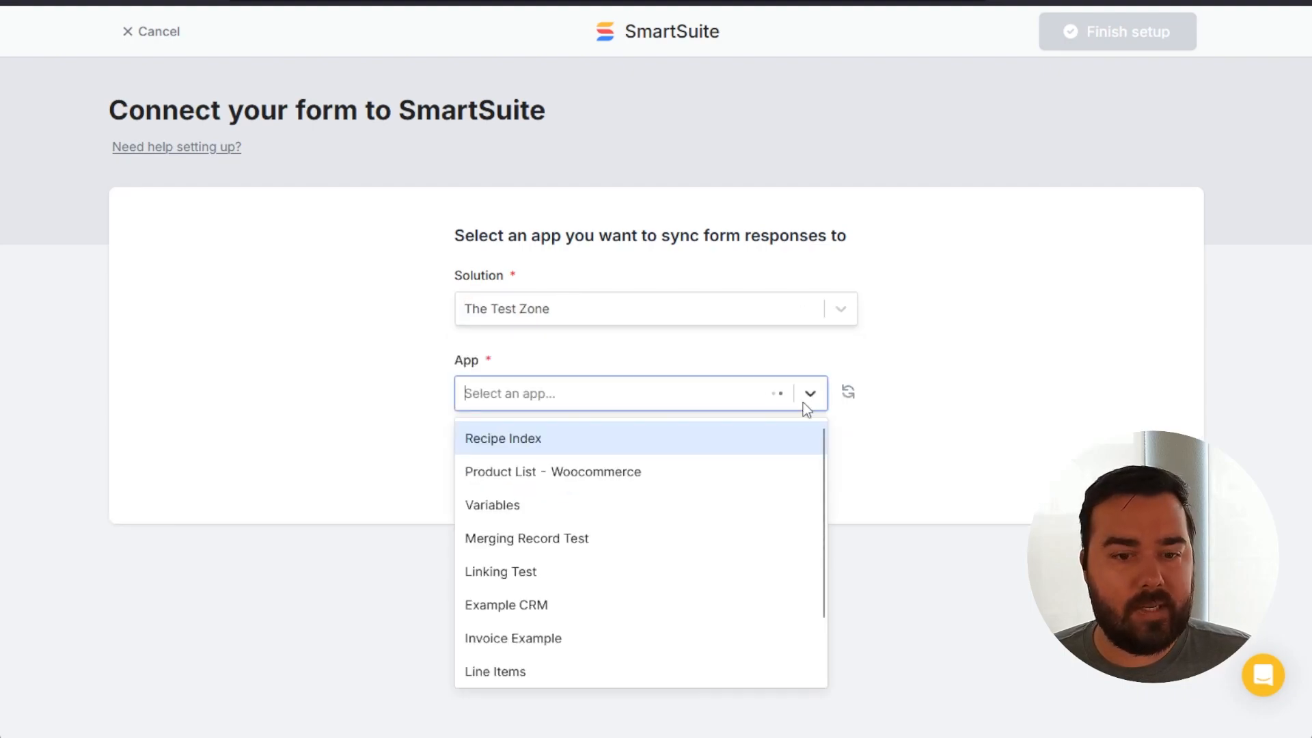
scroll(621, 526, "down", 1)
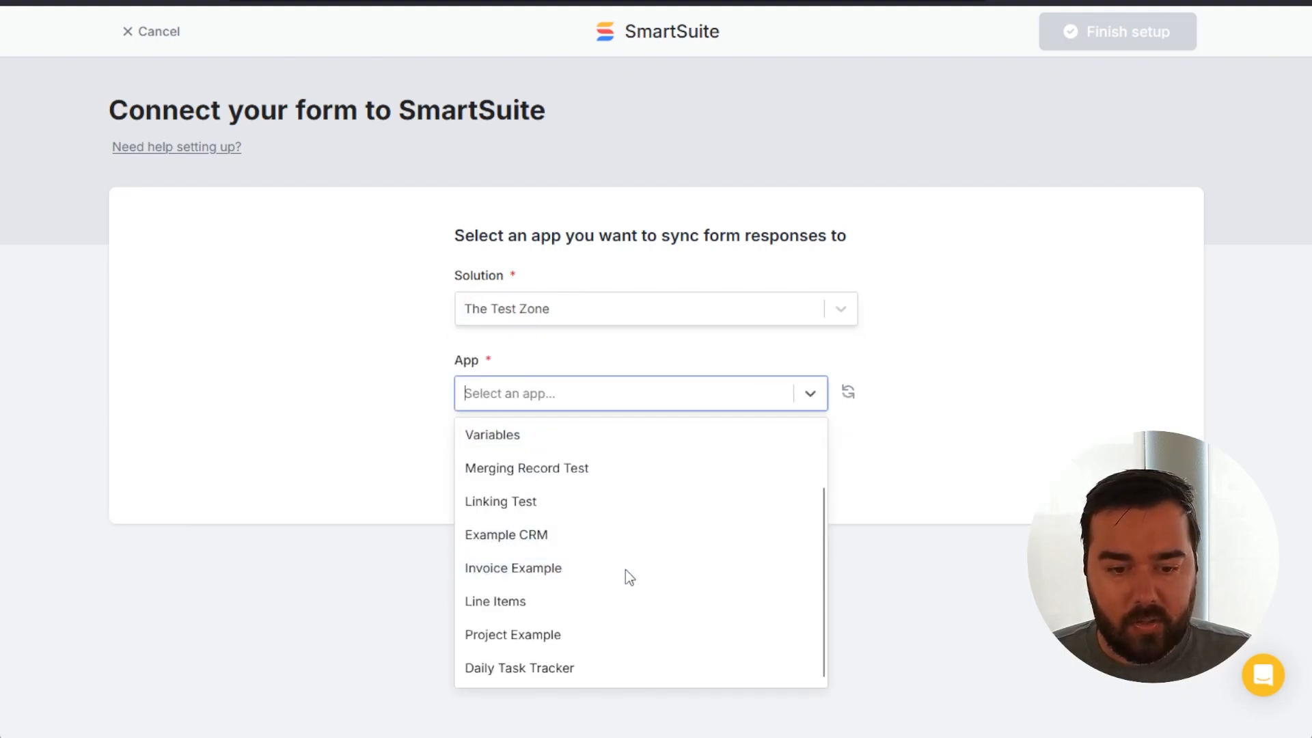
left_click(587, 667)
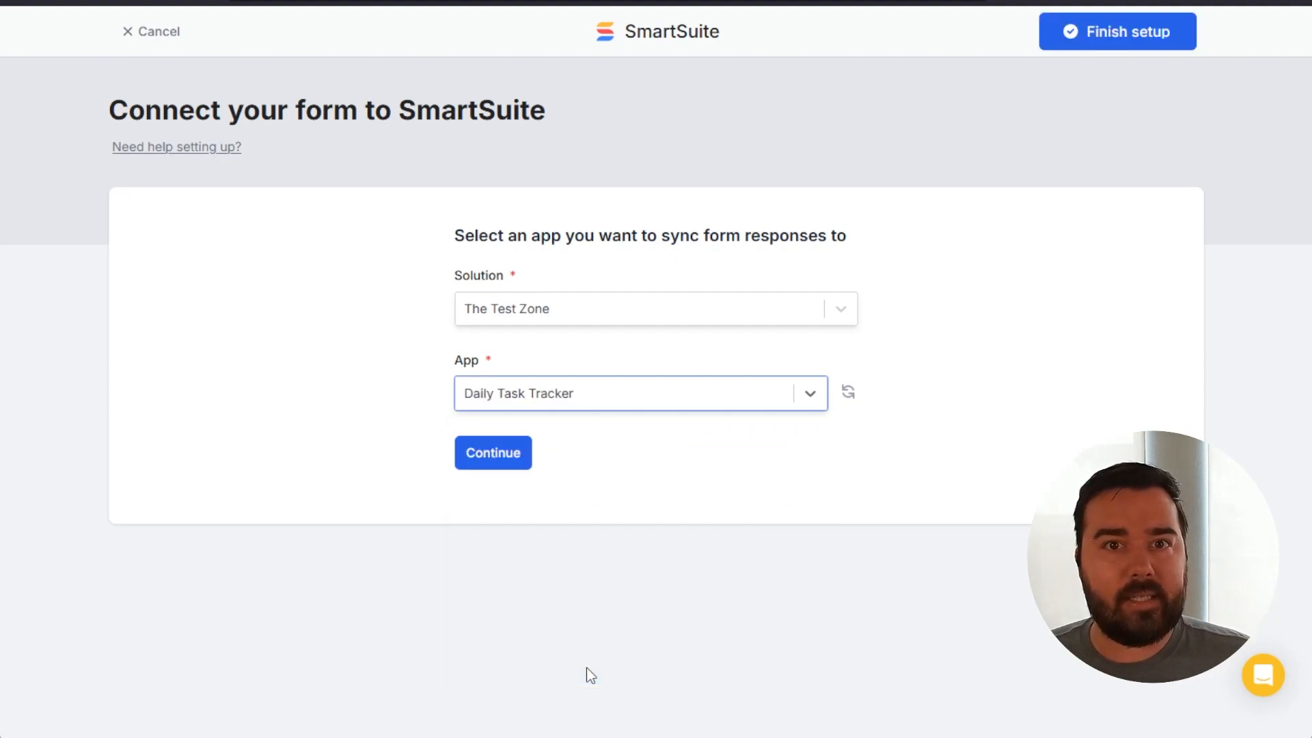
left_click(504, 457)
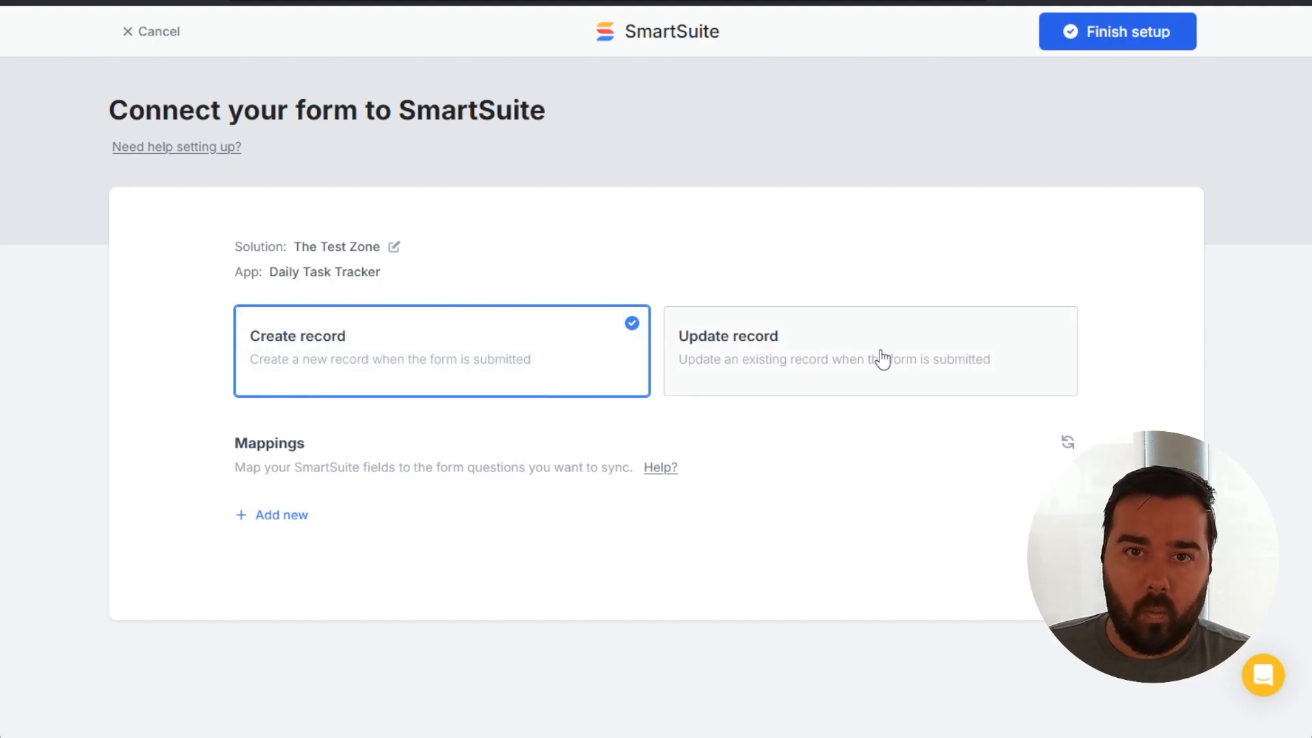
left_click(840, 362)
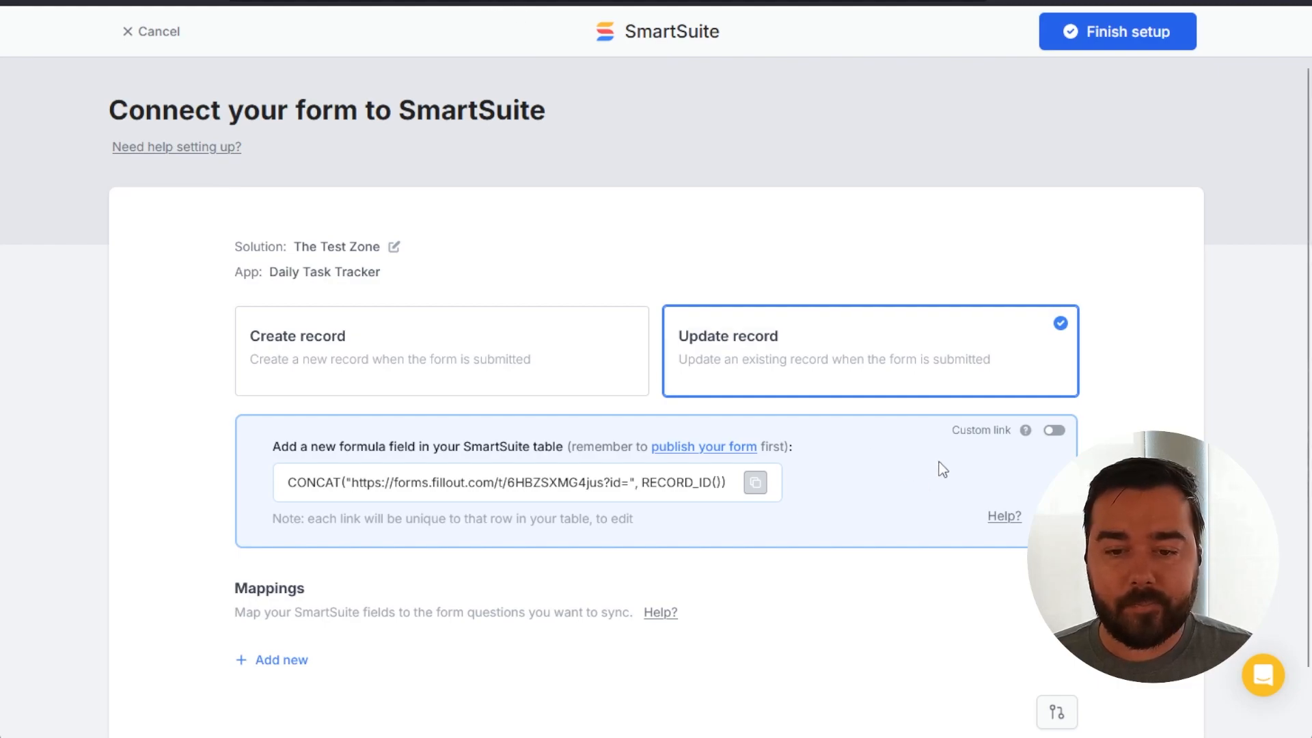
scroll(574, 213, "down", 1)
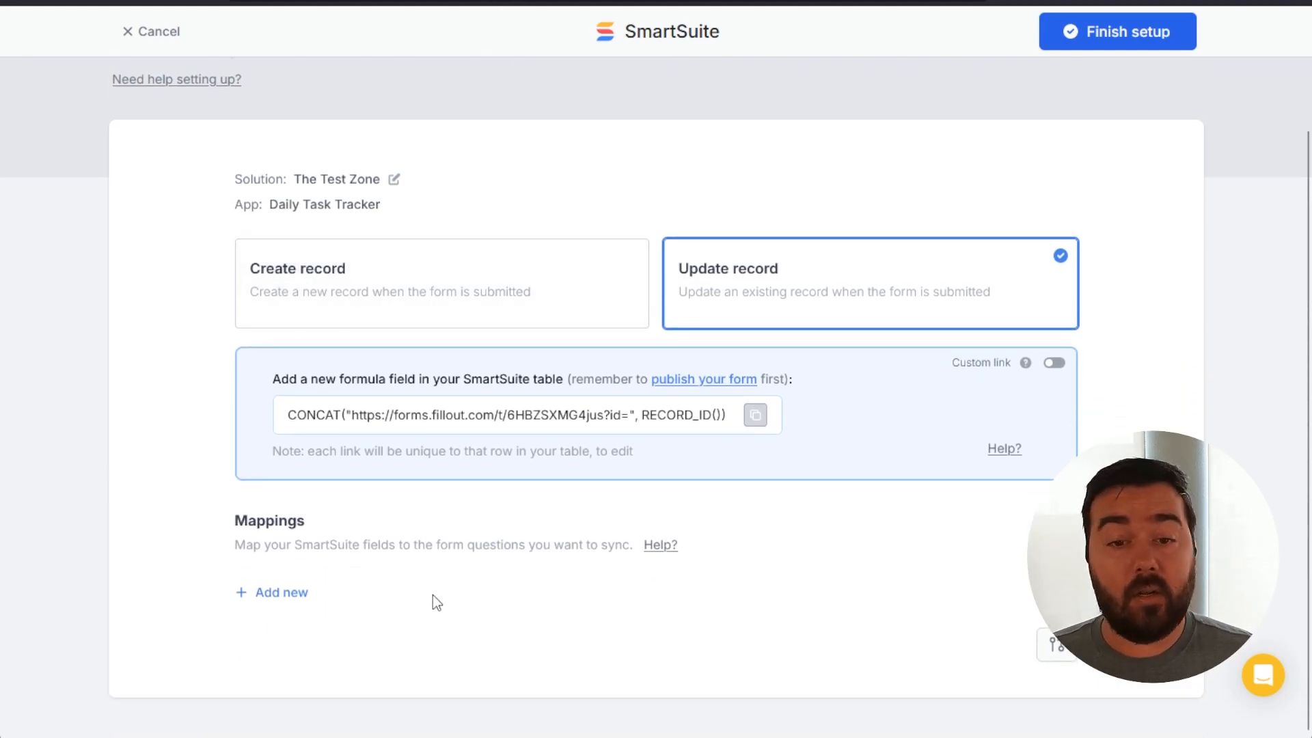
Add three field mappings to the SmartSuite integration for Due Date, What are my goals For Today?, and Work Projects
left_click(271, 592)
left_click(571, 587)
scroll(478, 553, "down", 1)
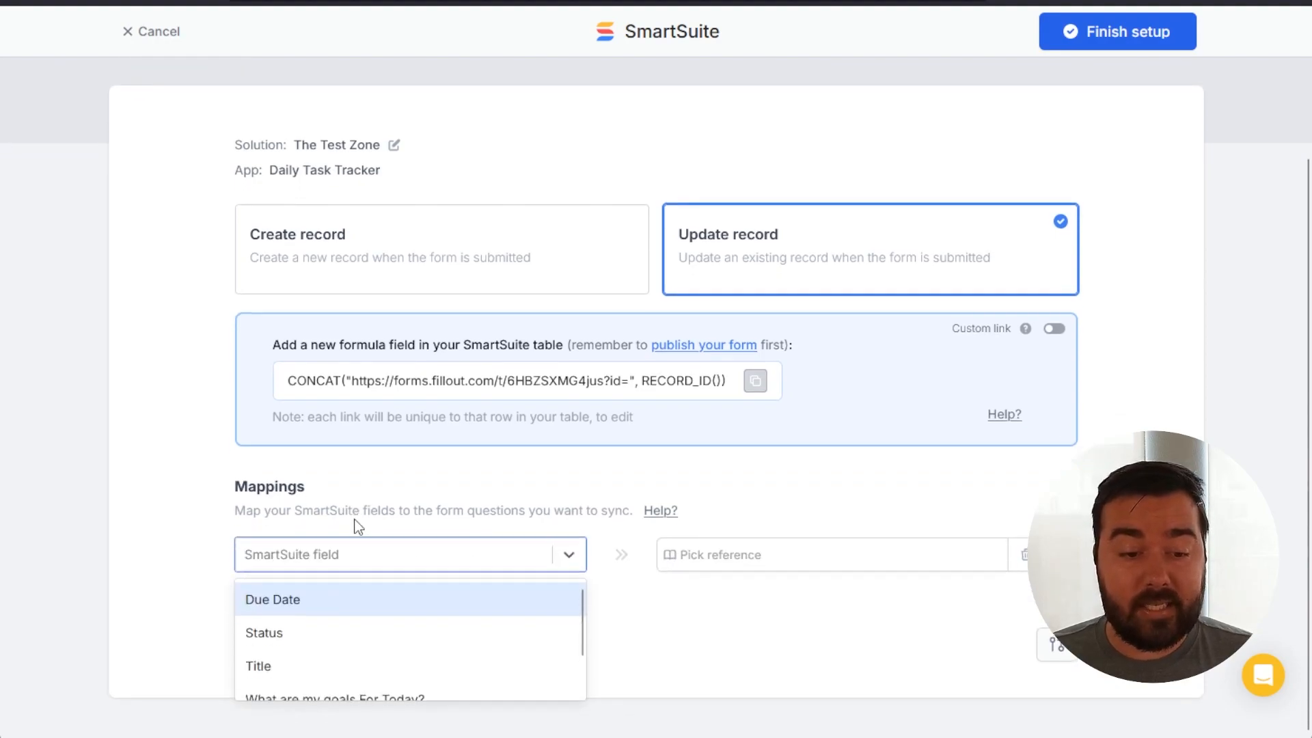
left_click(294, 599)
left_click(295, 595)
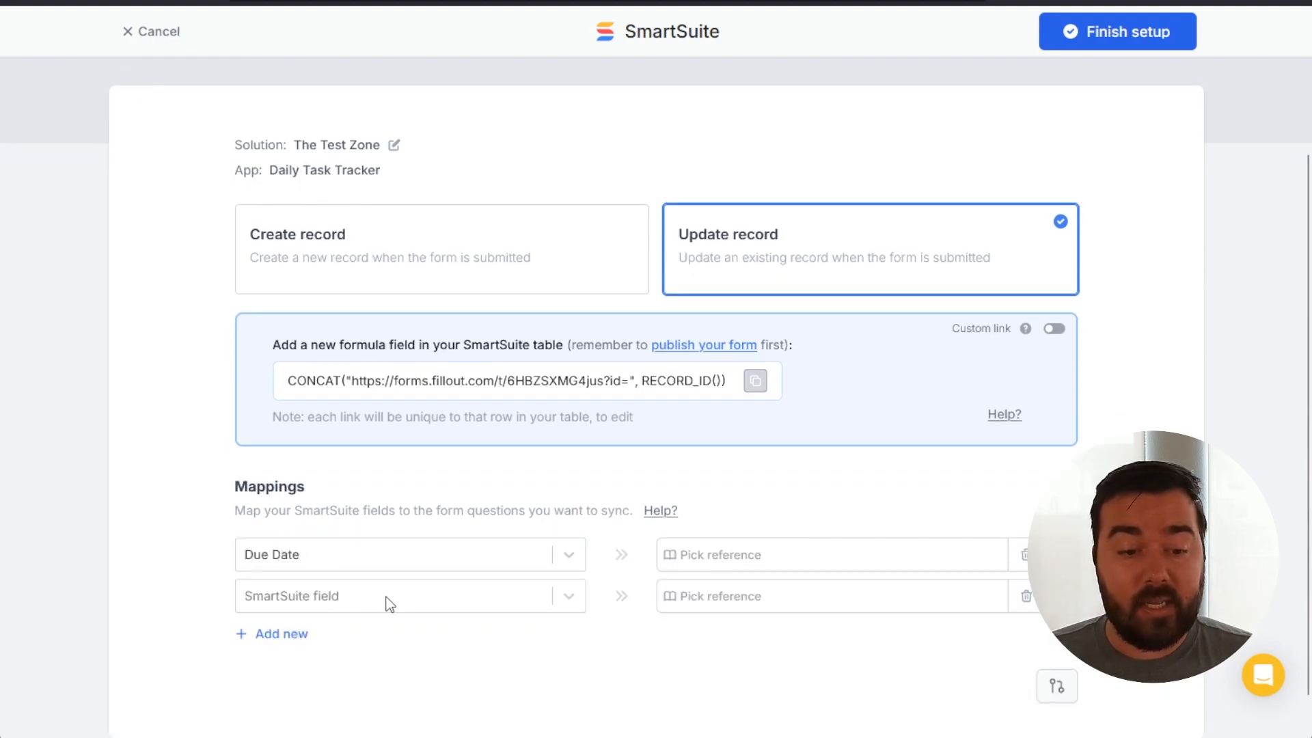
left_click(570, 597)
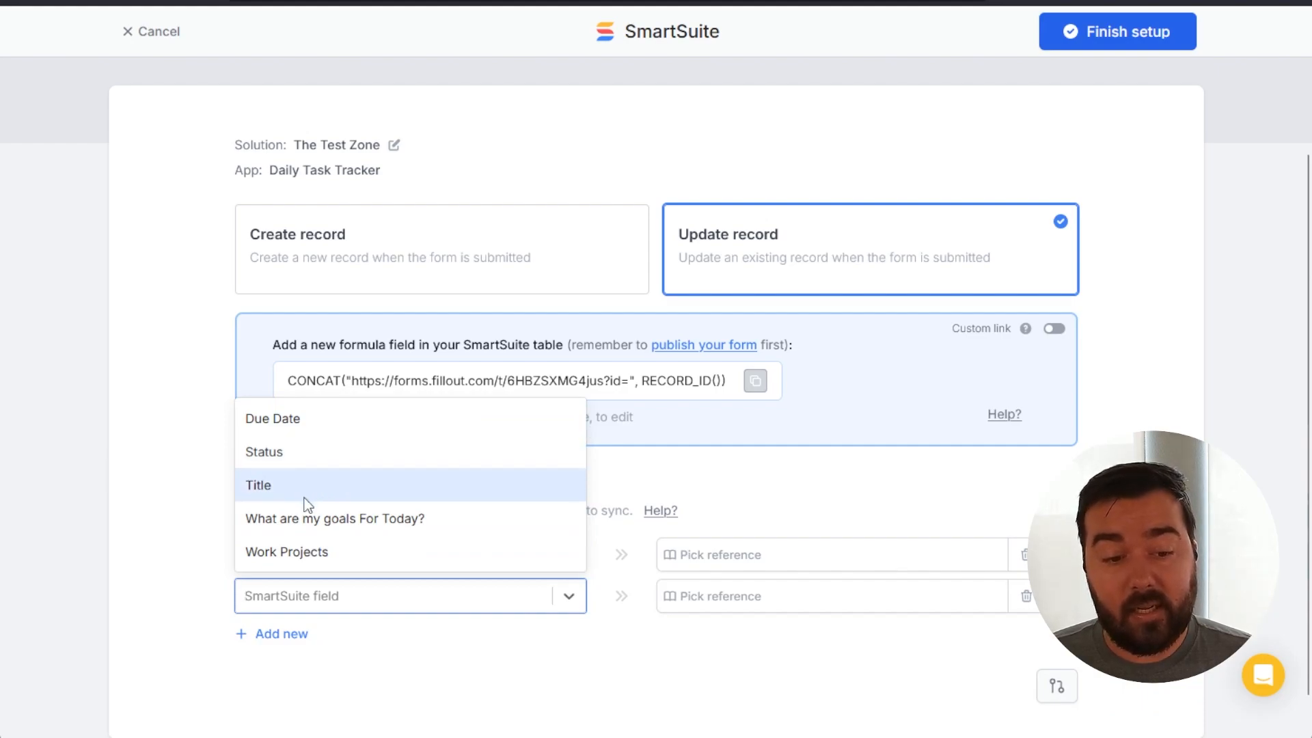
left_click(310, 519)
left_click(295, 636)
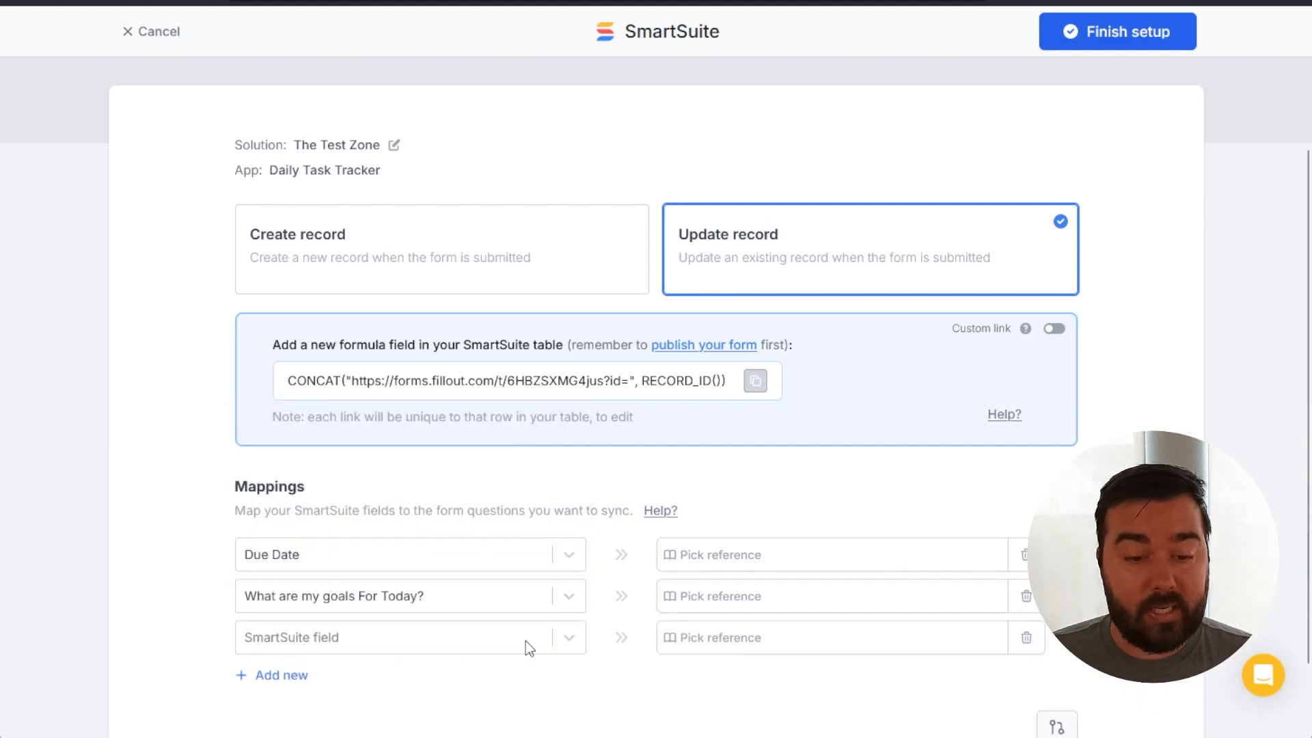
left_click(545, 637)
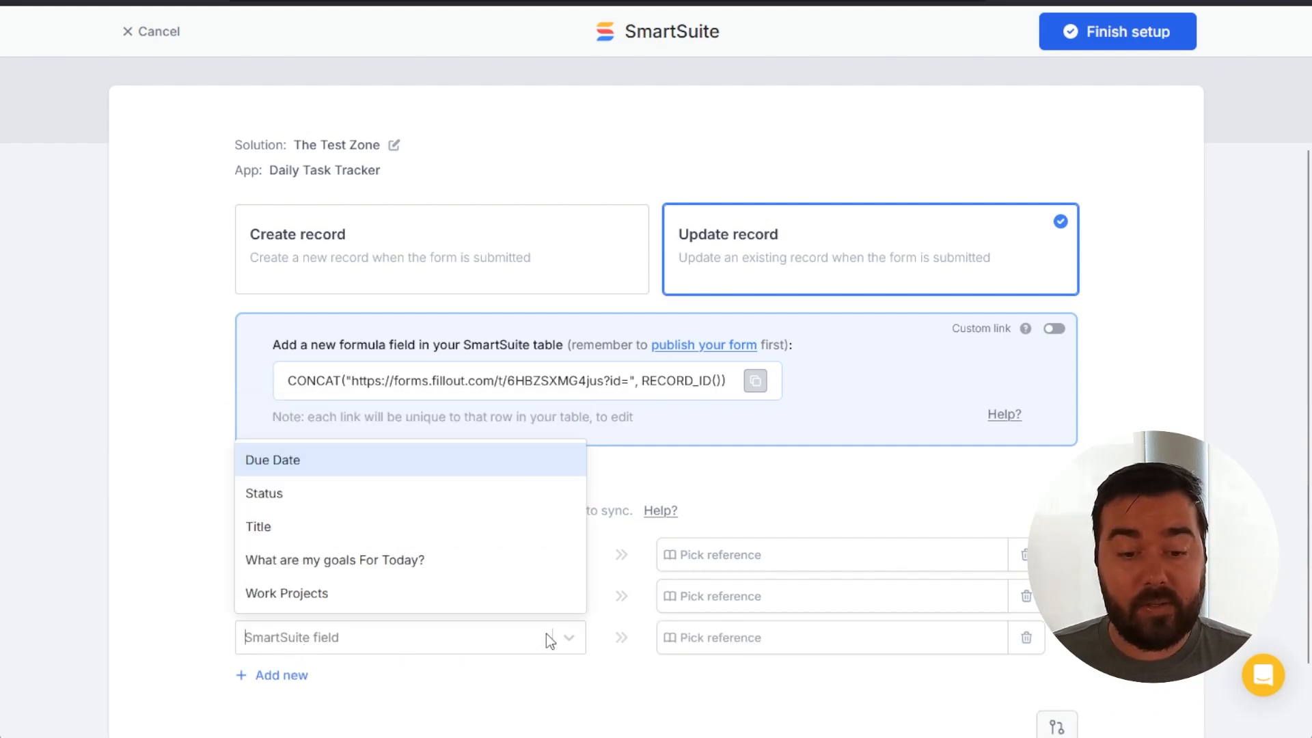
left_click(304, 593)
scroll(389, 612, "down", 2)
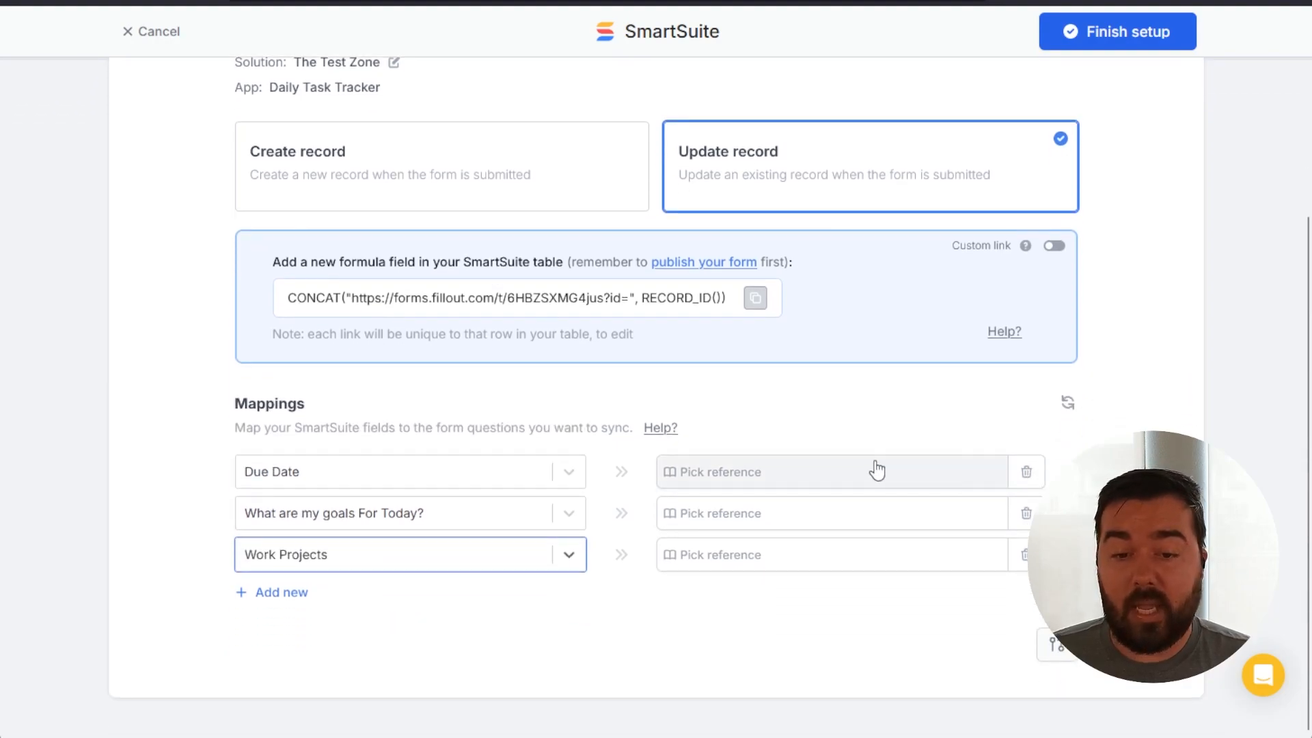
Check which form page references can be picked for the Due Date mapping
left_click(876, 470)
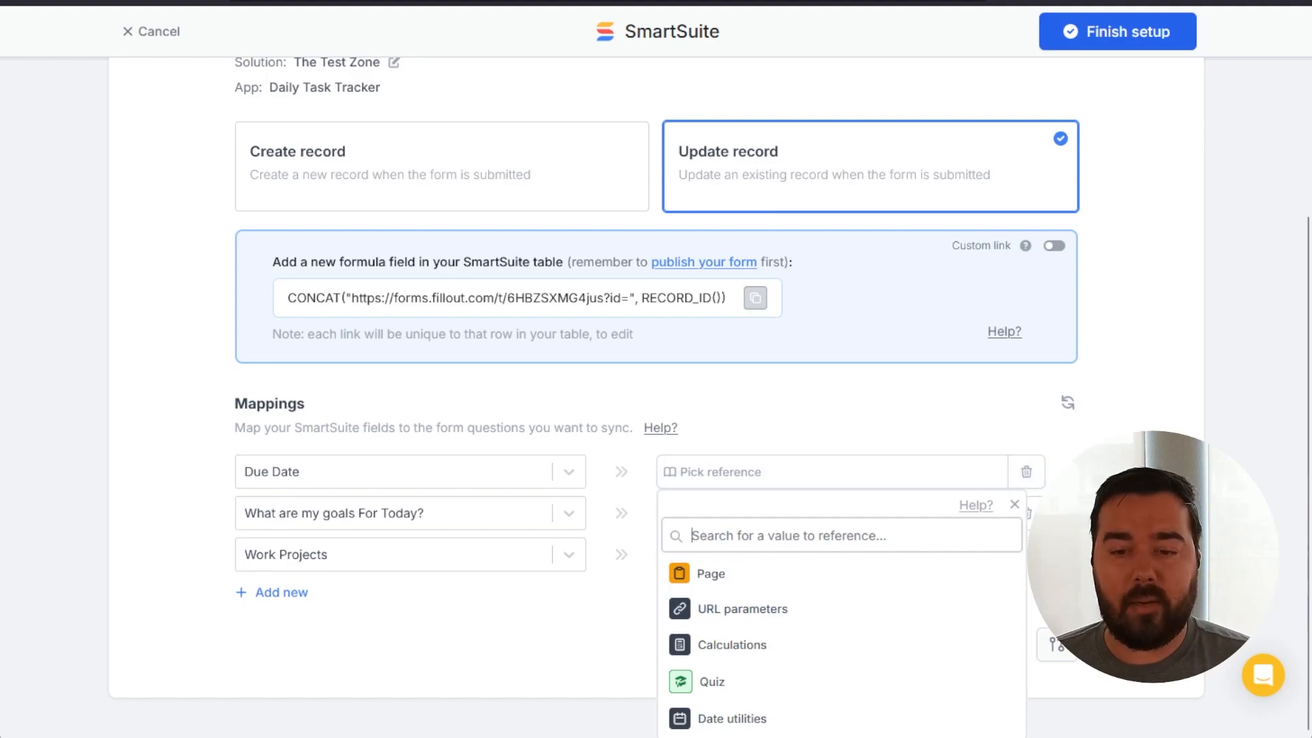
left_click(814, 573)
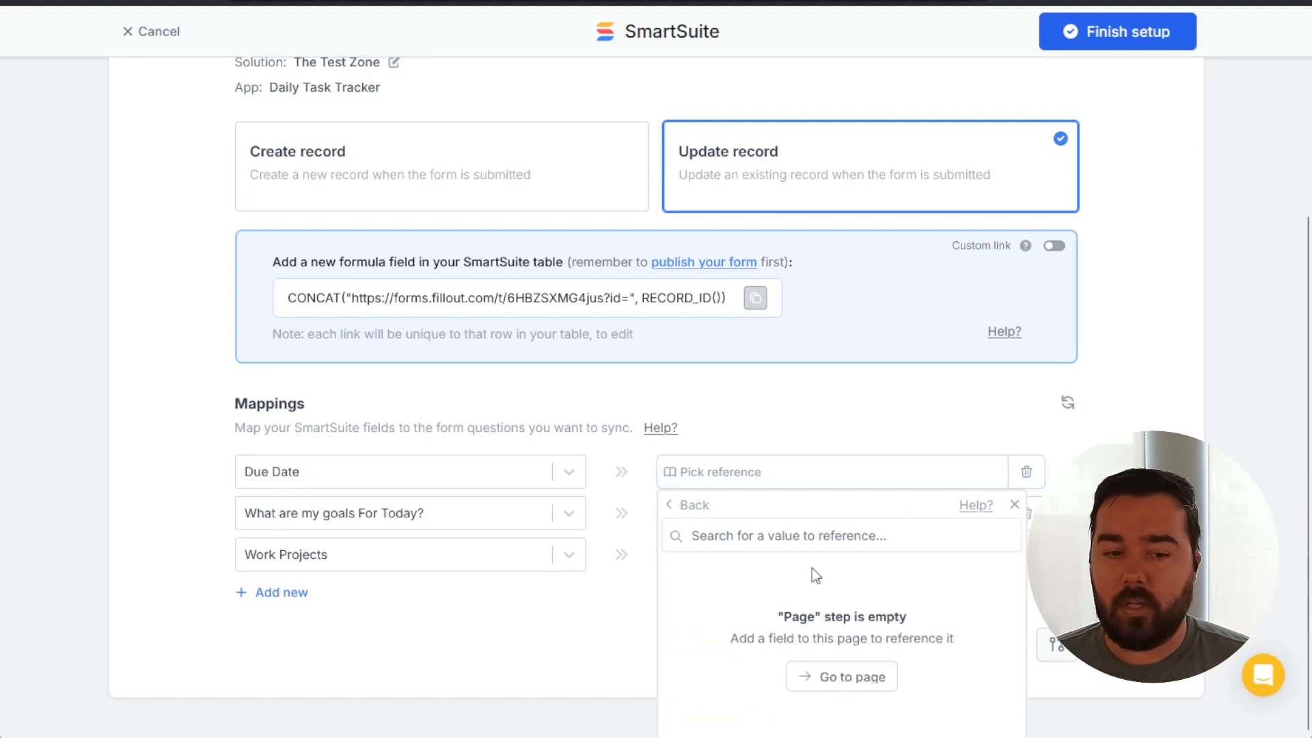
left_click(1066, 533)
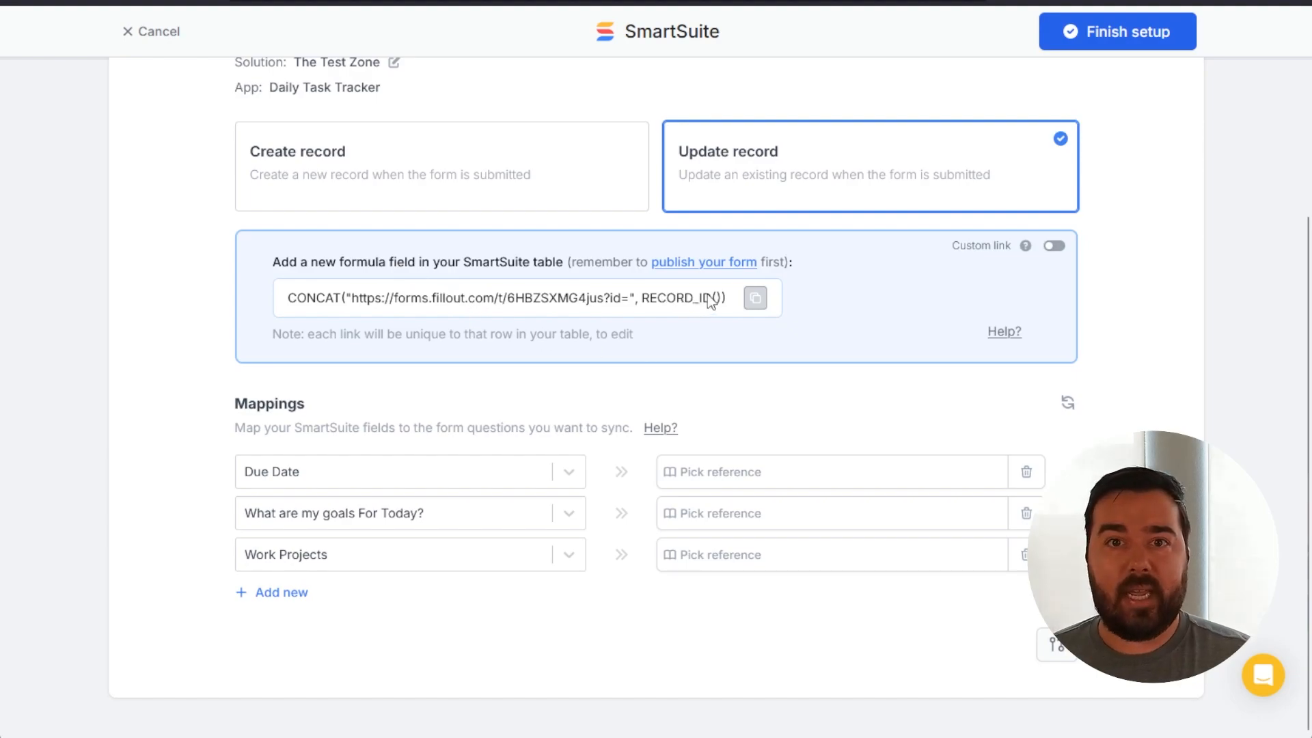
Copy the record-link CONCAT formula, set it as the formula of the Daily Task Form field in SmartSuite, and widen that column
left_click(757, 305)
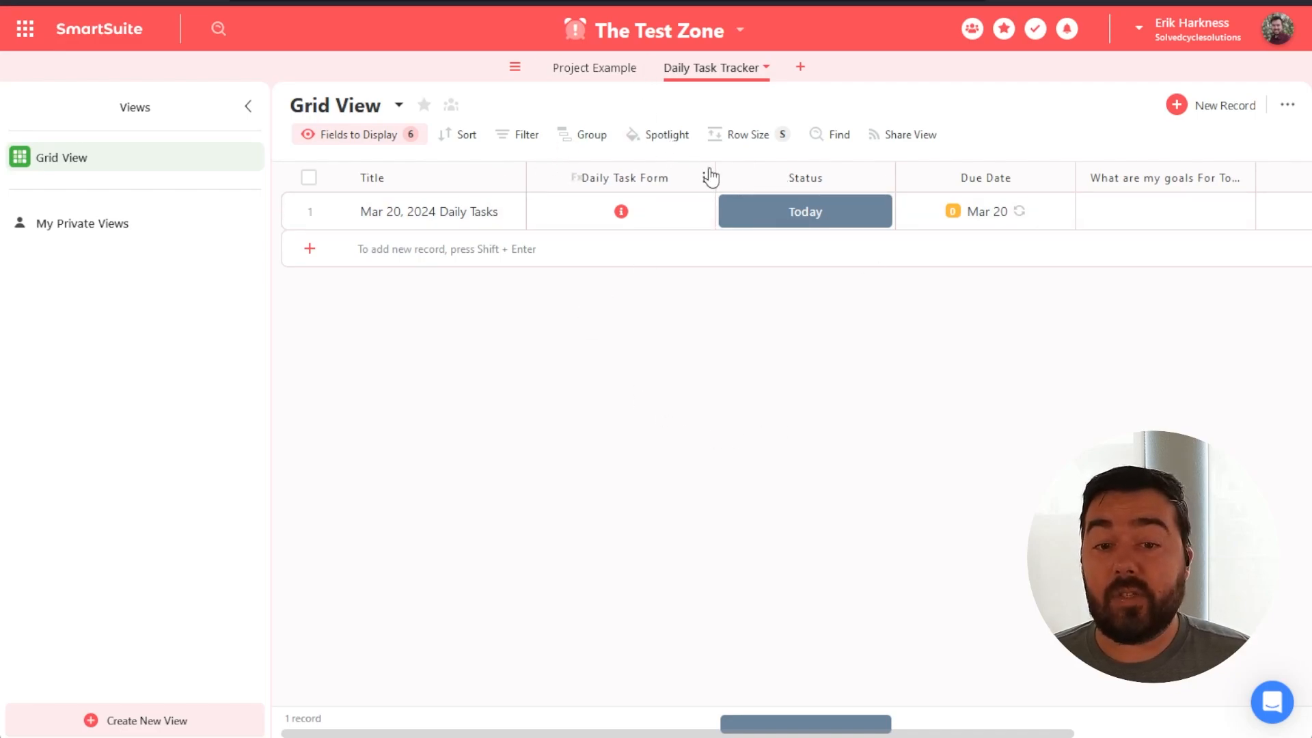
left_click(704, 179)
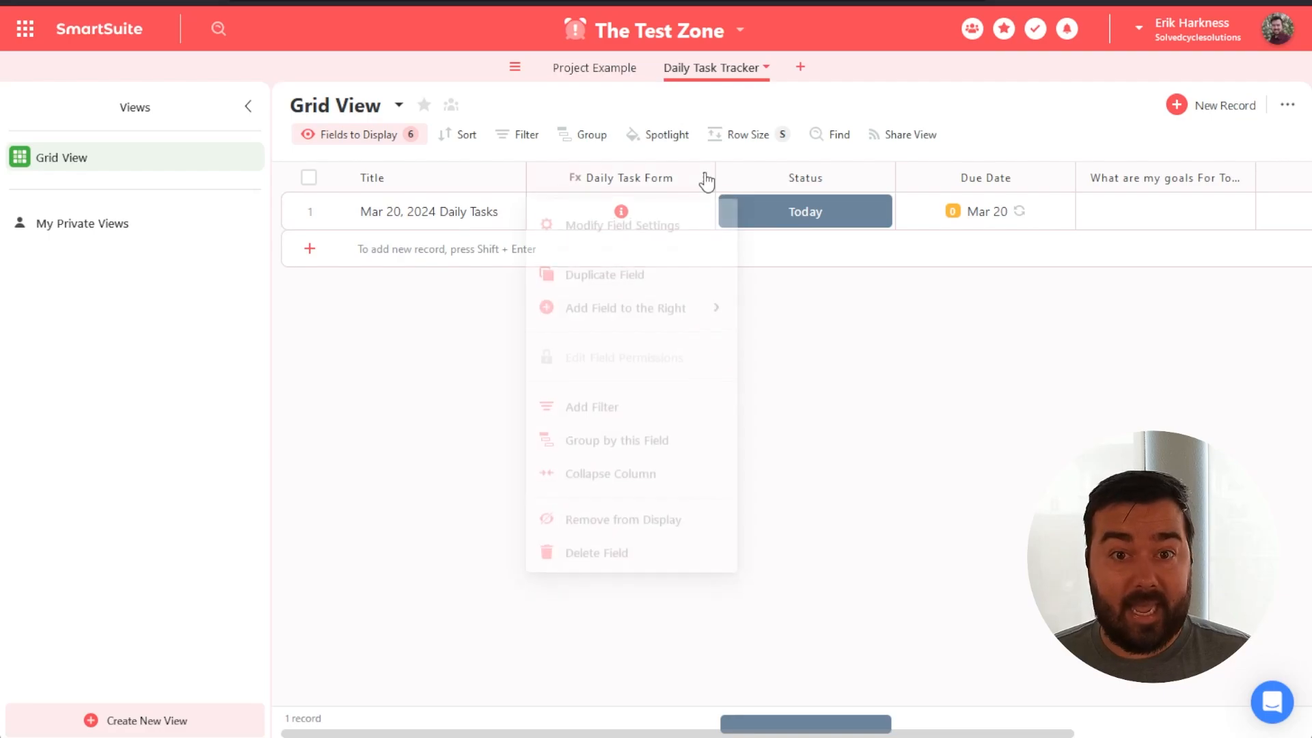
left_click(628, 226)
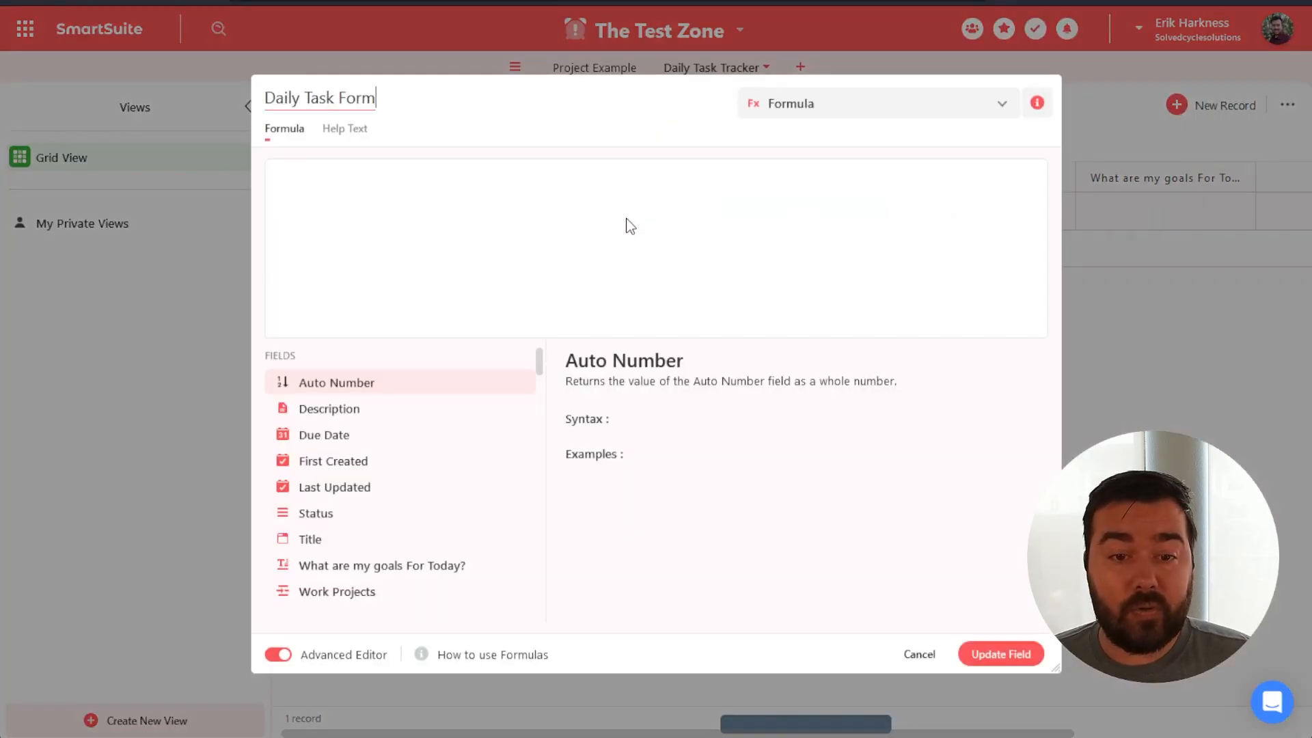
left_click(463, 183)
key("ctrl+v")
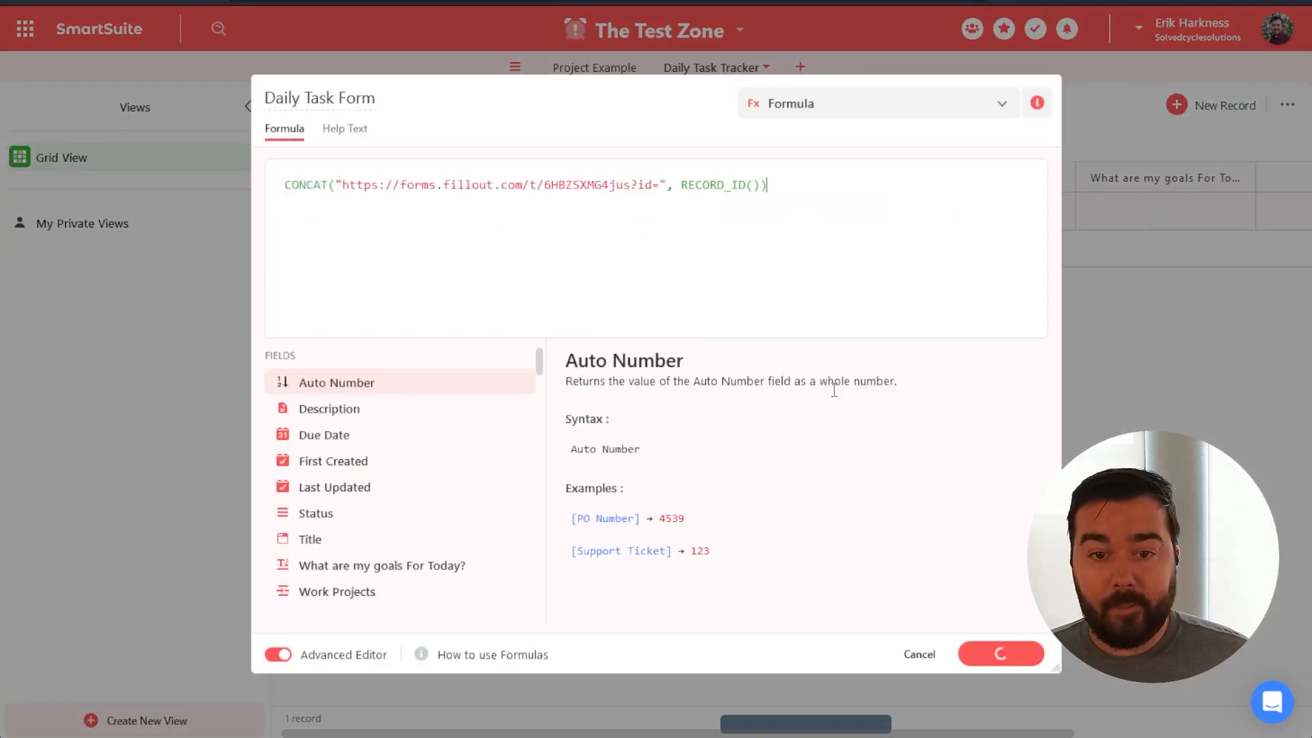
left_click(1000, 656)
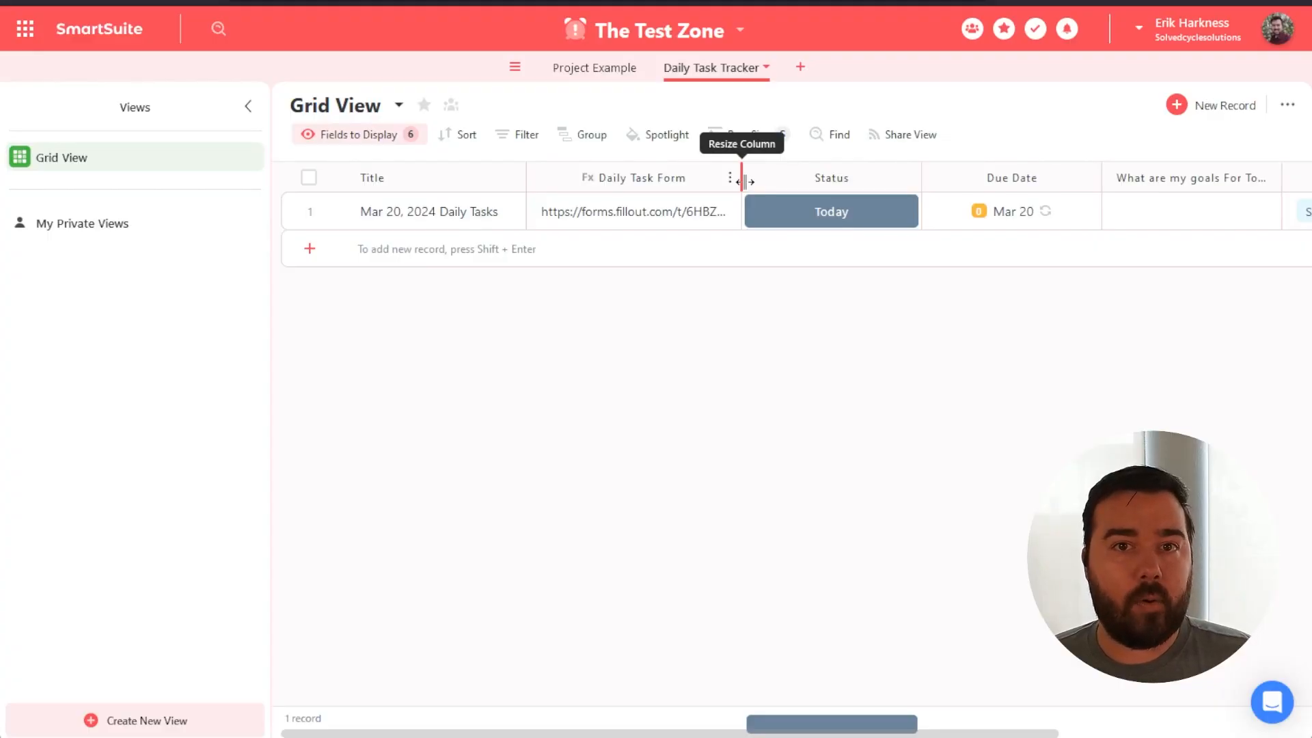
left_click_drag(743, 181, 851, 180)
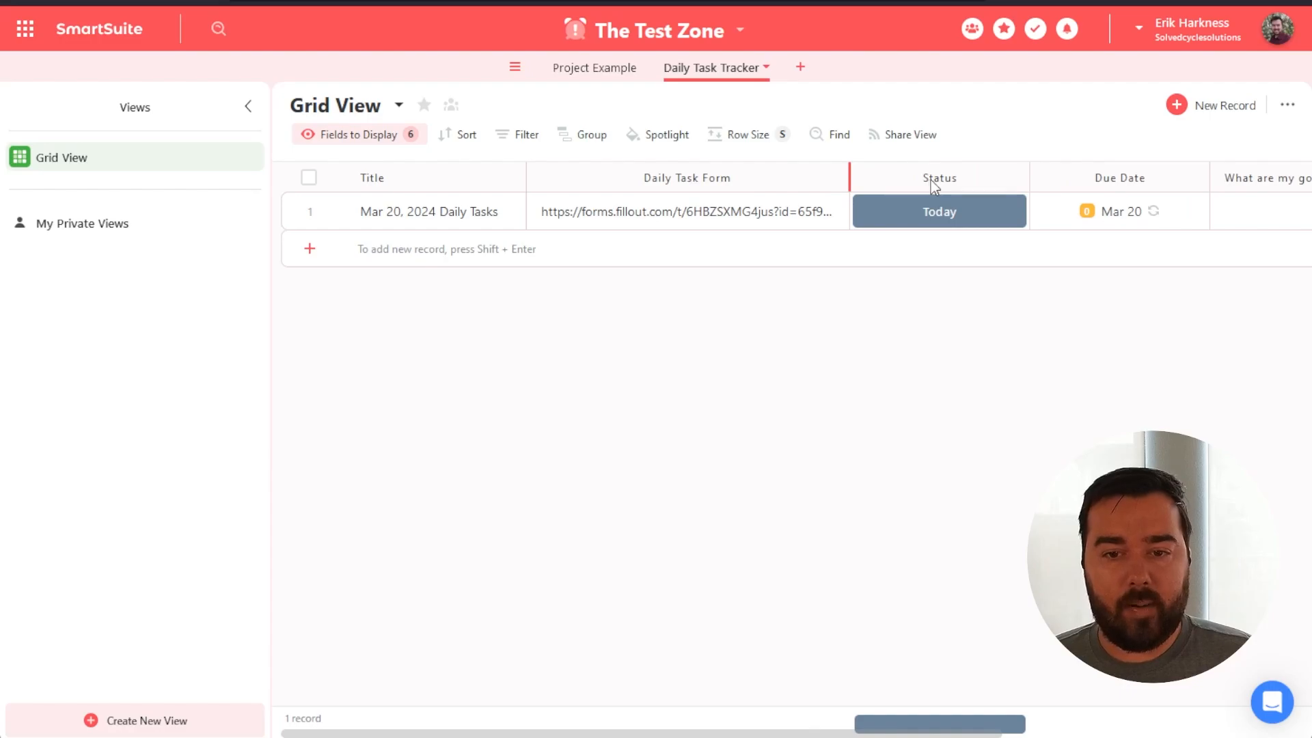
left_click_drag(931, 179, 1013, 178)
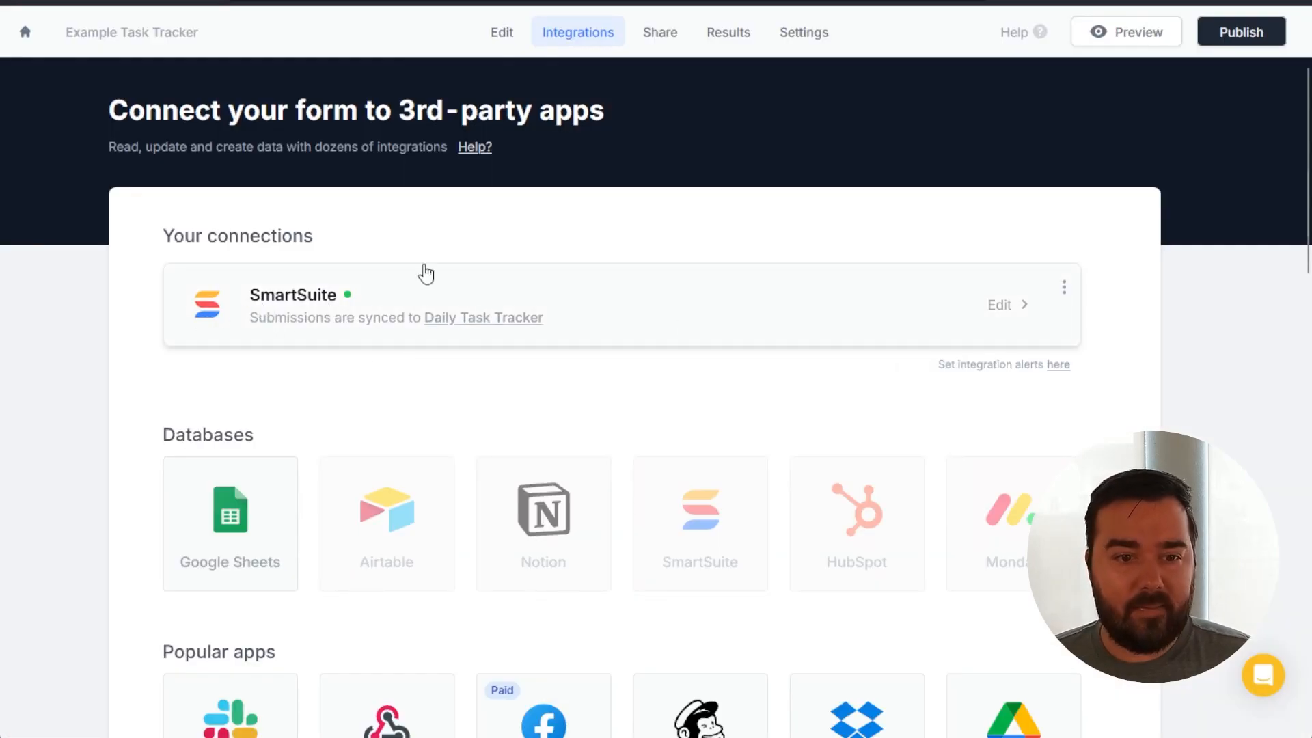
Return to editing the form in Fillout and look through the standard field types outside the SmartSuite fields
left_click(503, 39)
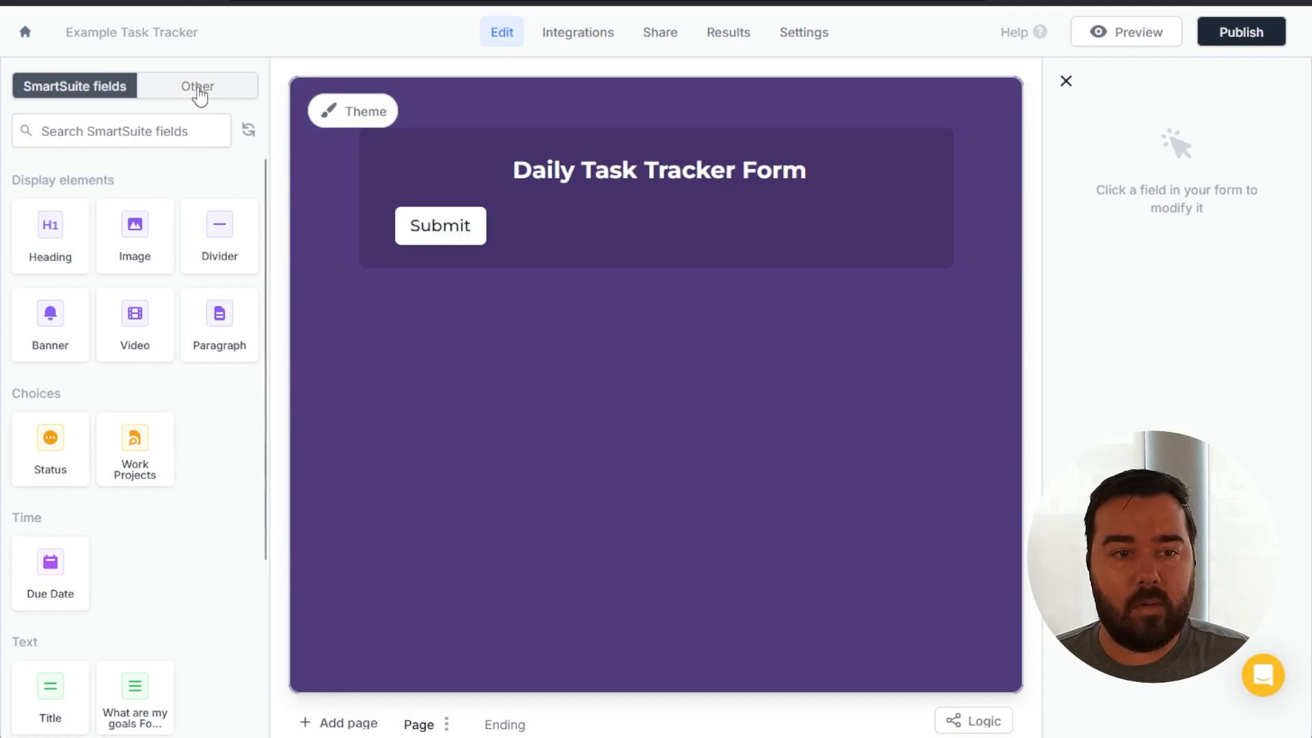
left_click(198, 95)
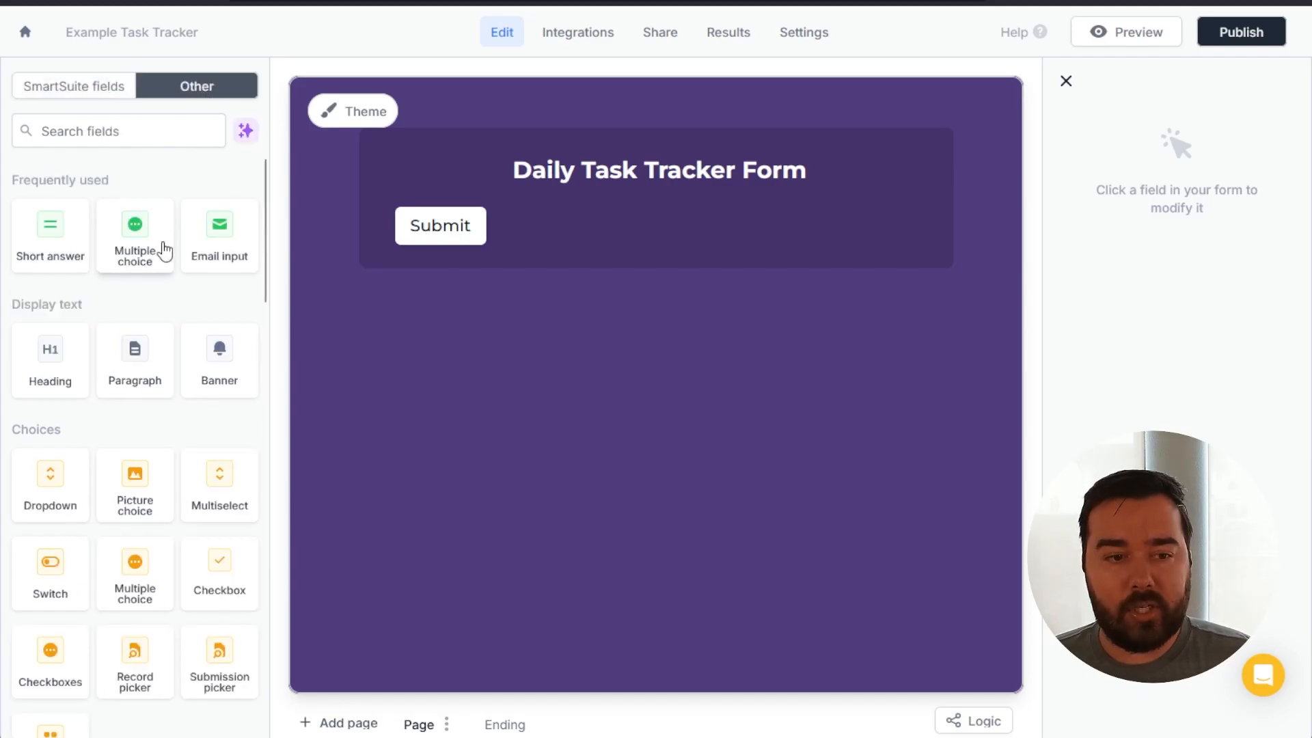
scroll(80, 211, "down", 12)
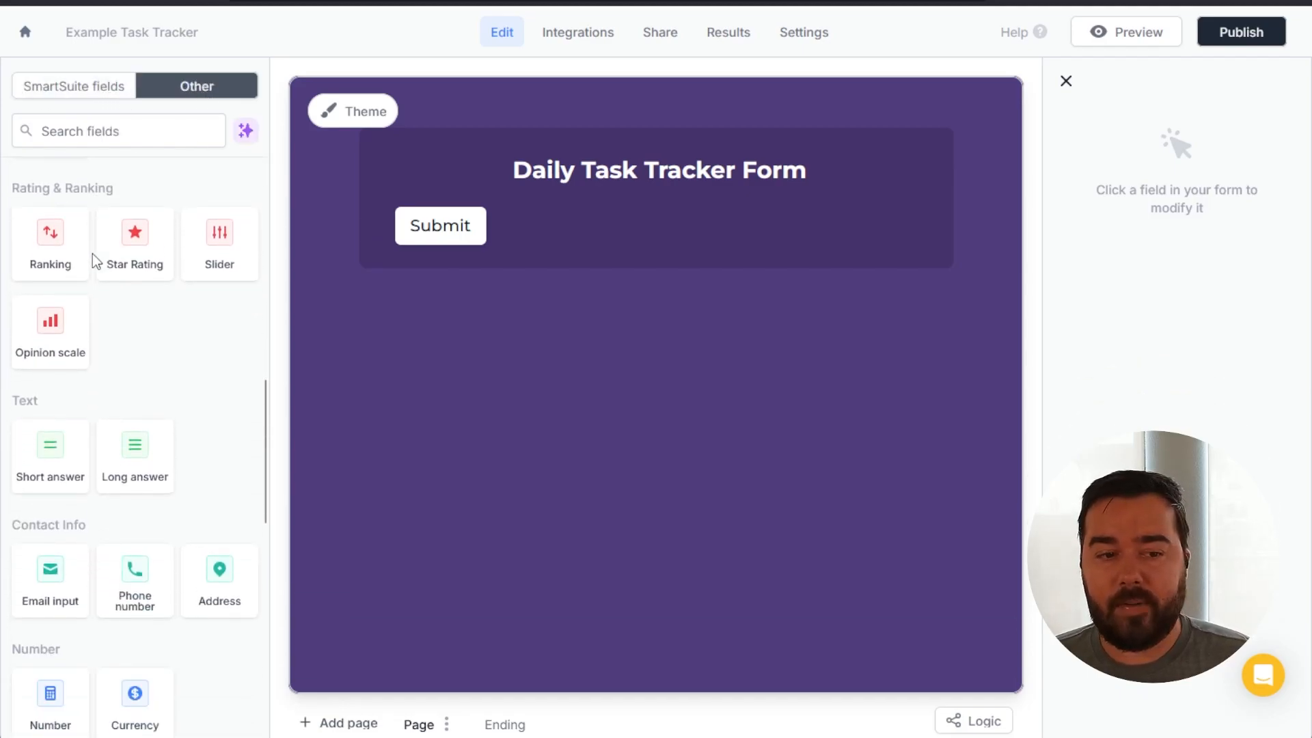
scroll(94, 259, "down", 10)
scroll(89, 263, "up", 15)
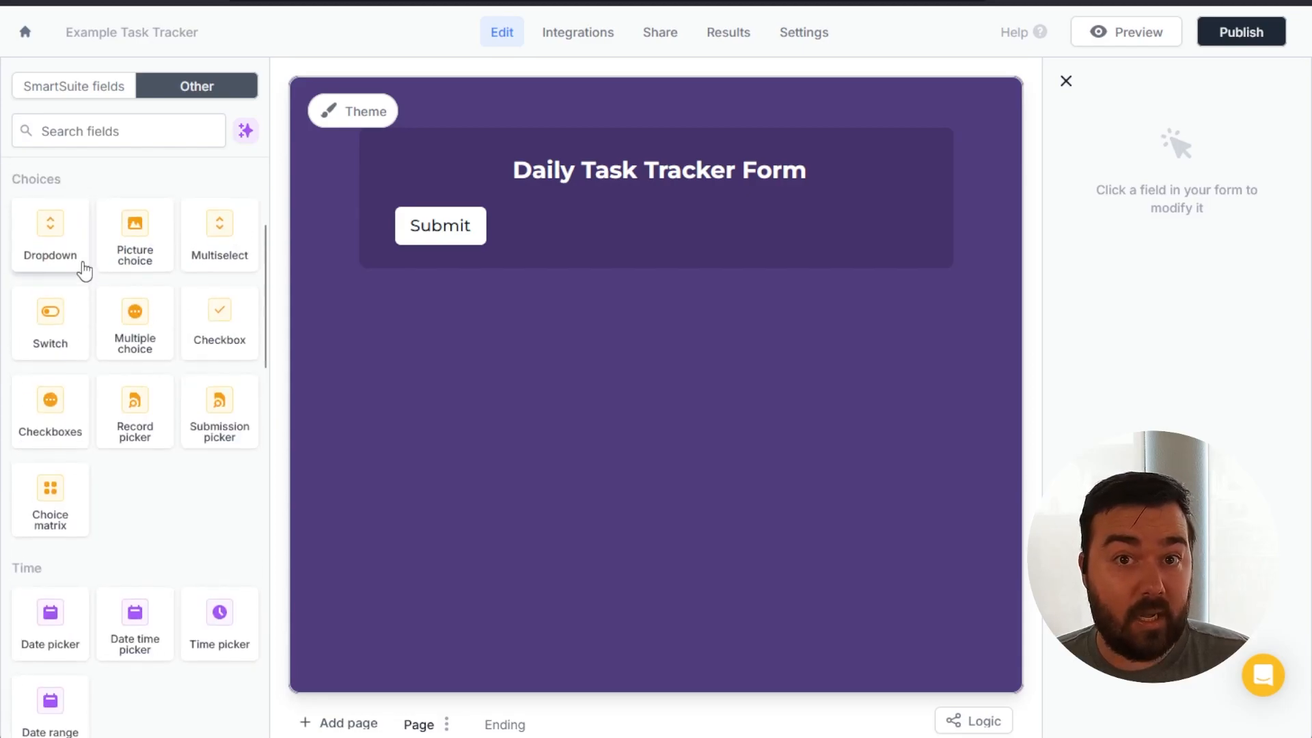
scroll(84, 270, "up", 5)
Add the SmartSuite field What are my goals For Today? to the form between the heading and the Submit button
left_click(66, 85)
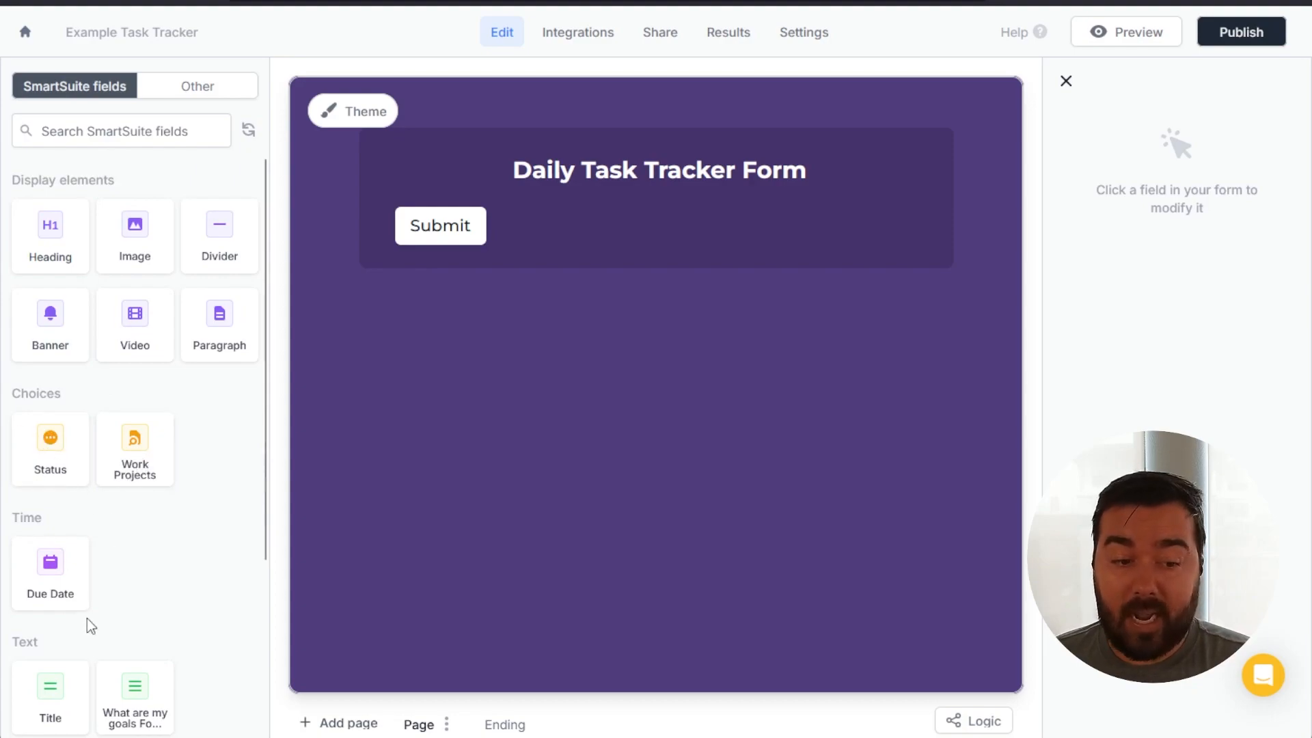
scroll(50, 582, "down", 3)
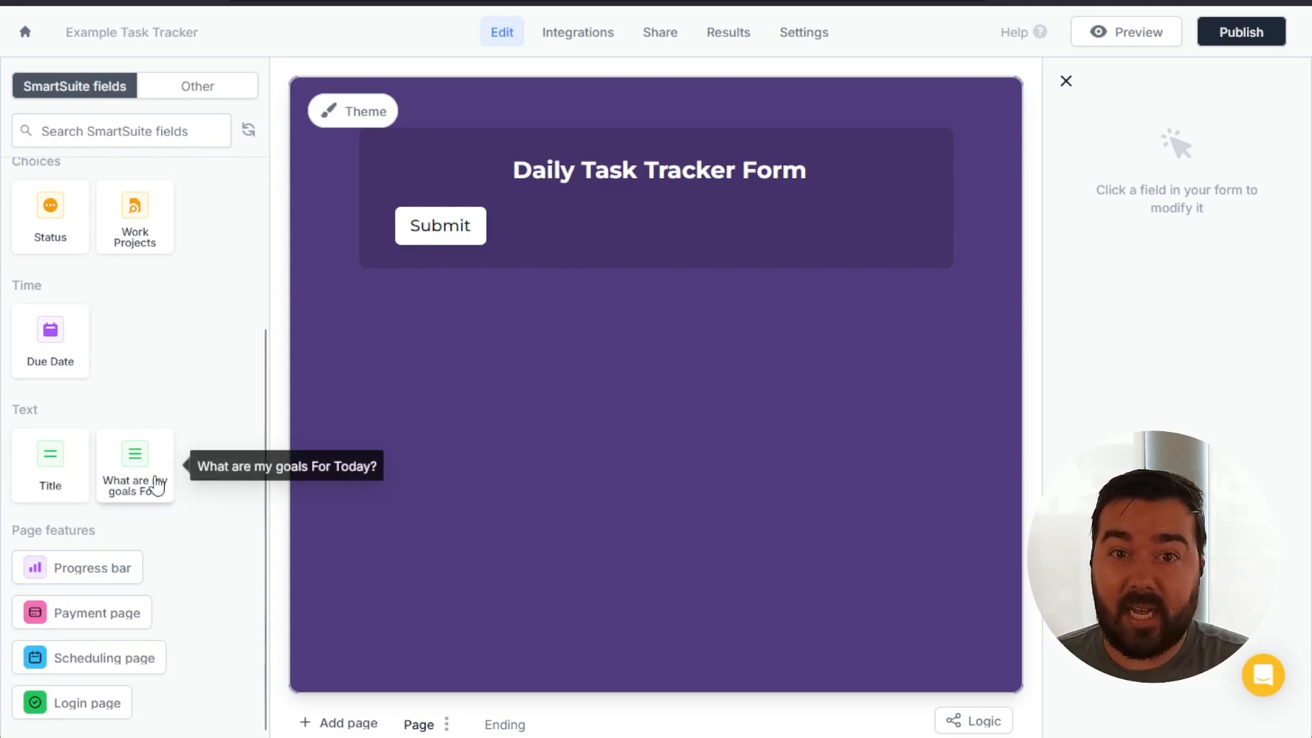
left_click_drag(140, 478, 519, 263)
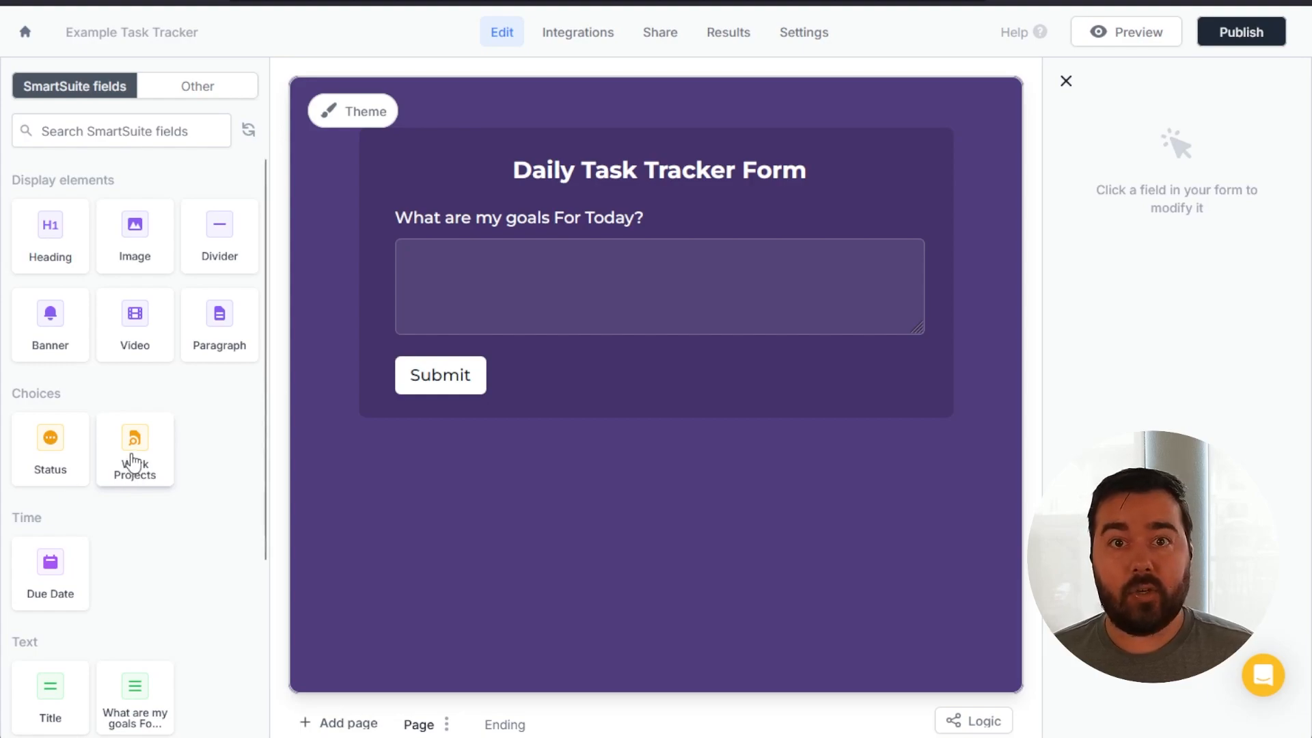
Add the SmartSuite Work Projects field below the goals question and label it "Please select the tasks you wish to prioritize"
left_click_drag(134, 465, 518, 355)
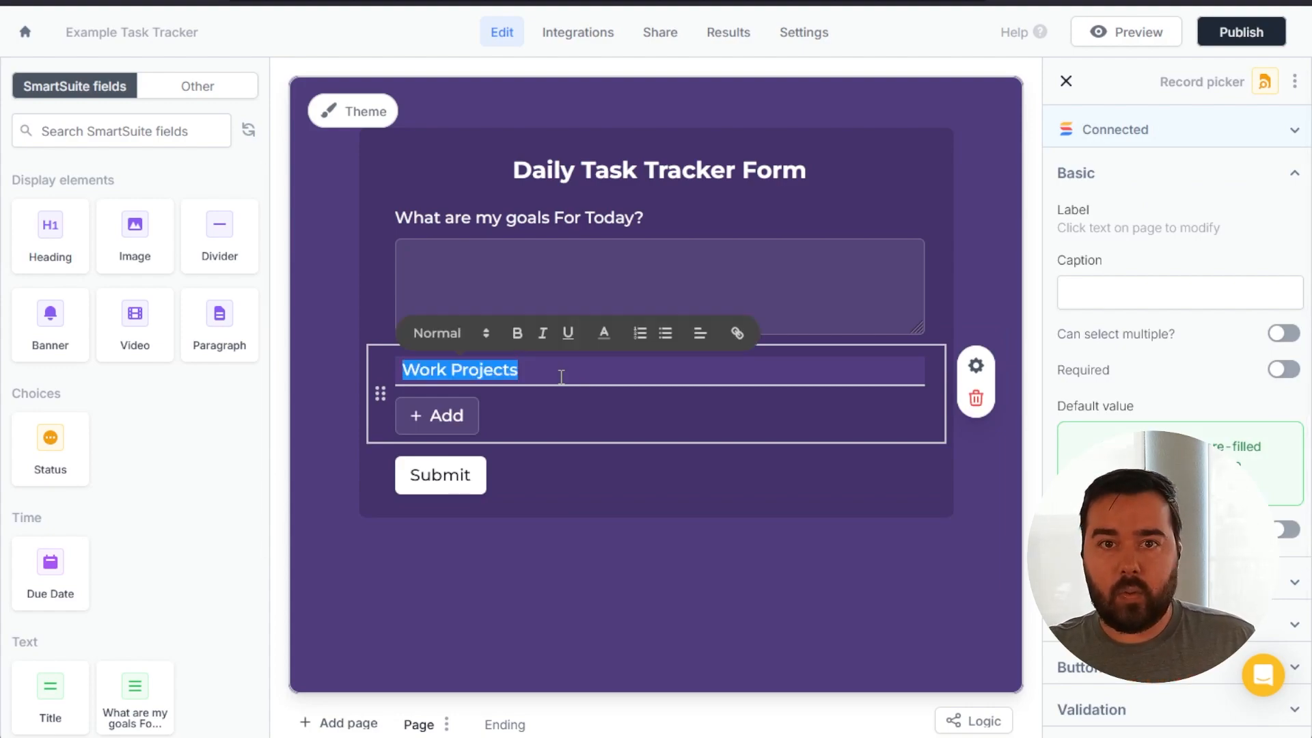
type("Please selec")
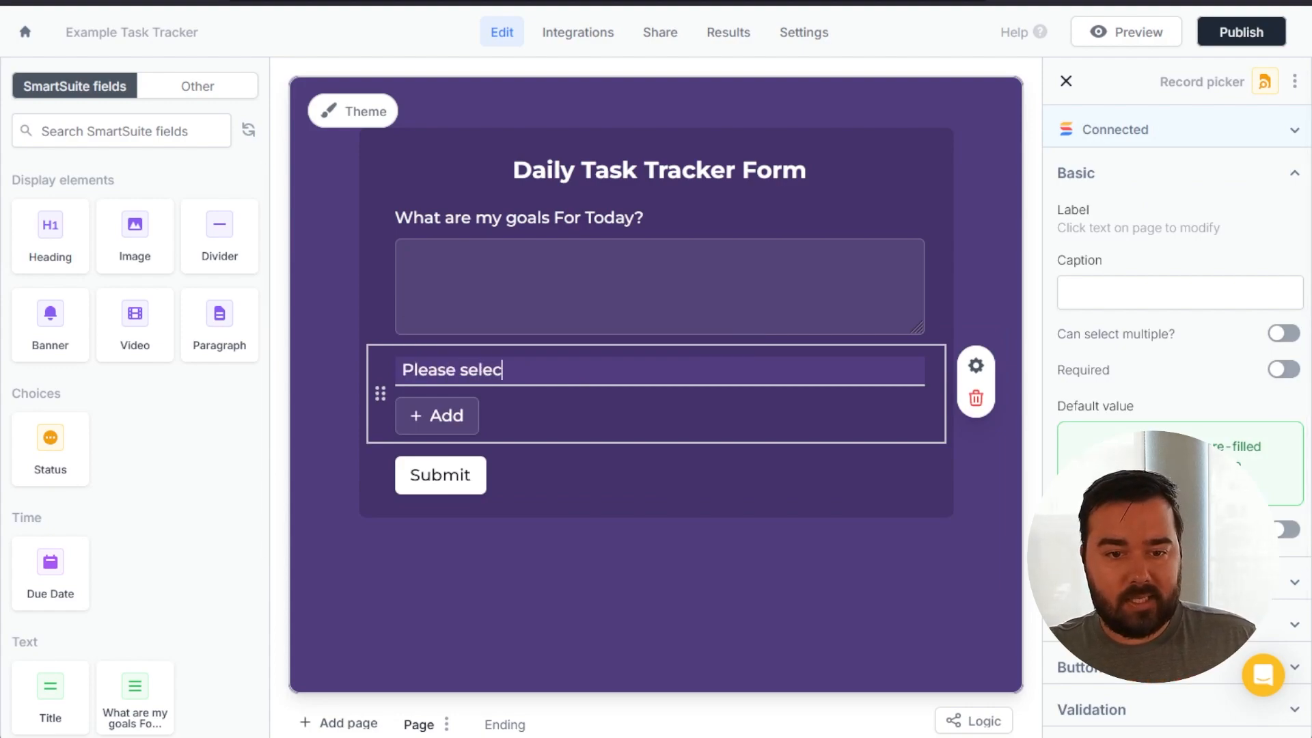
type("t the tasks")
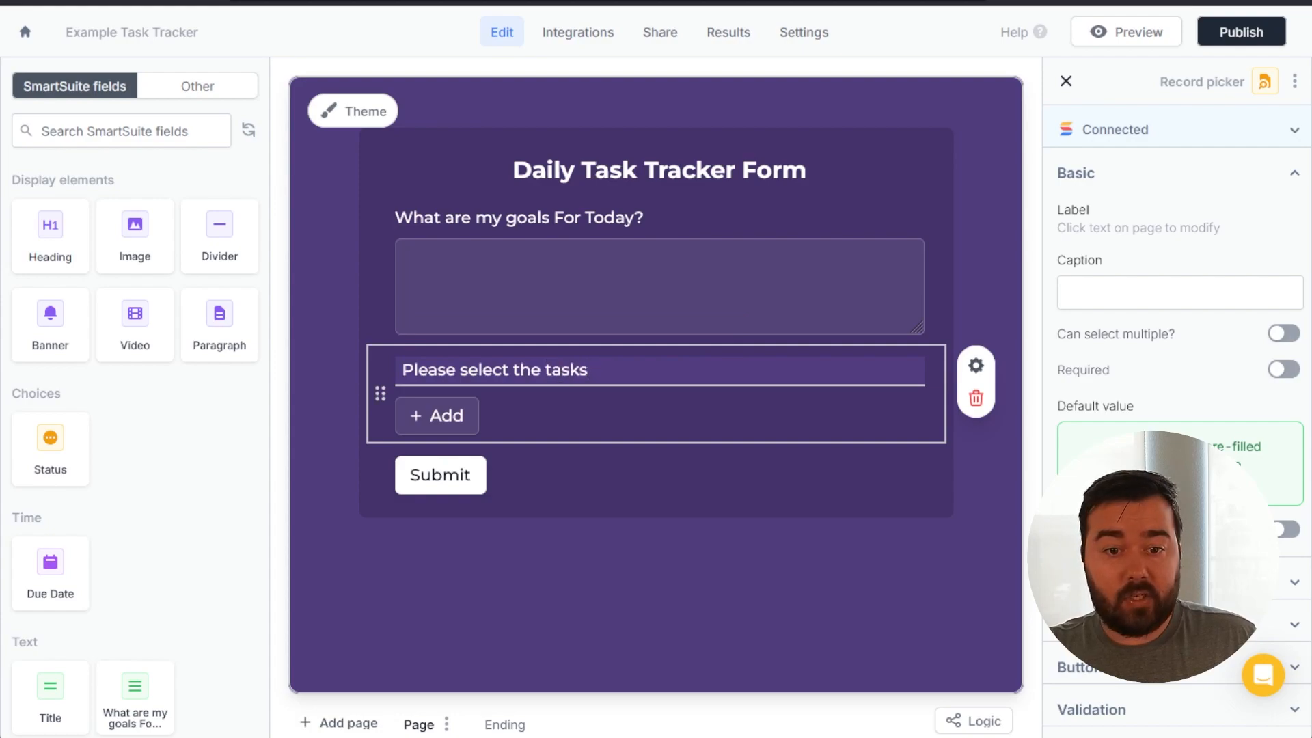
type(" you wish to prioritize")
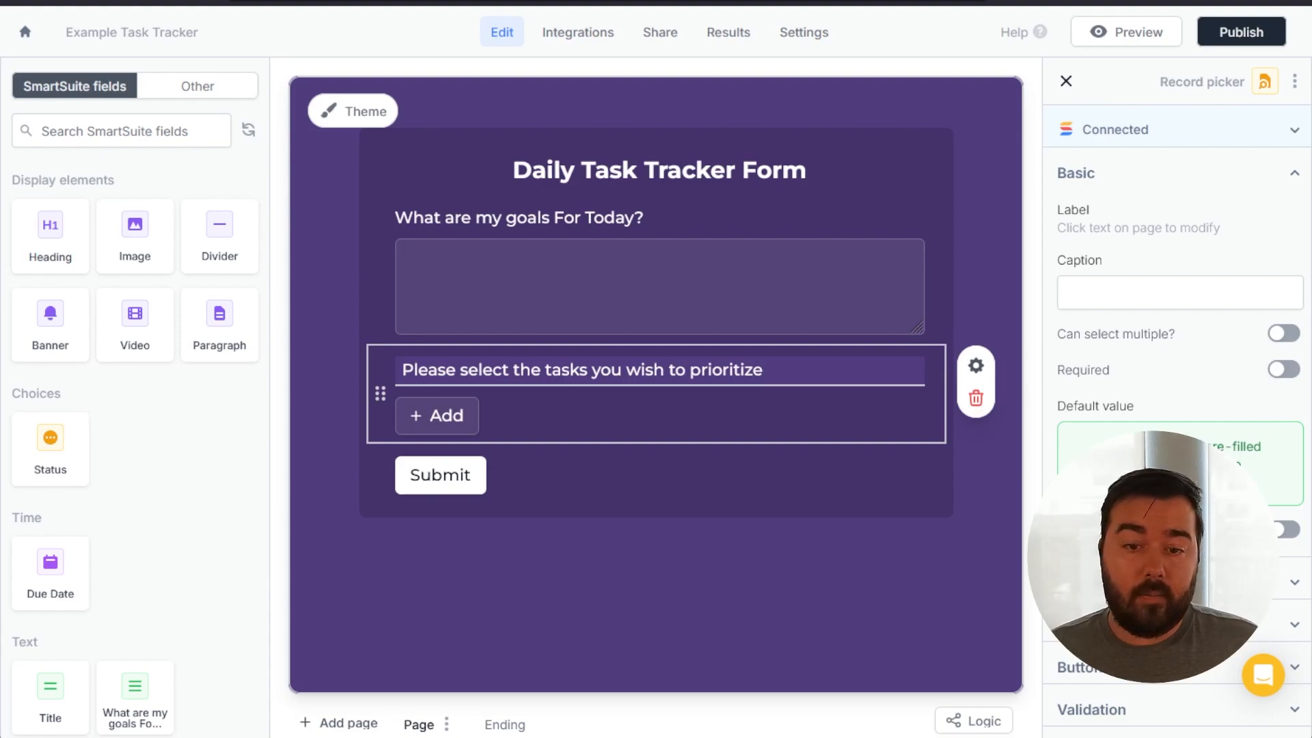
left_click(561, 584)
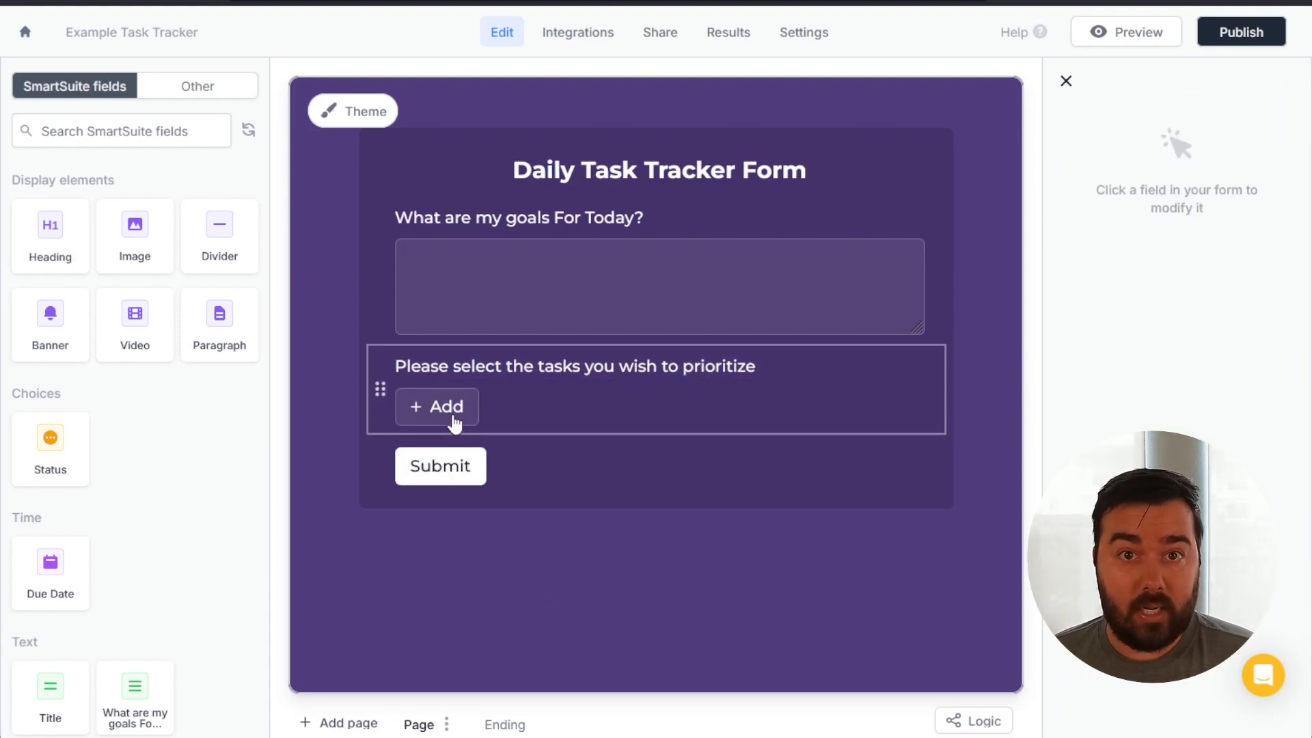
Review the record picker's task options against the Project Example app in SmartSuite and select Send out Invoices
left_click(445, 412)
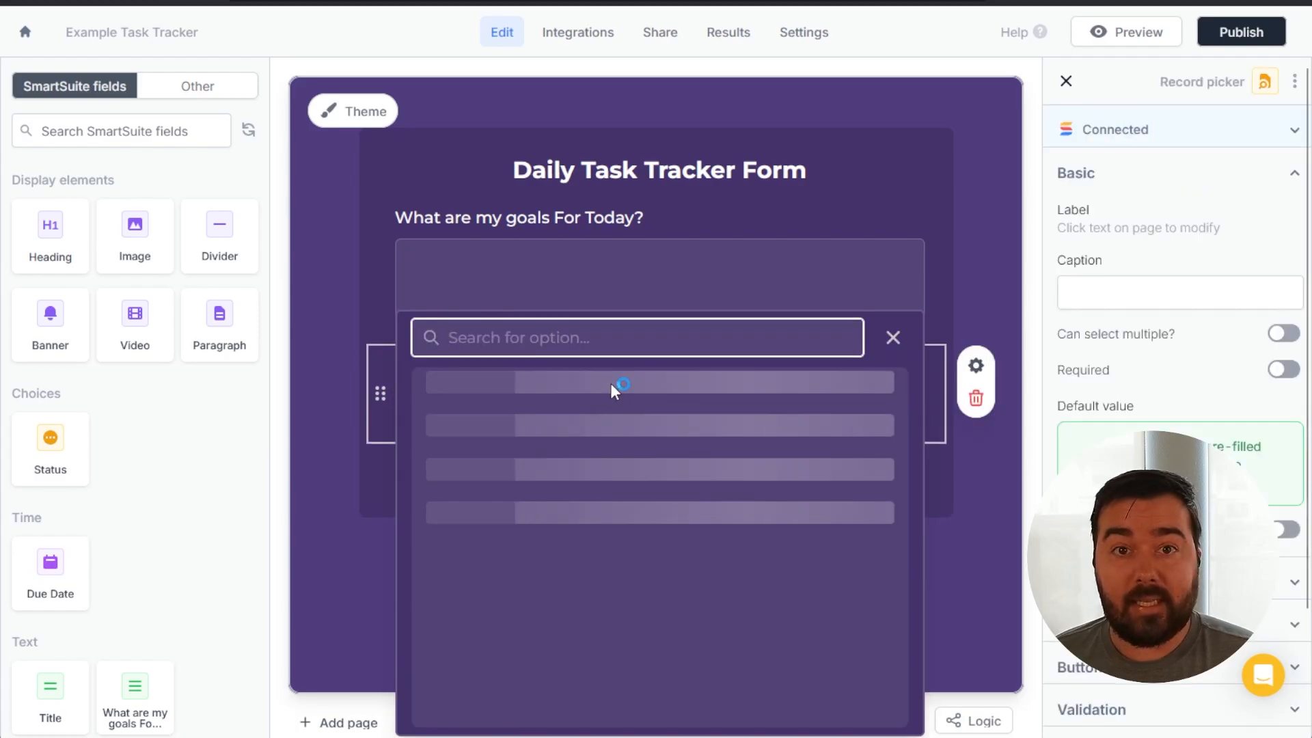
scroll(629, 439, "down", 2)
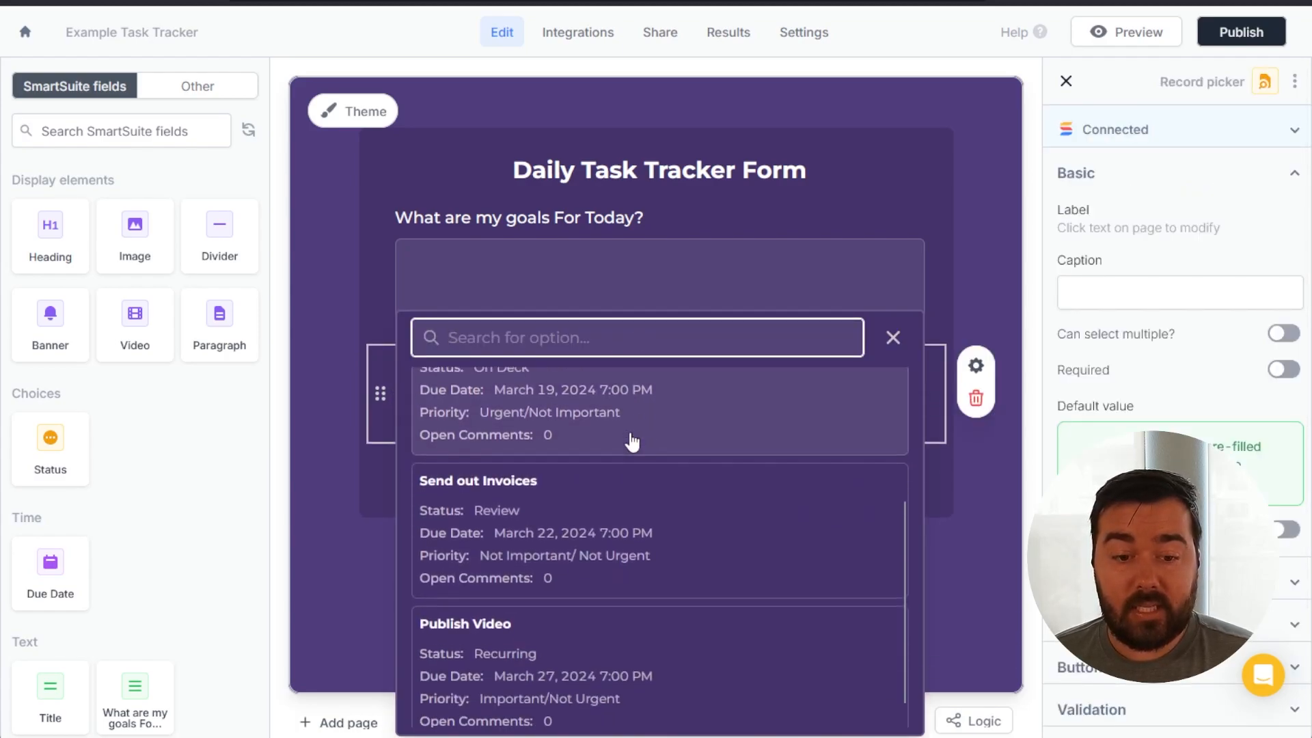
scroll(606, 637, "up", 3)
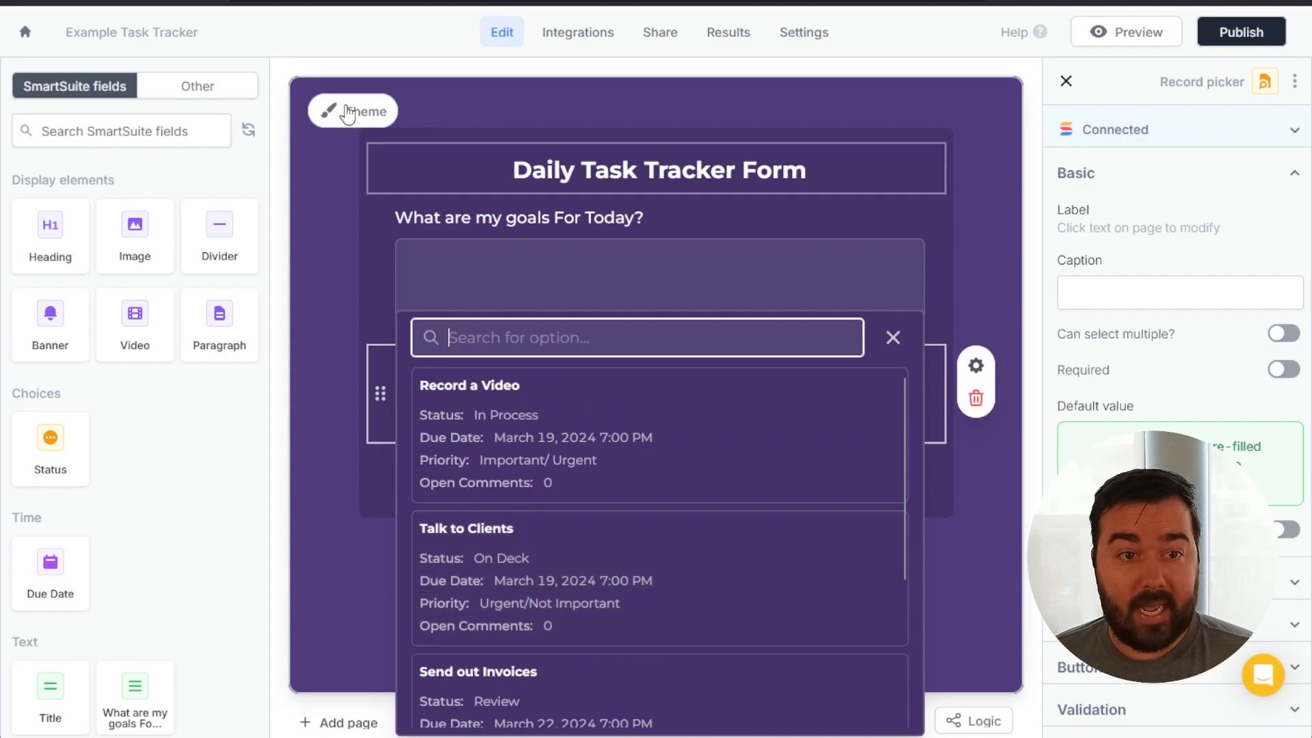
left_click(481, 2)
left_click(585, 70)
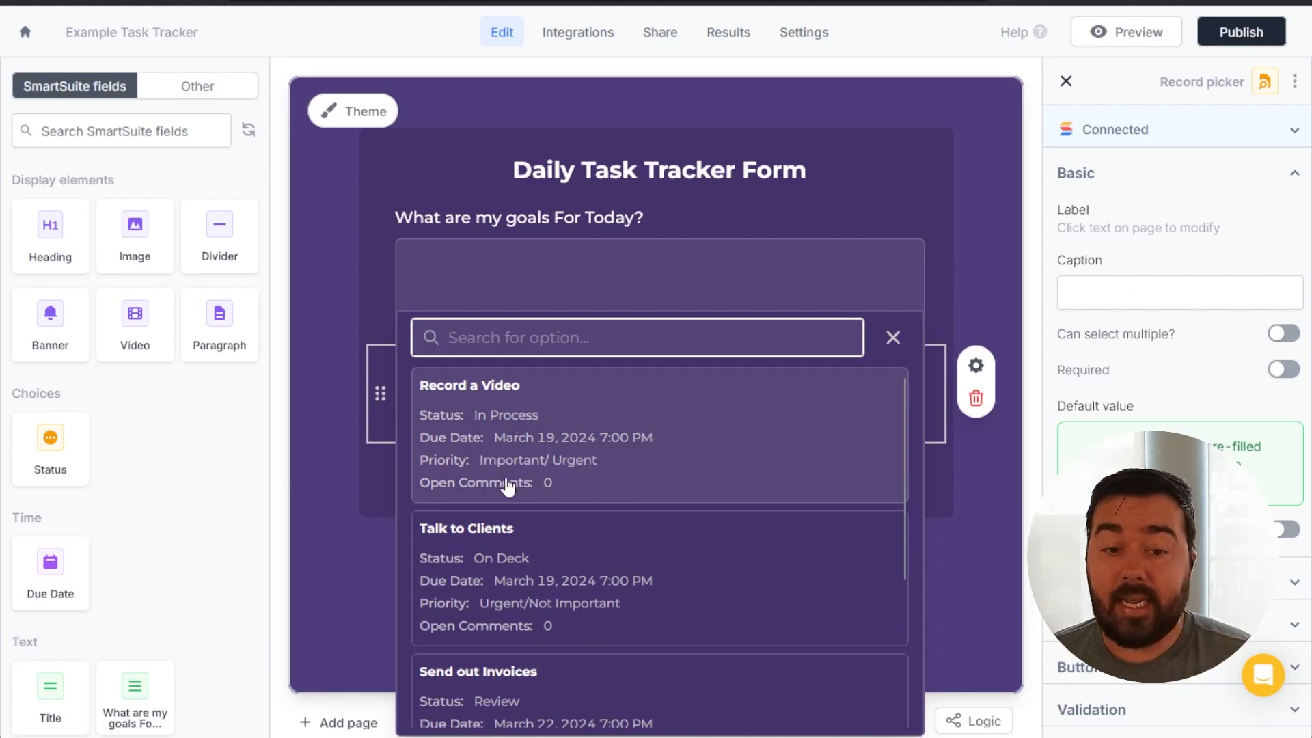
scroll(751, 492, "down", 1)
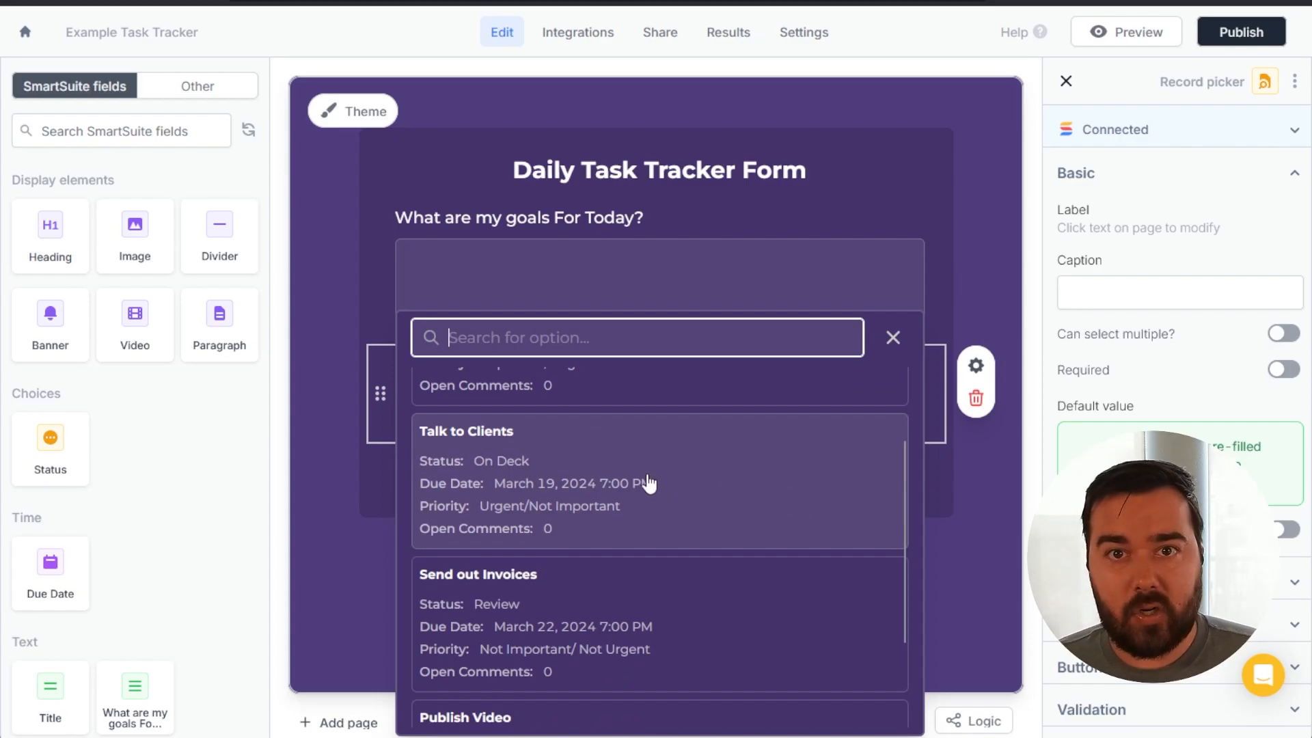
scroll(635, 486, "down", 1)
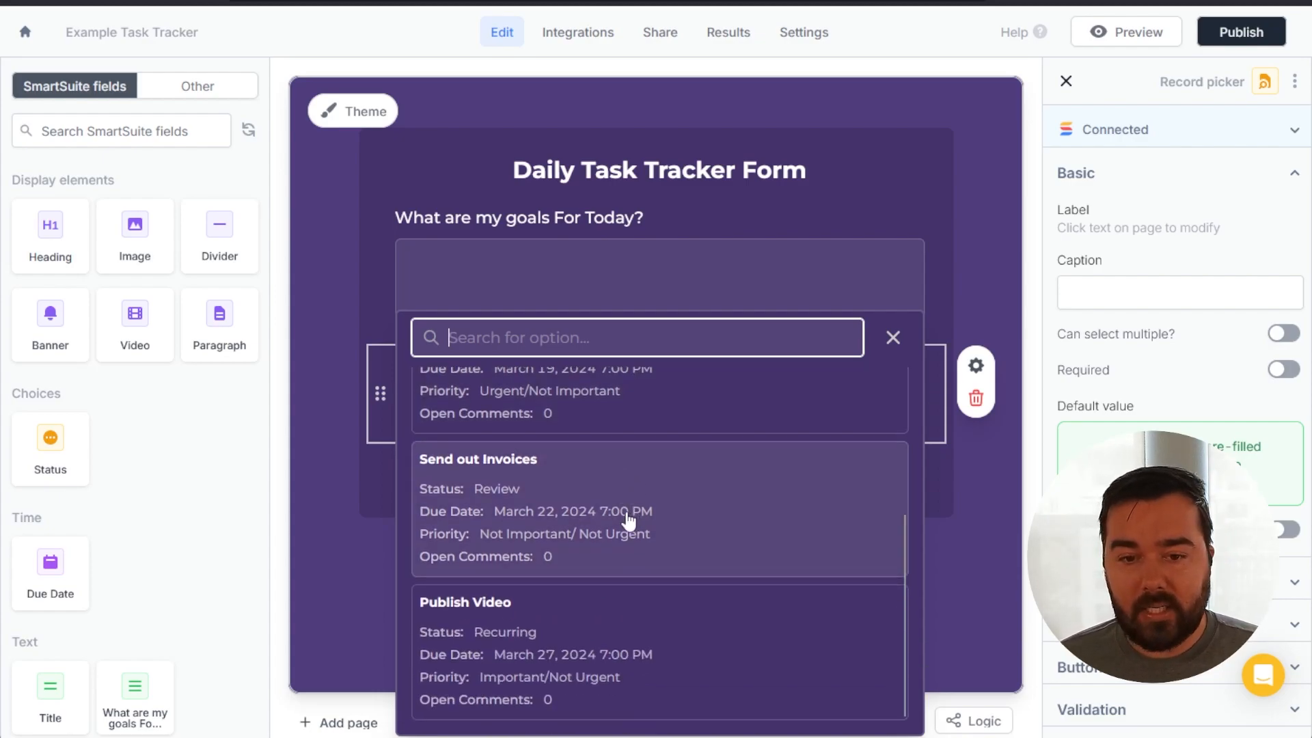
left_click(628, 521)
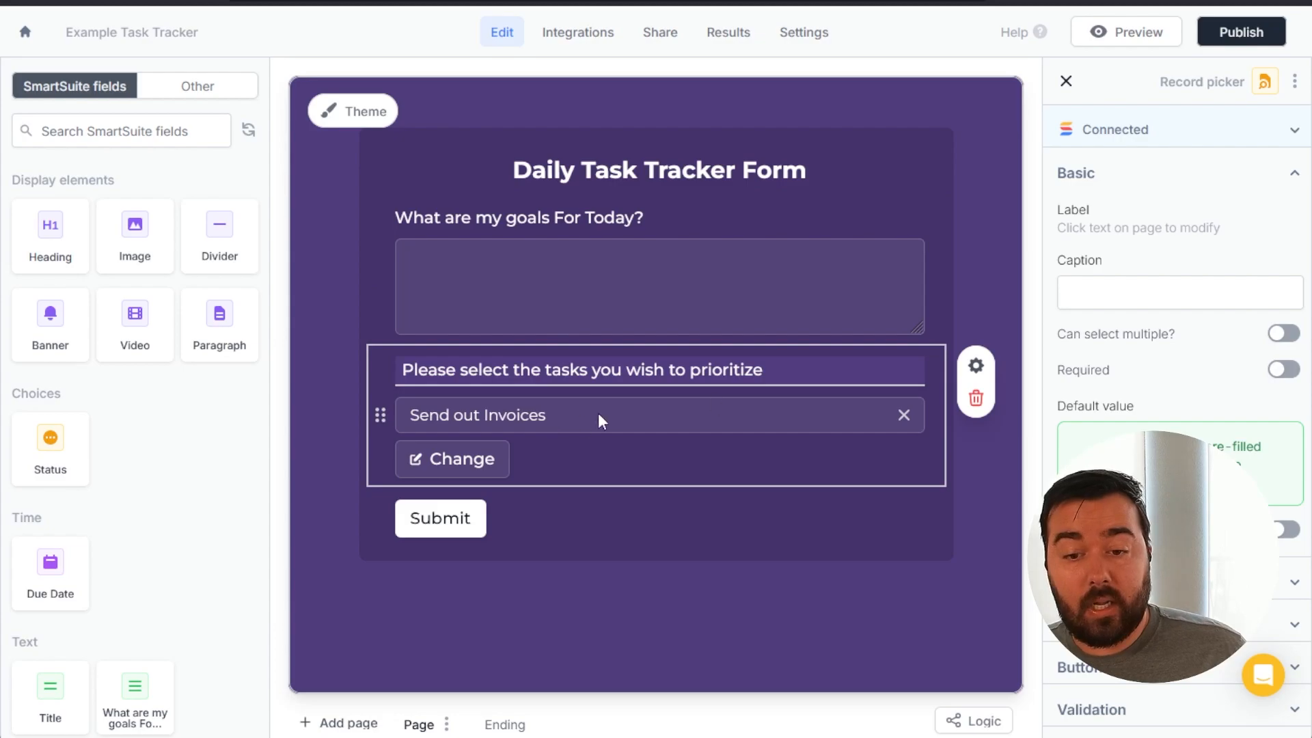
Check the task record picker's options and allow multiple records to be selected in it
left_click(444, 459)
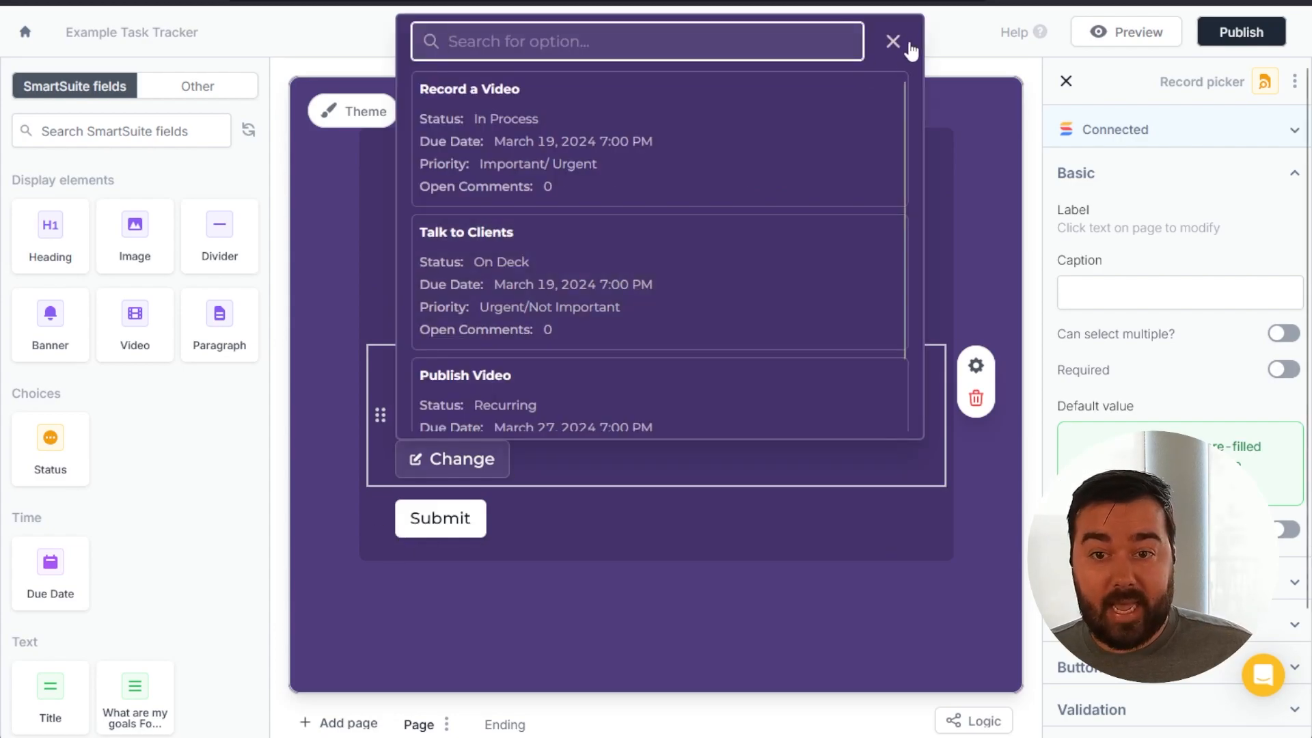
left_click(893, 42)
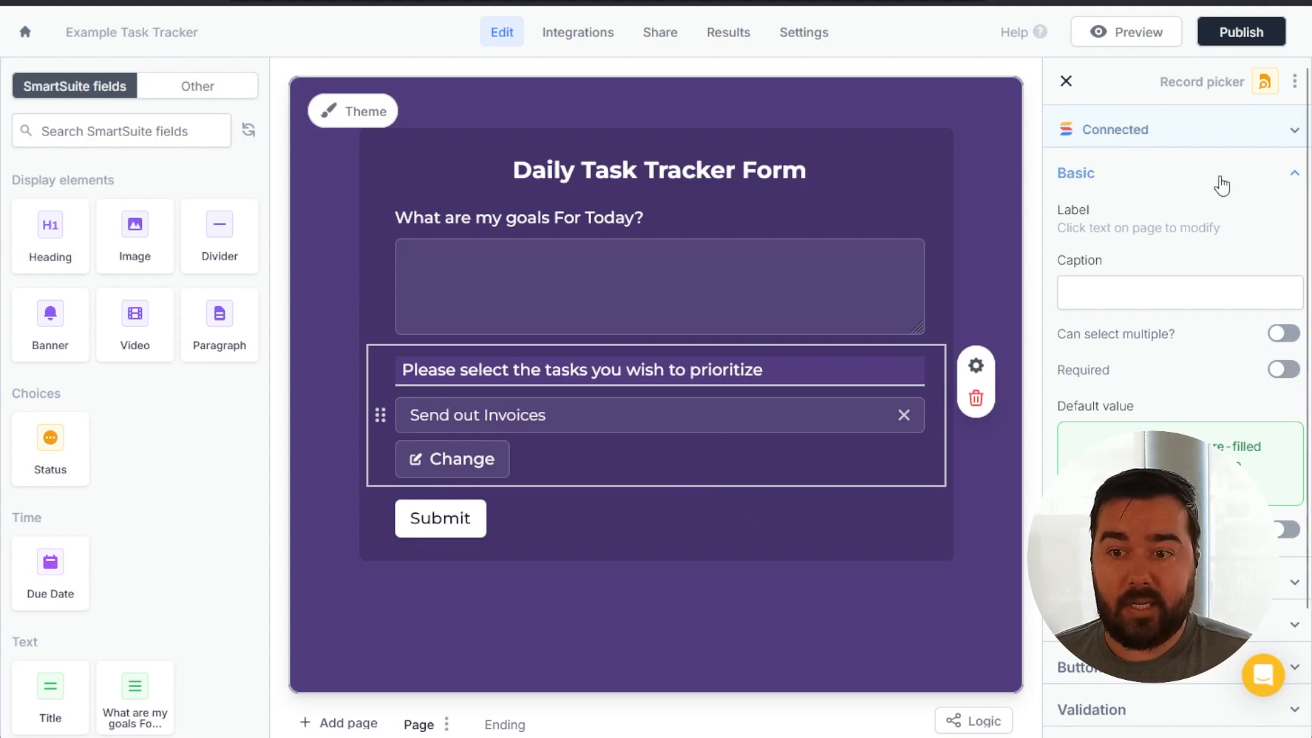
scroll(1278, 194, "down", 2)
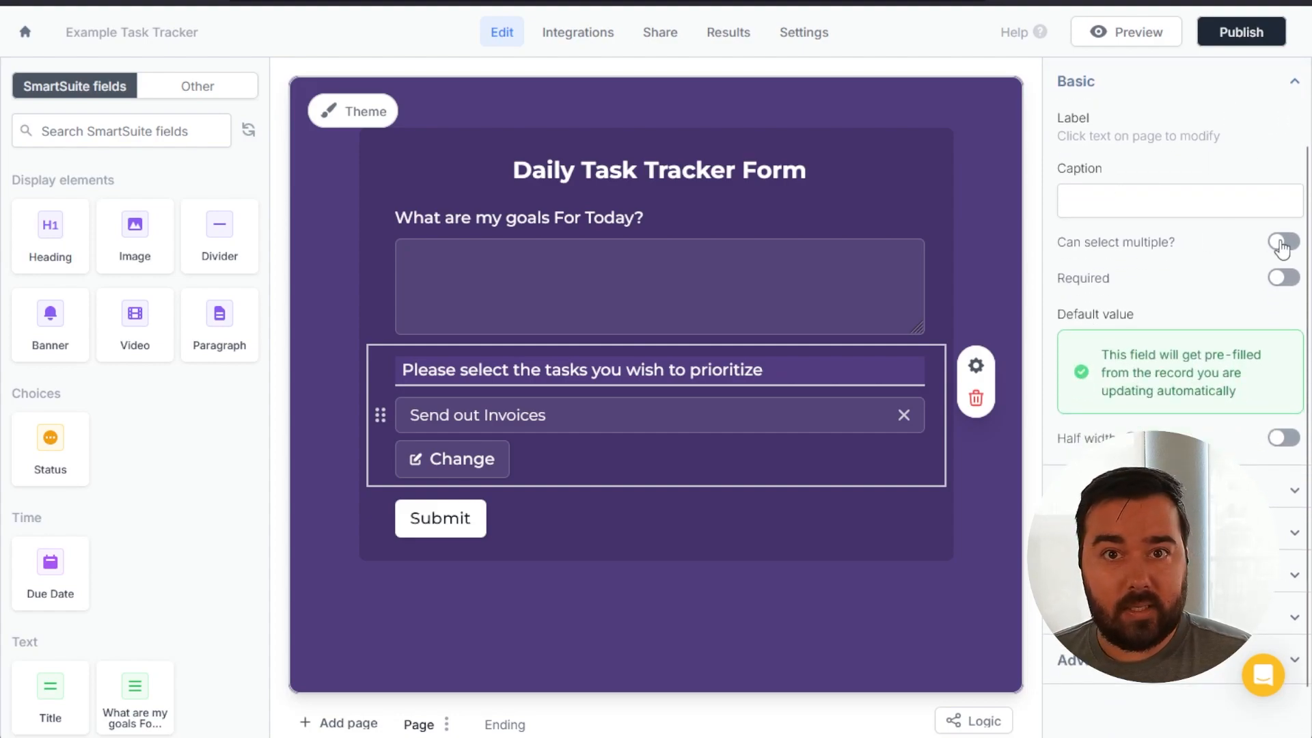
left_click(1282, 242)
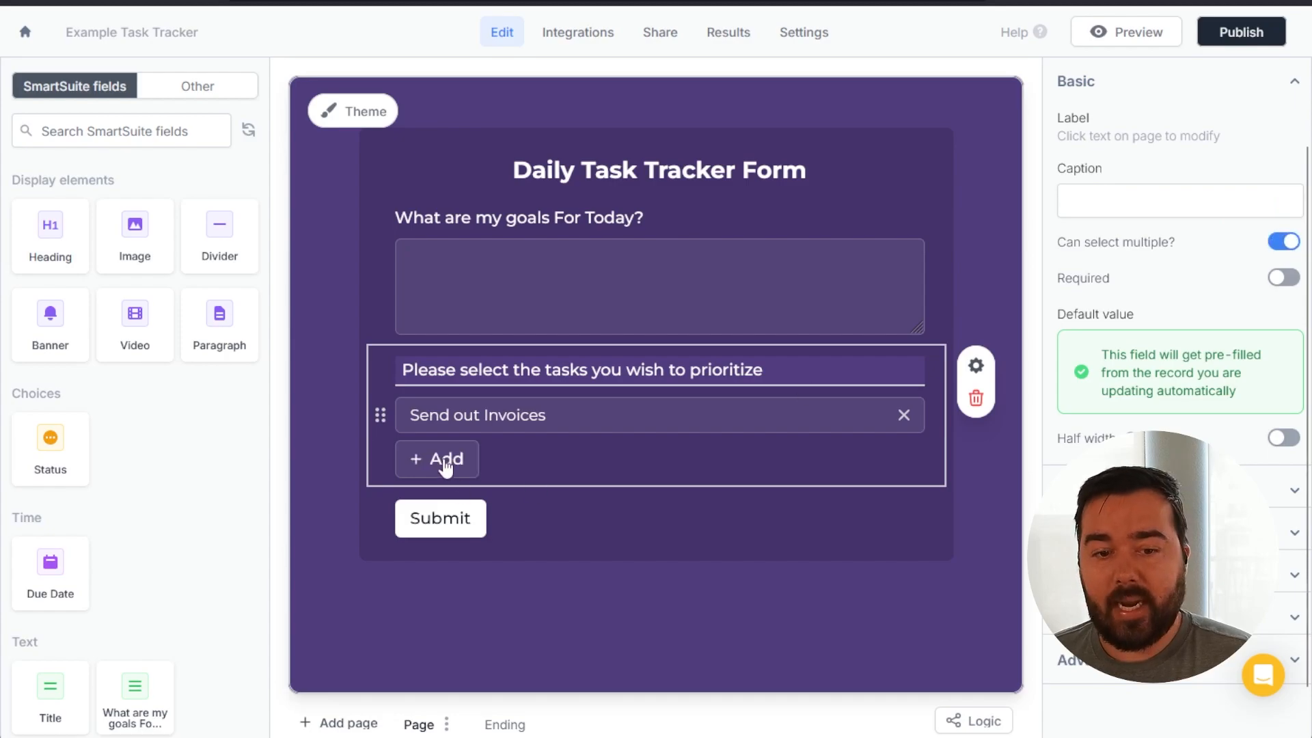
Add Talk to Clients and Publish Video to the selected tasks in the record picker
left_click(444, 460)
left_click(588, 267)
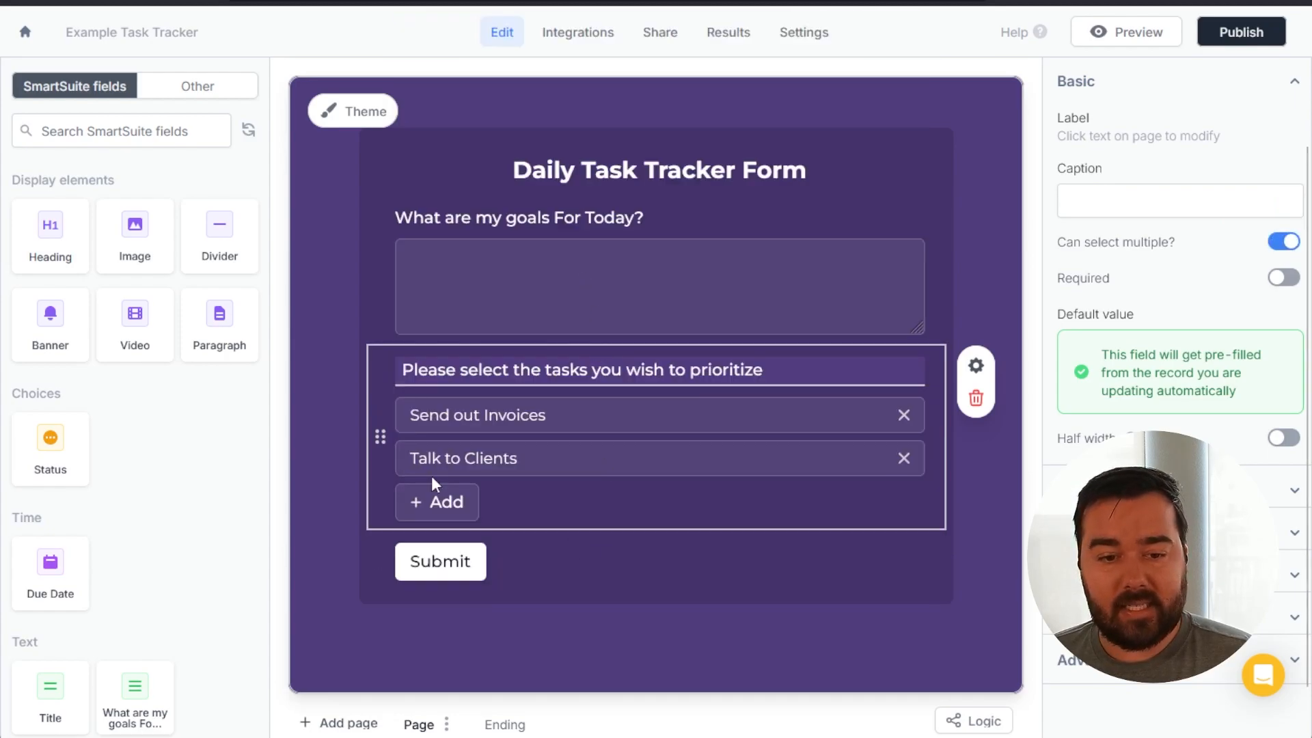
left_click(461, 493)
left_click(583, 349)
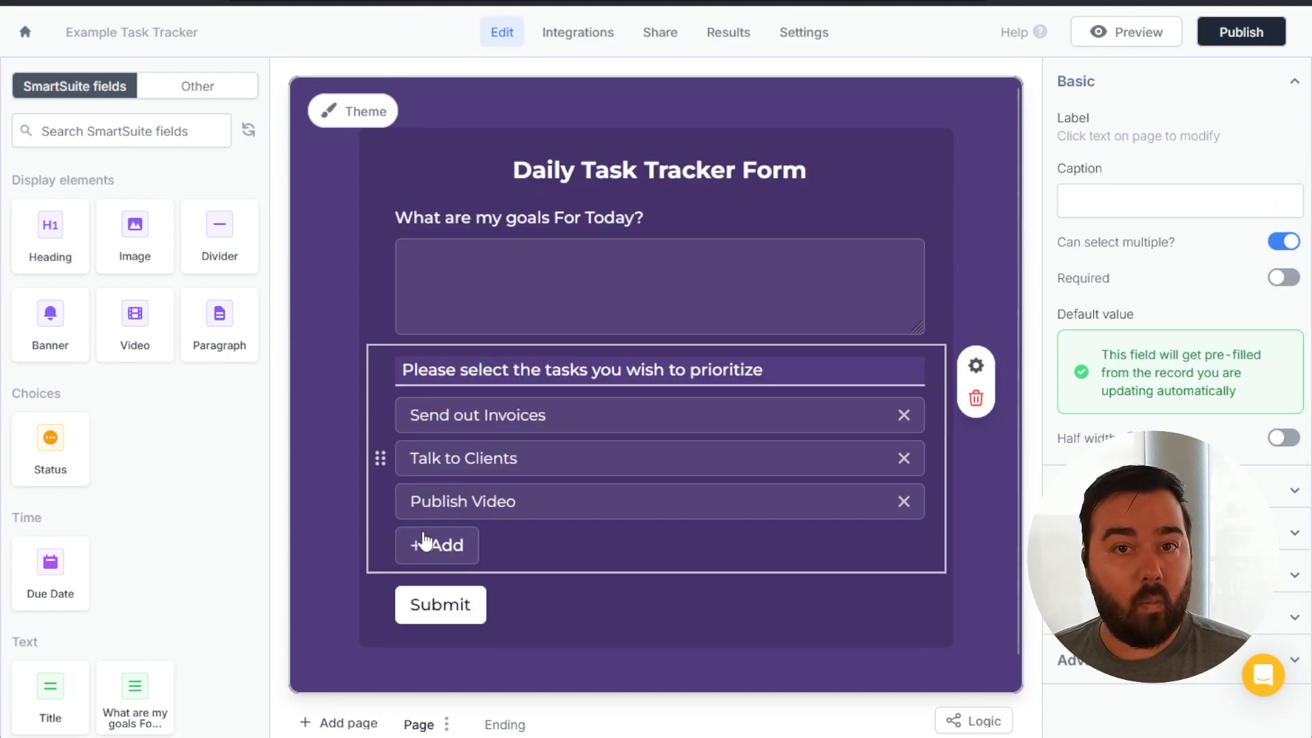
Allow new records to be created from the task record picker
scroll(1134, 413, "down", 1)
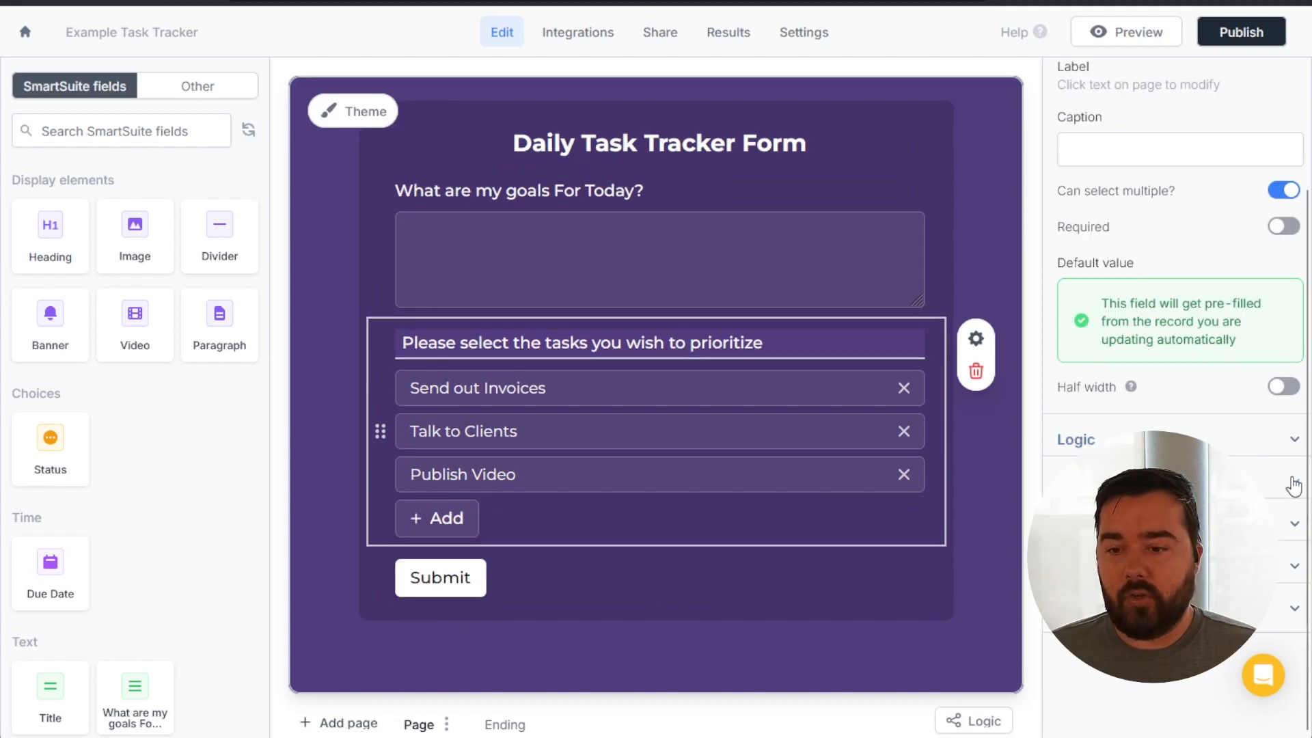
left_click(1293, 486)
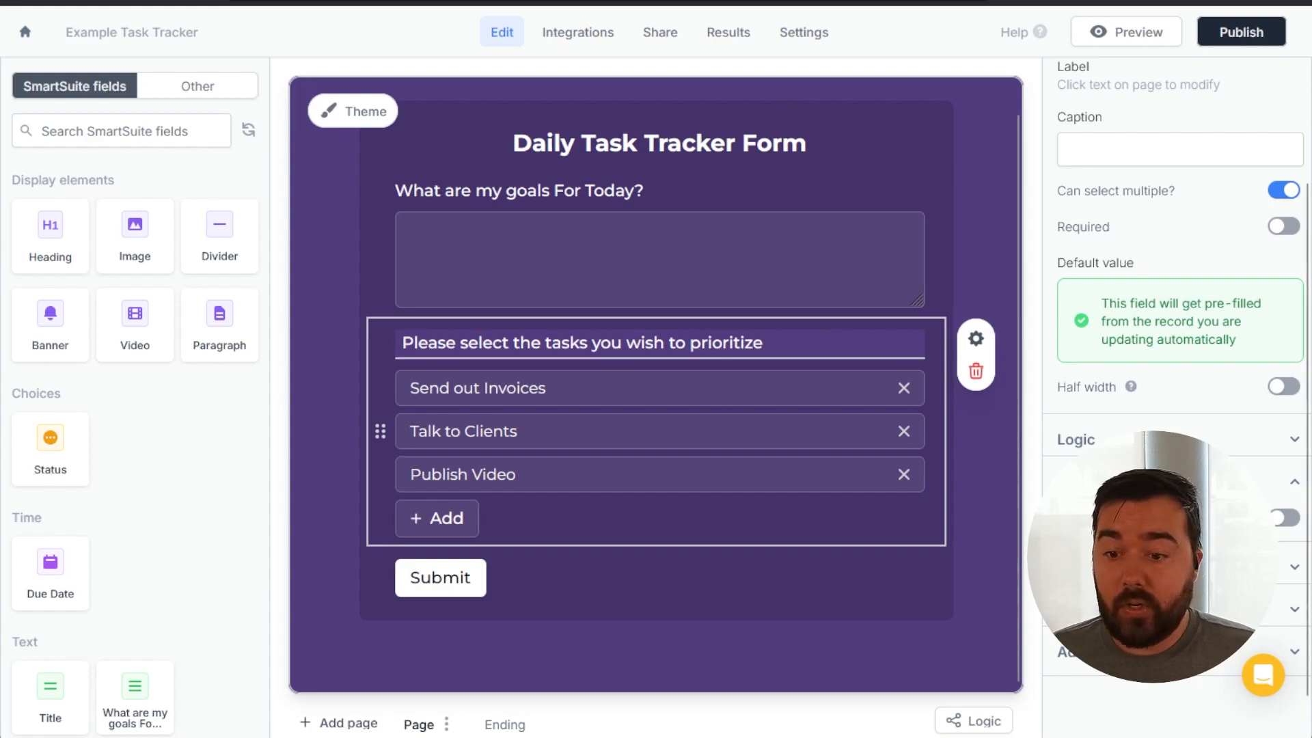
left_click(1283, 519)
Examine the fields of the picker's record creation form and return to the parent form
scroll(1203, 444, "down", 3)
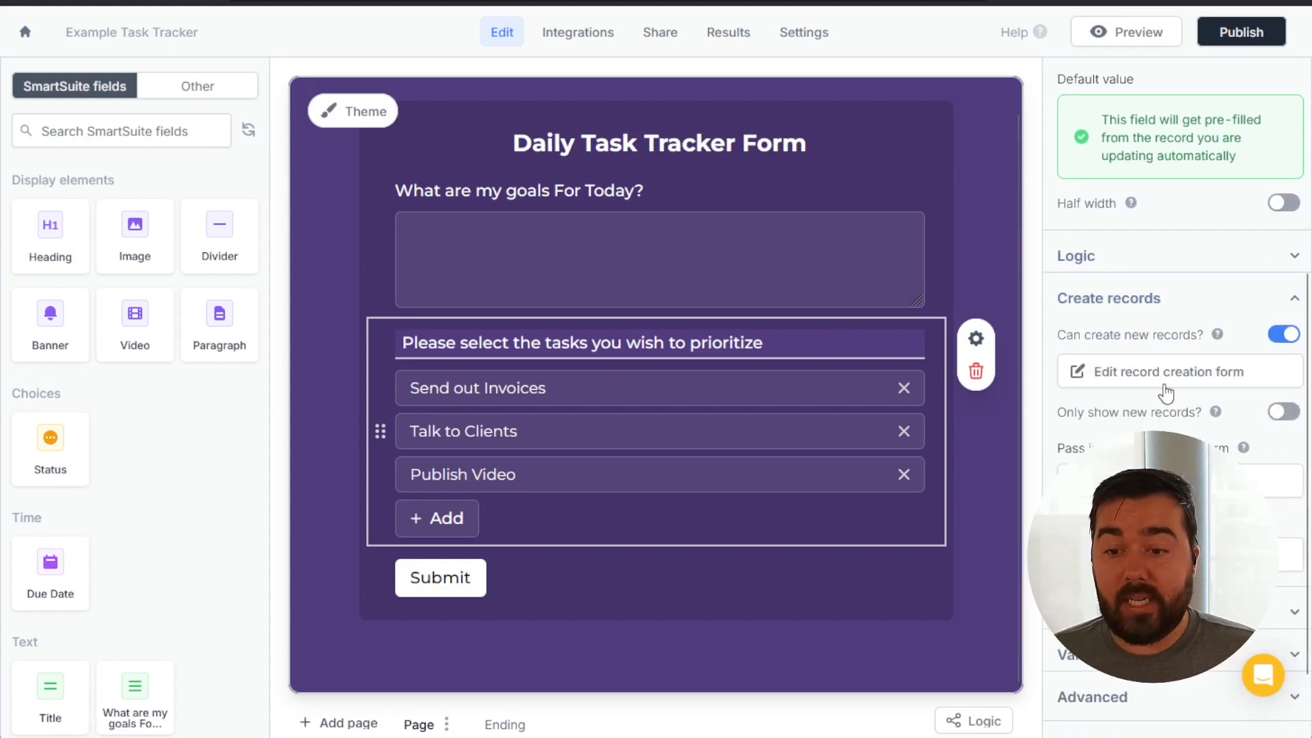
left_click(1161, 374)
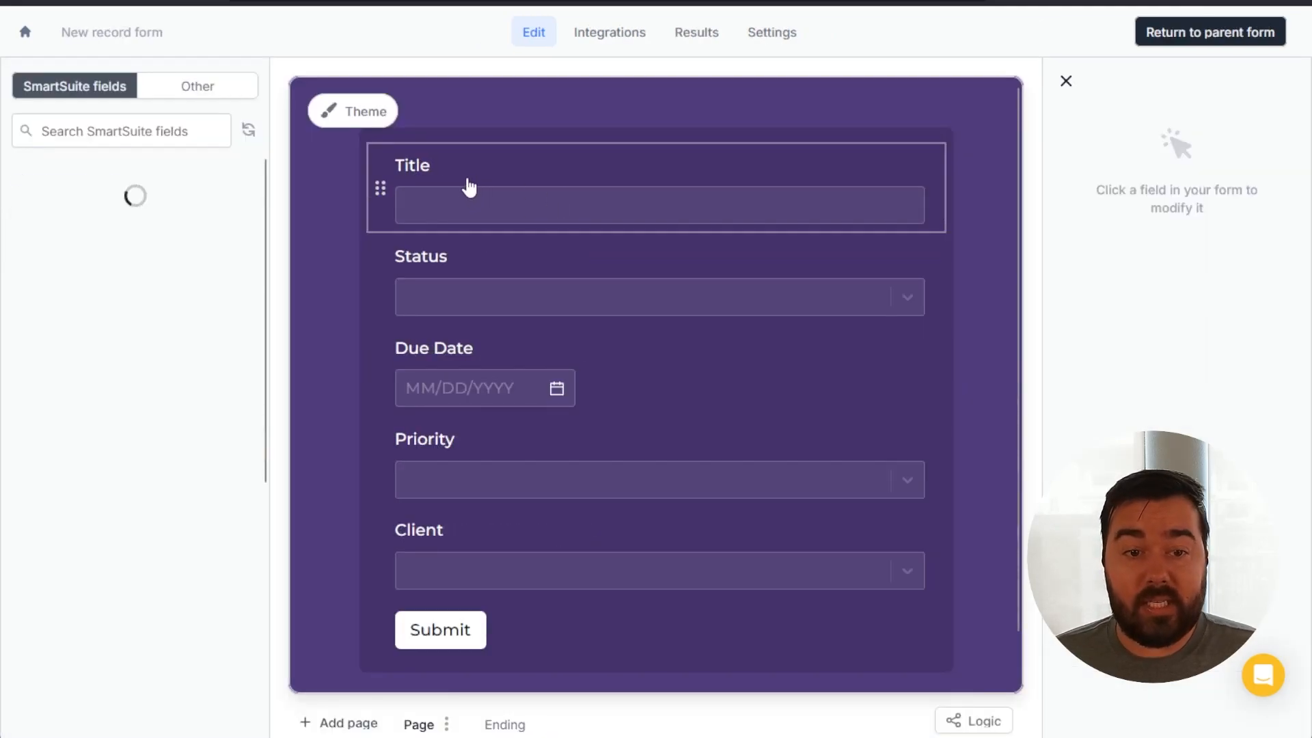
scroll(557, 309, "down", 1)
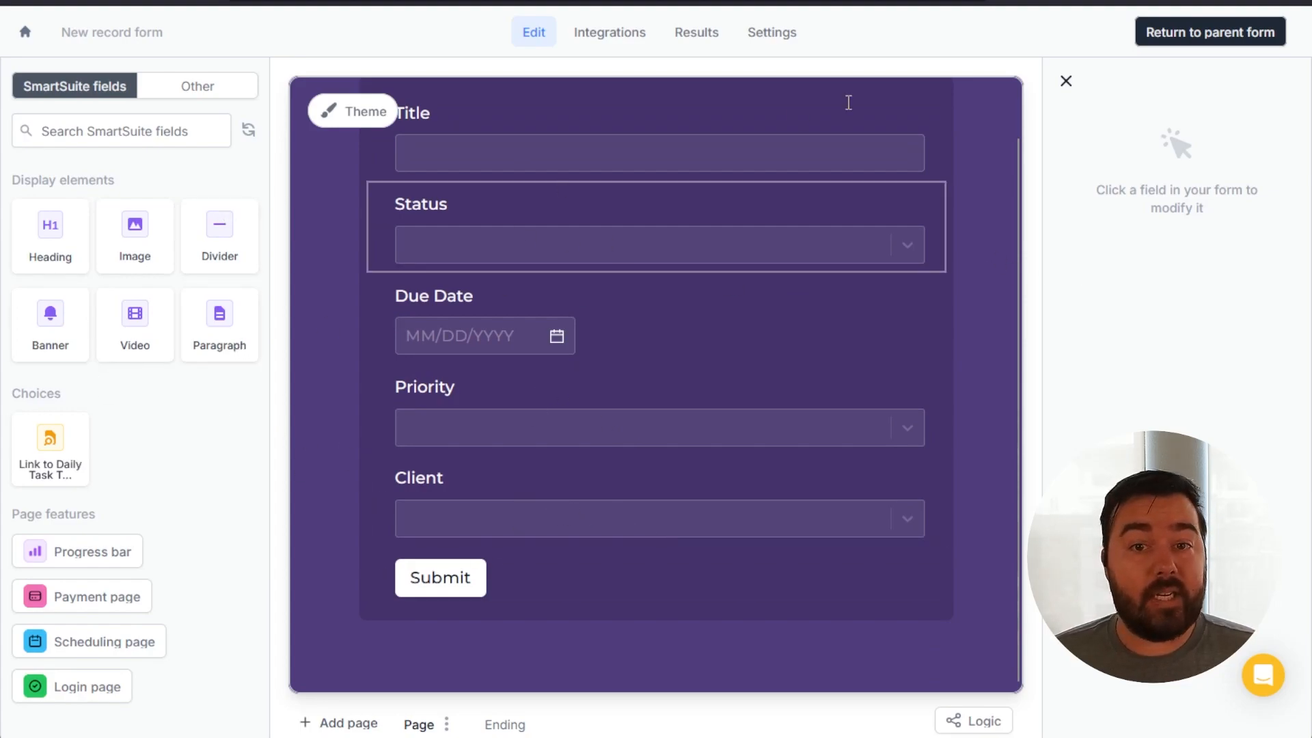
left_click(1210, 34)
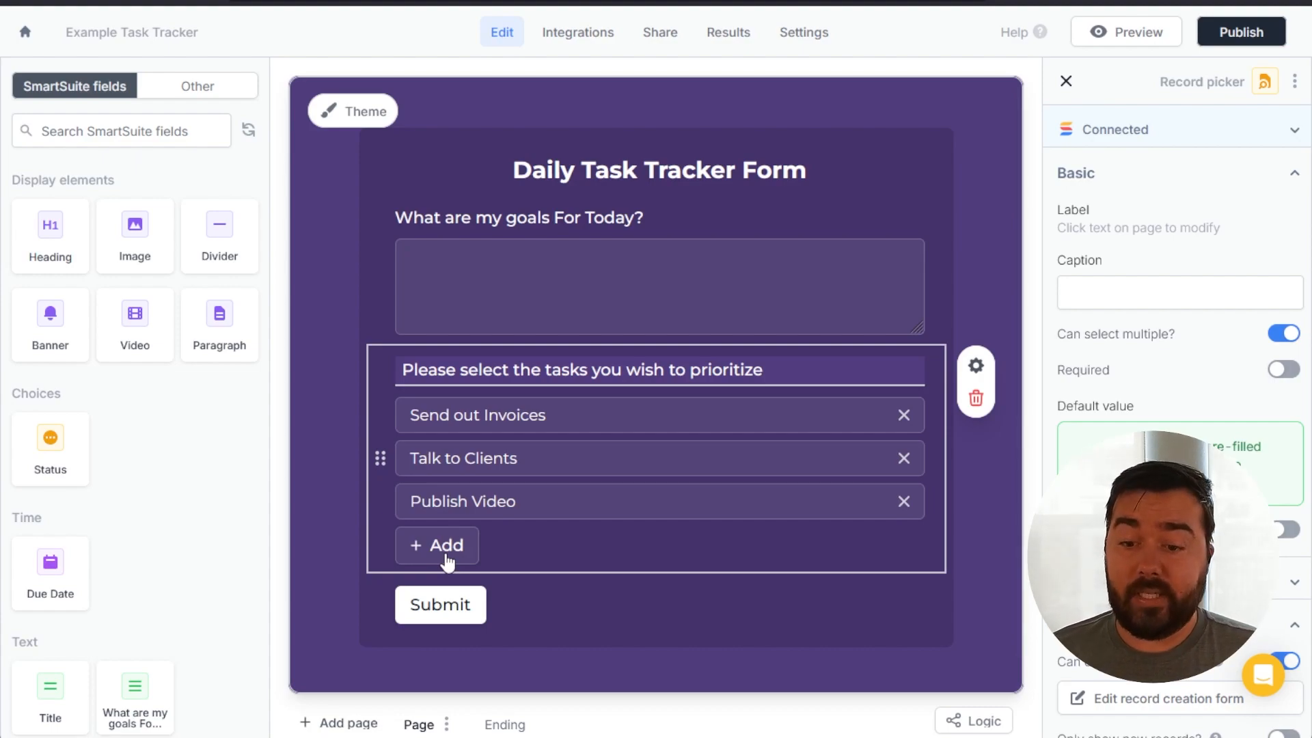
Look through the record picker's button display settings and set its fields to show to Client, Due Date and Title
scroll(1258, 466, "down", 4)
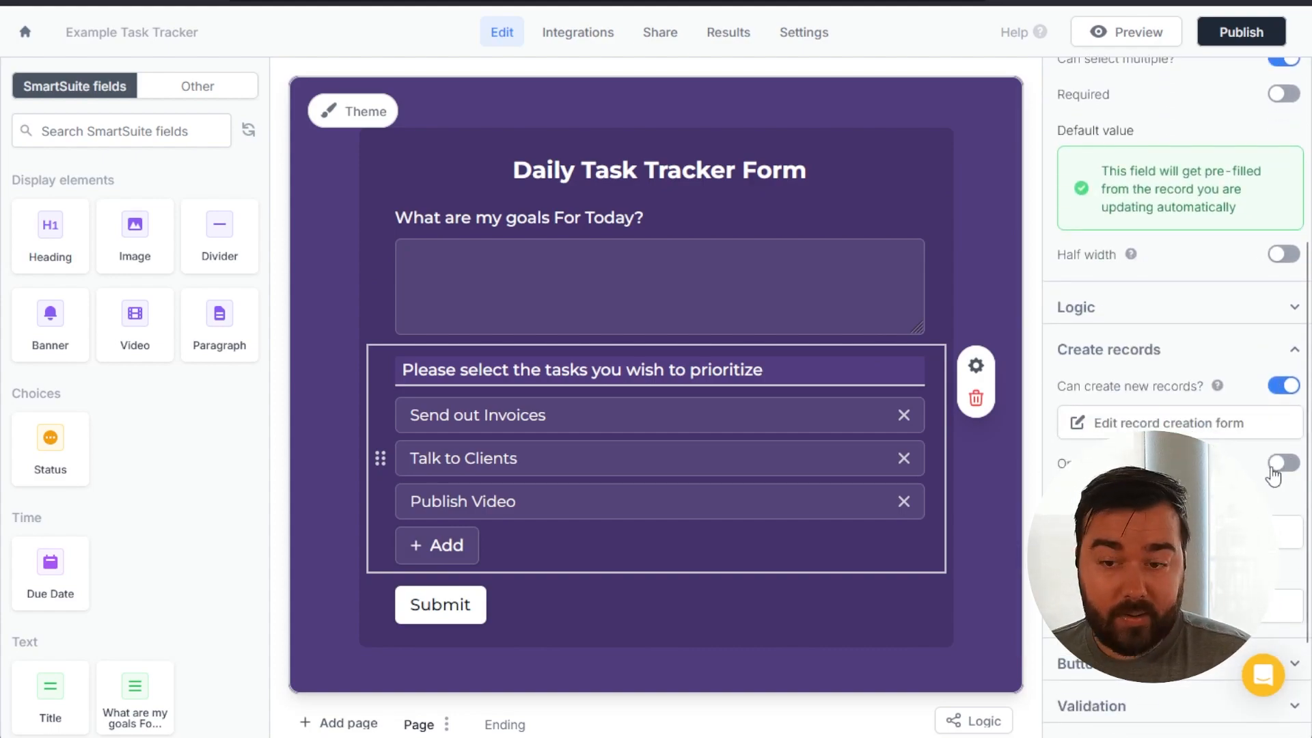
scroll(1274, 479, "down", 2)
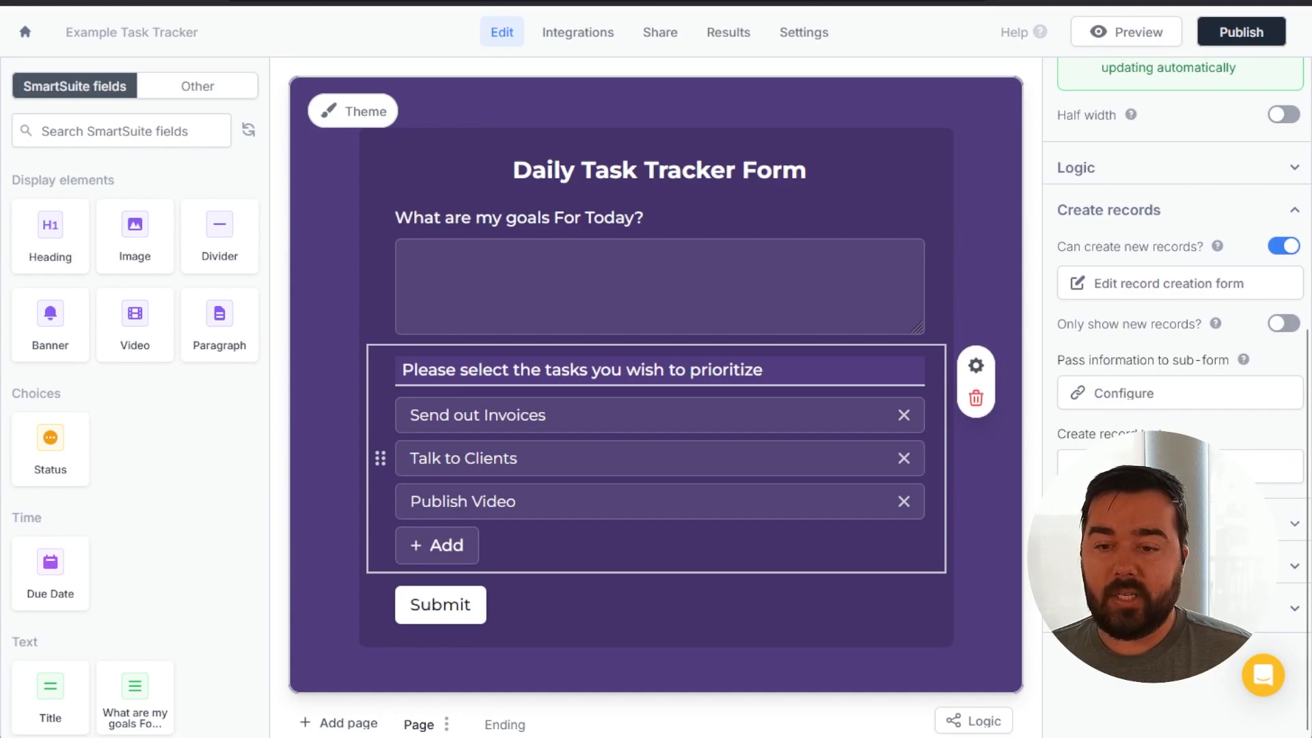
left_click(1188, 524)
scroll(1188, 523, "down", 4)
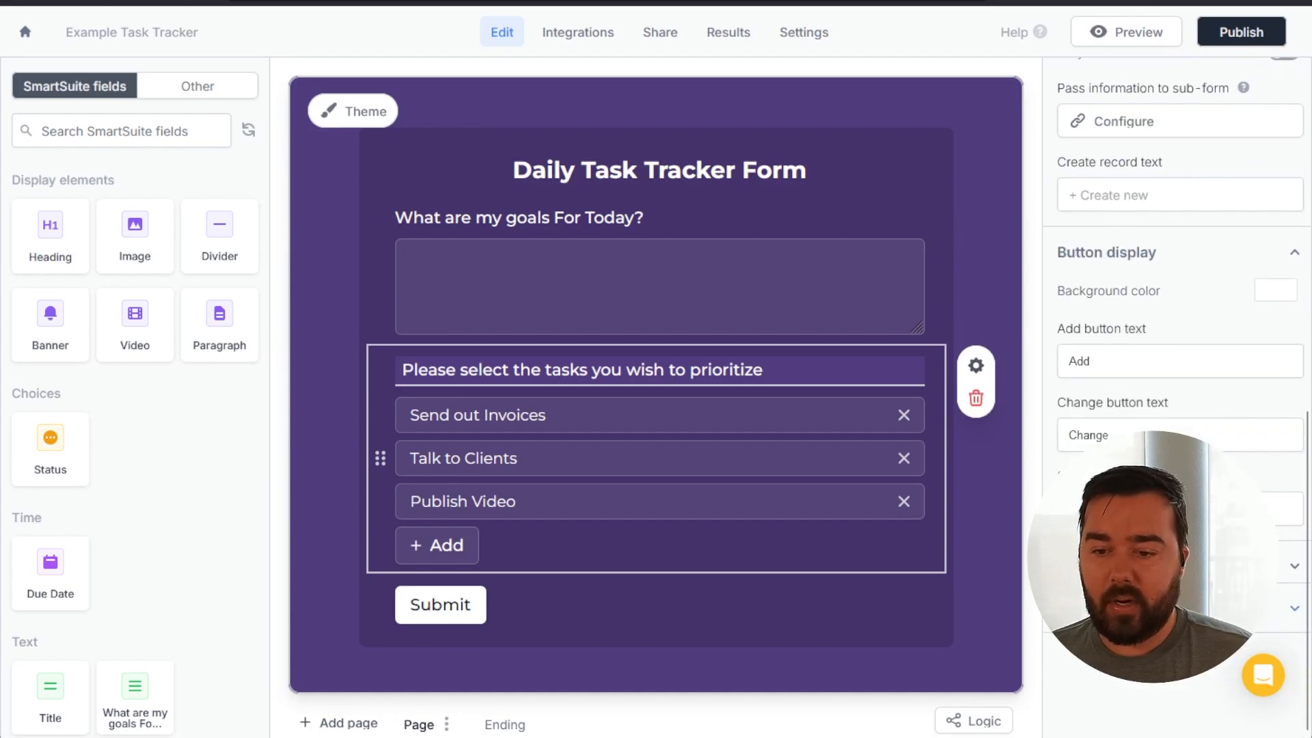
left_click(1183, 608)
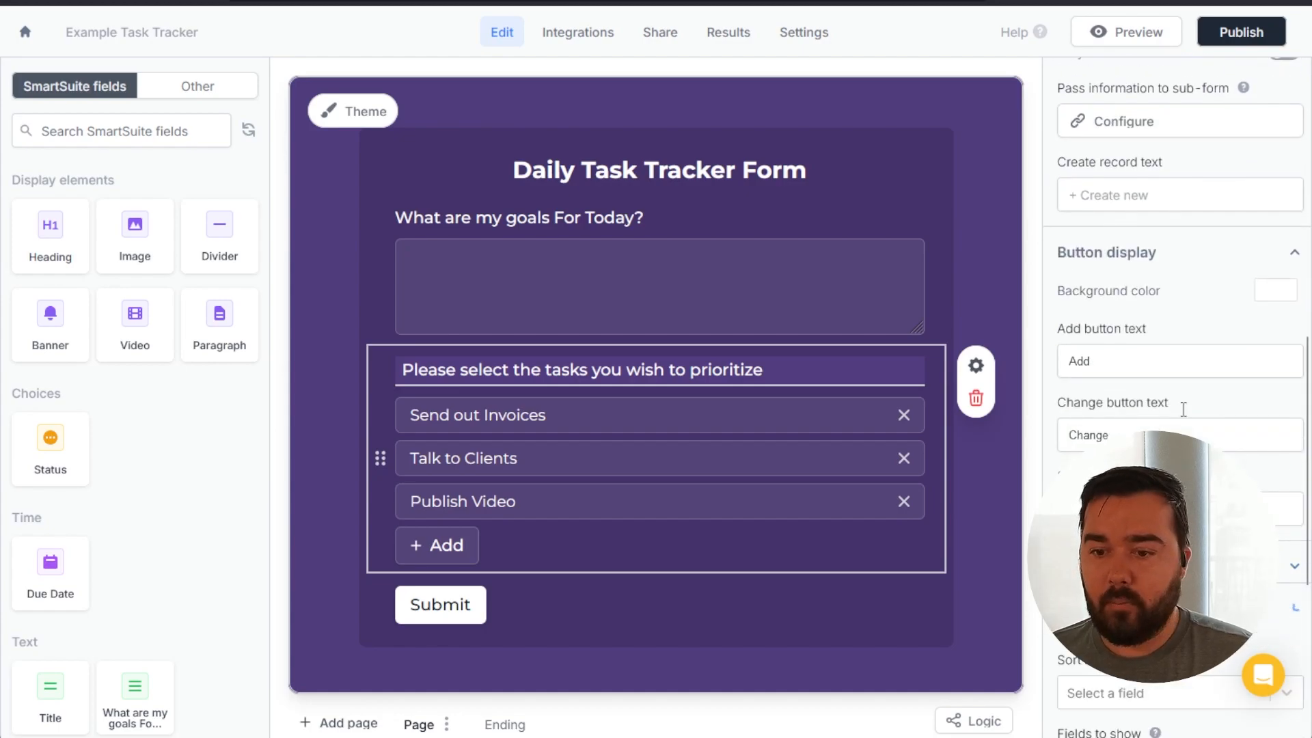
scroll(1183, 386, "down", 4)
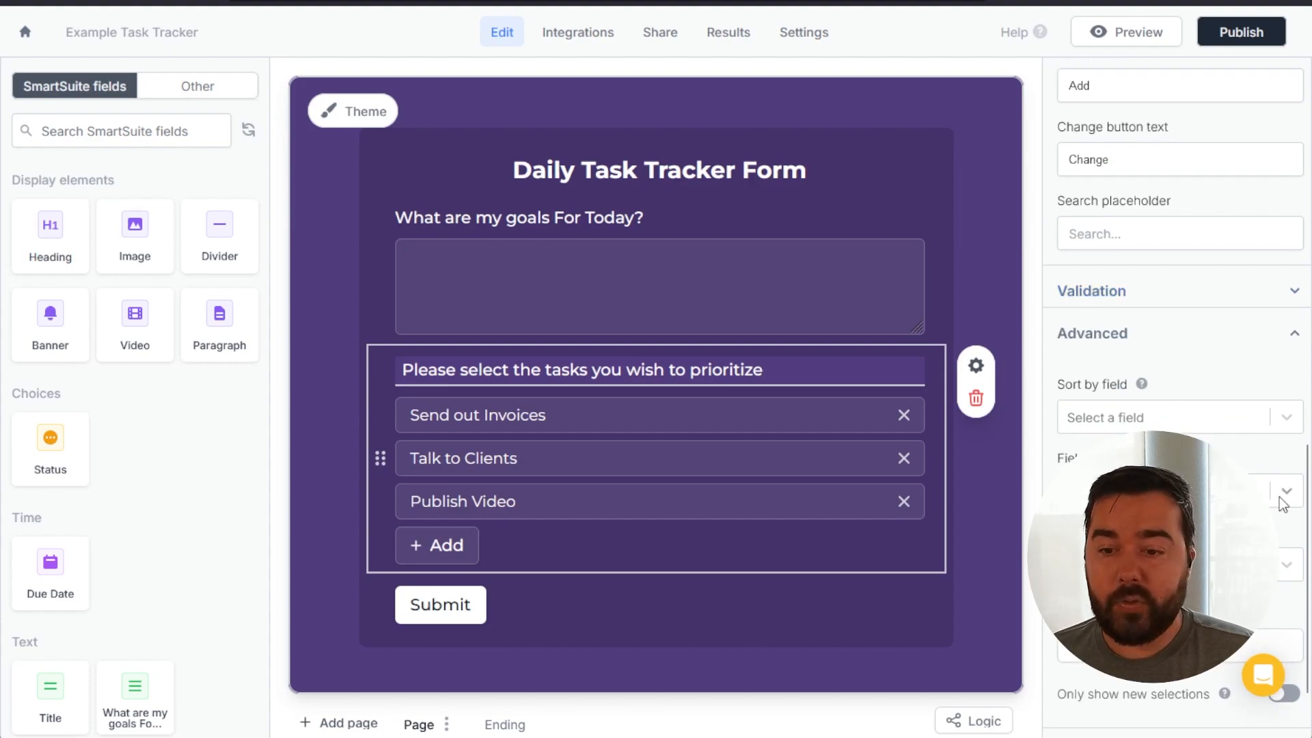
left_click(1282, 503)
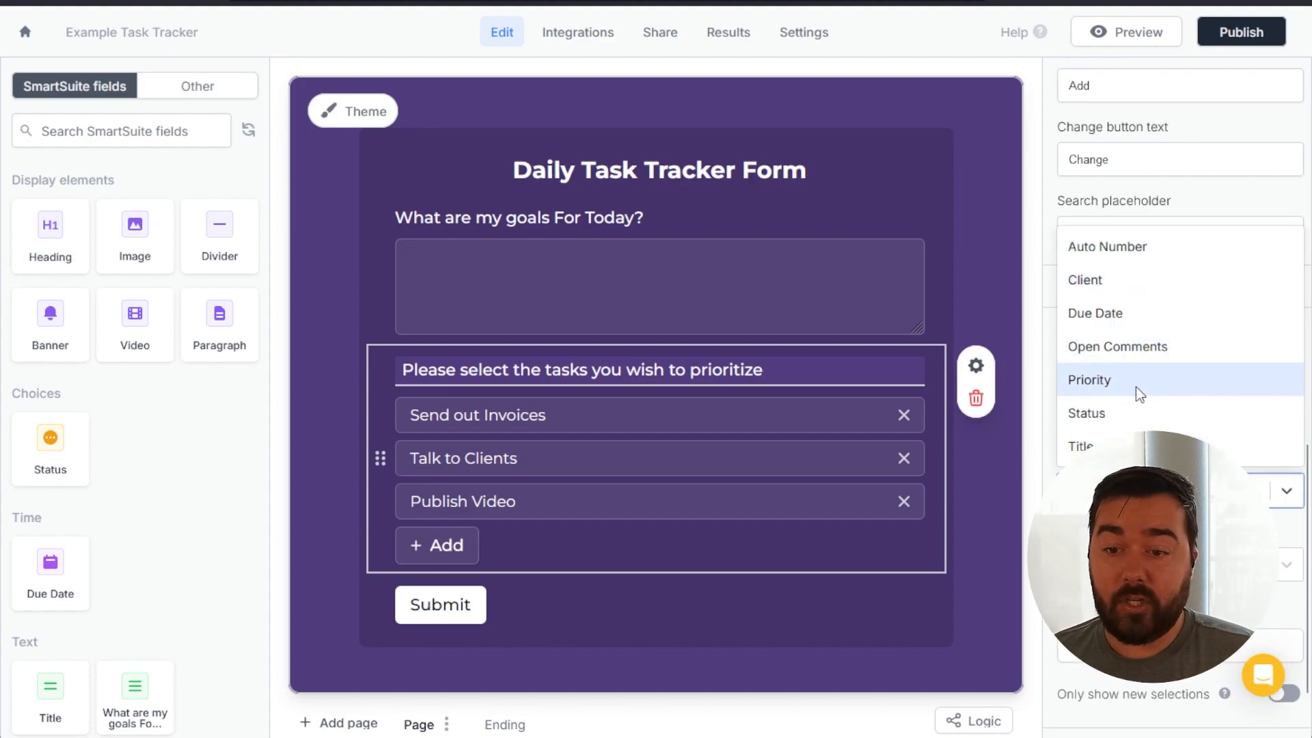
left_click(1134, 315)
left_click(1284, 489)
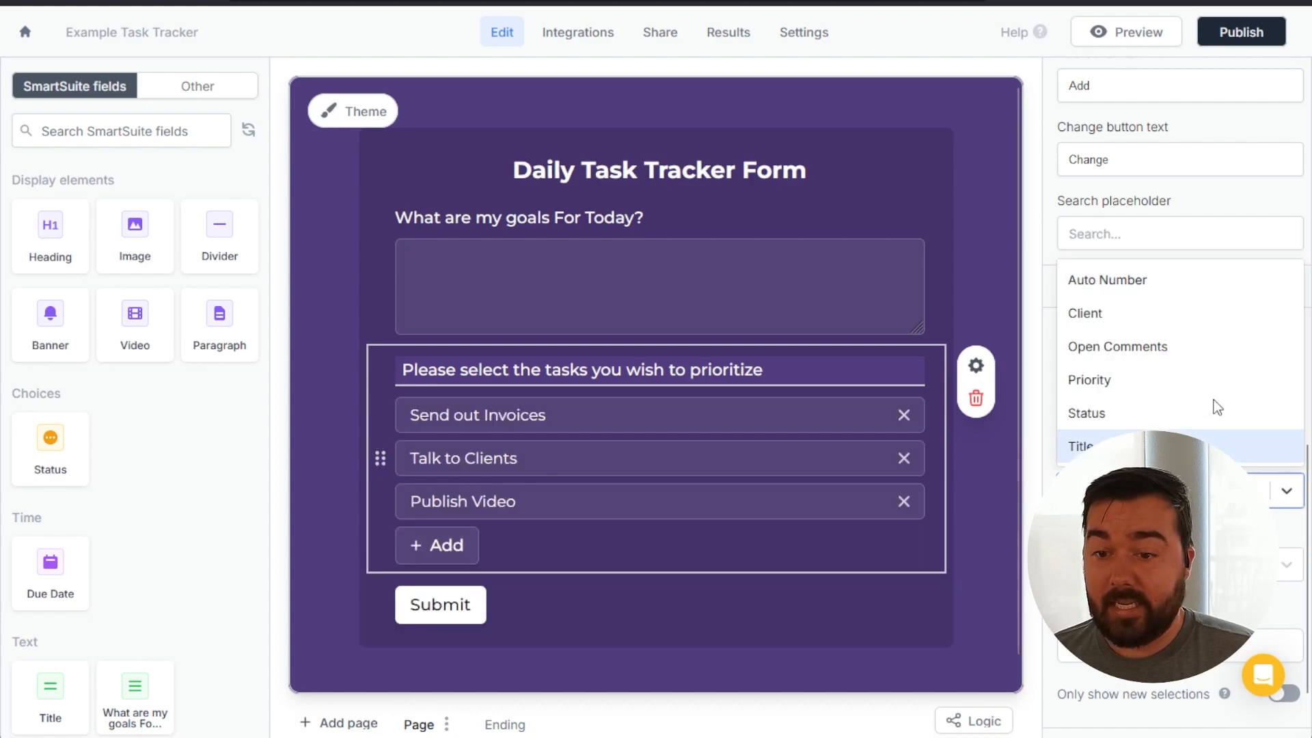
left_click(1137, 331)
left_click(1262, 479)
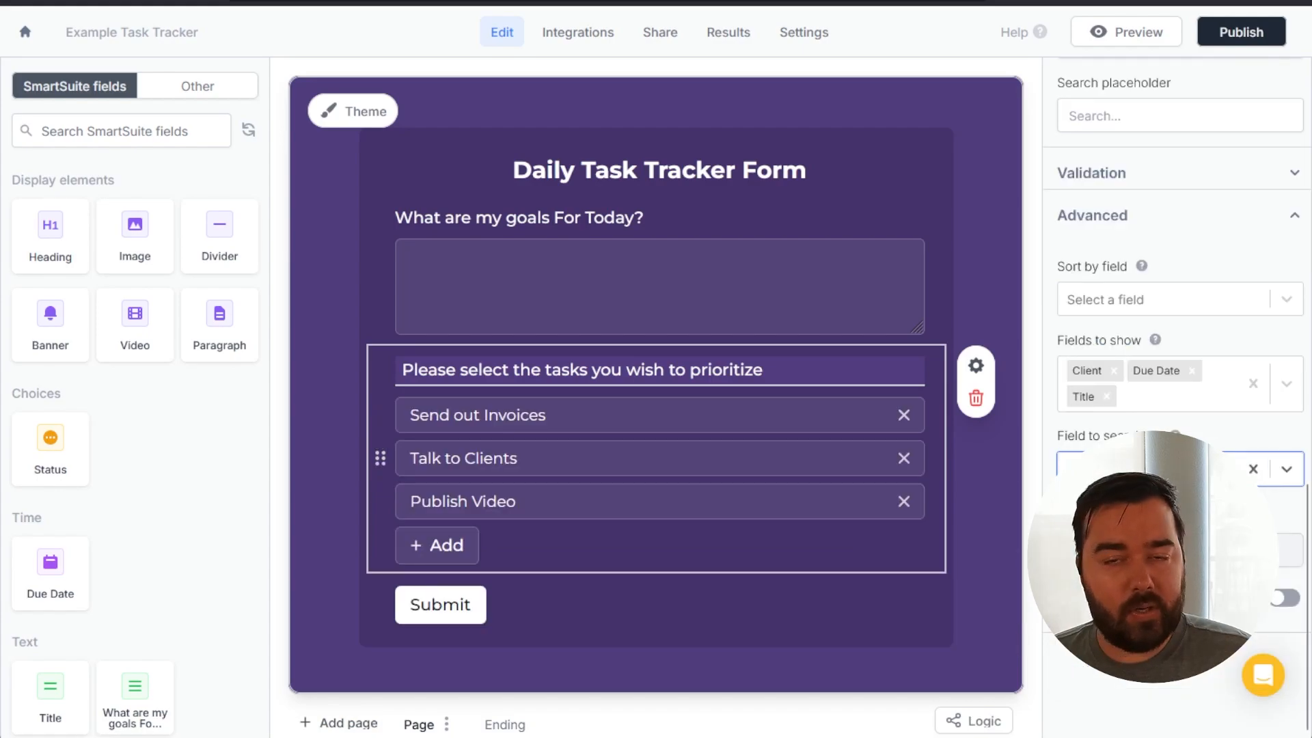
Add a record filter condition for the task picker on Status with the "does not equal" operator
left_click(1180, 550)
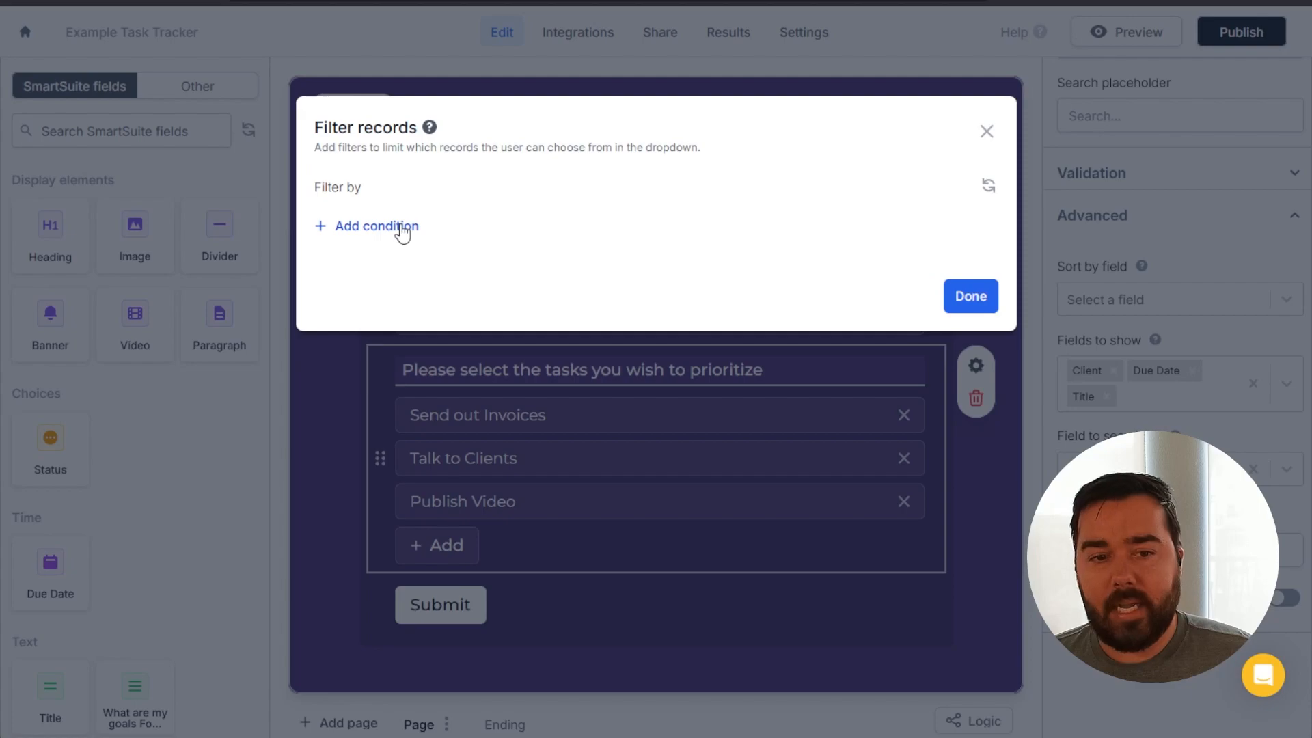
left_click(401, 231)
left_click(466, 223)
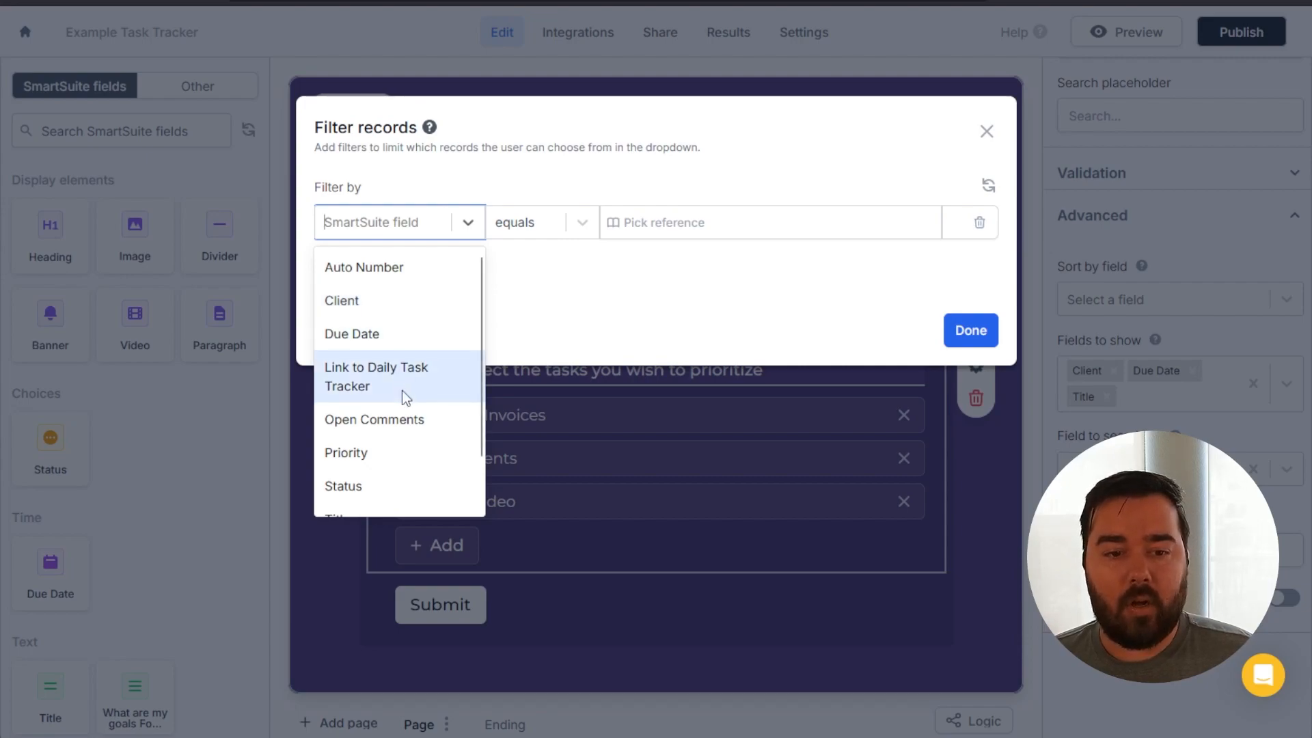
scroll(397, 406, "down", 1)
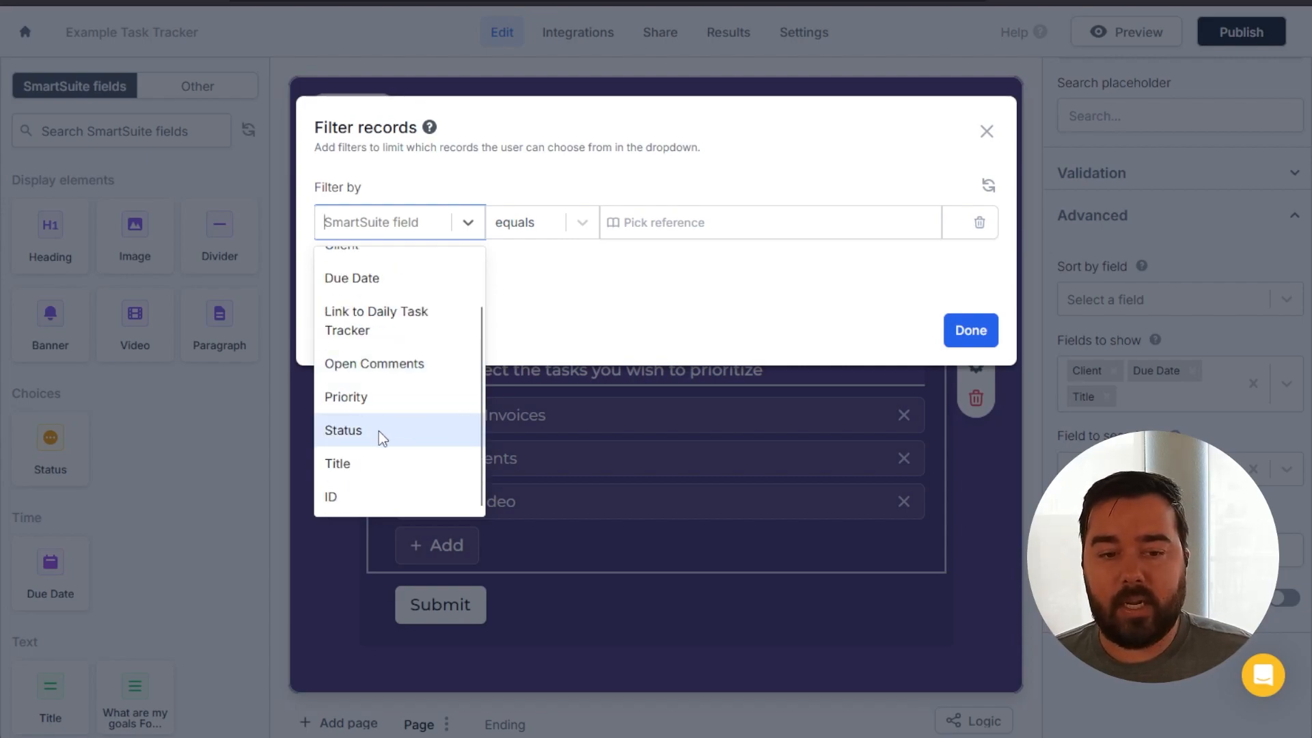
left_click(378, 430)
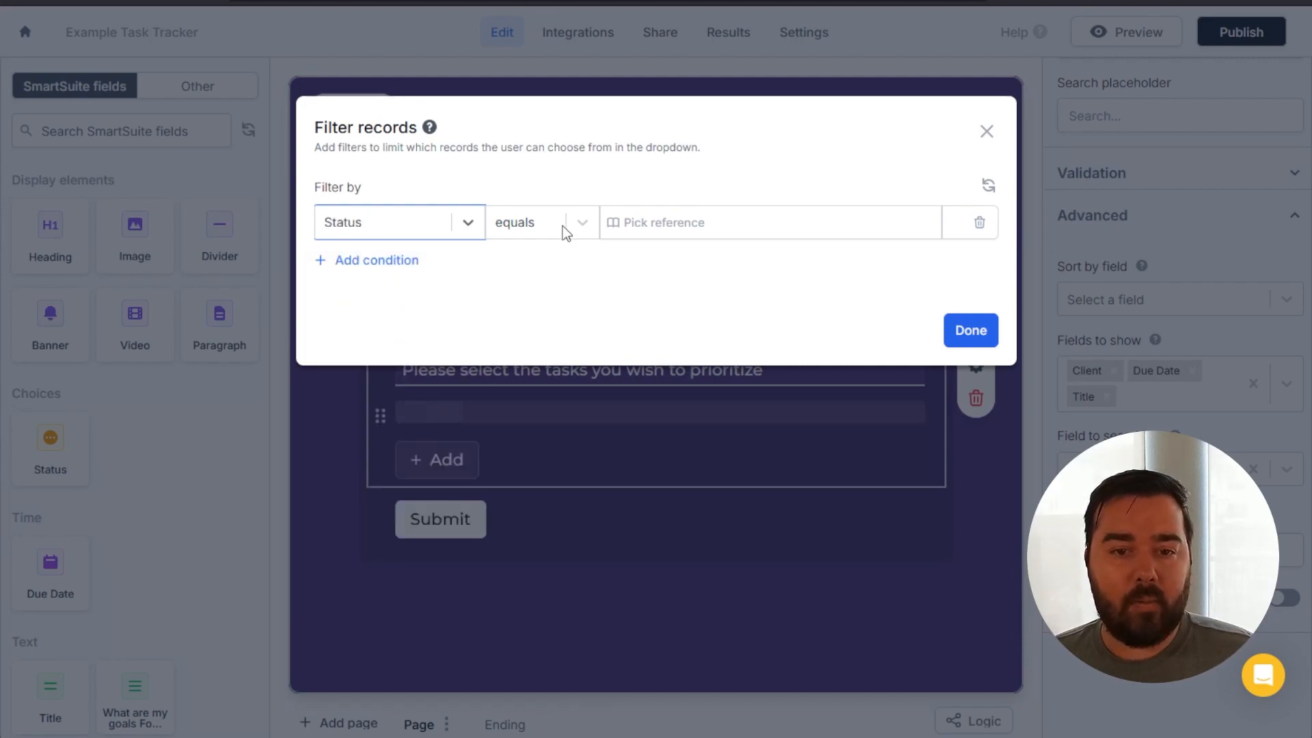
left_click(581, 222)
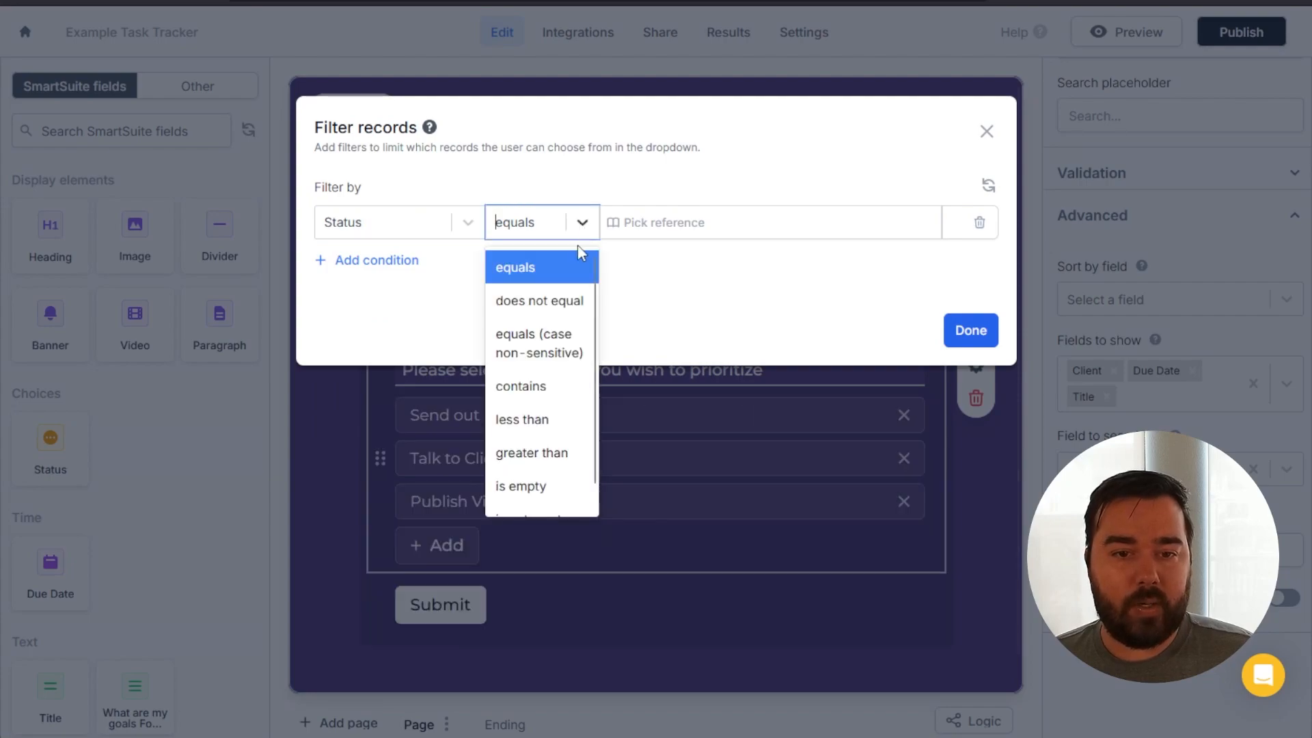
left_click(544, 300)
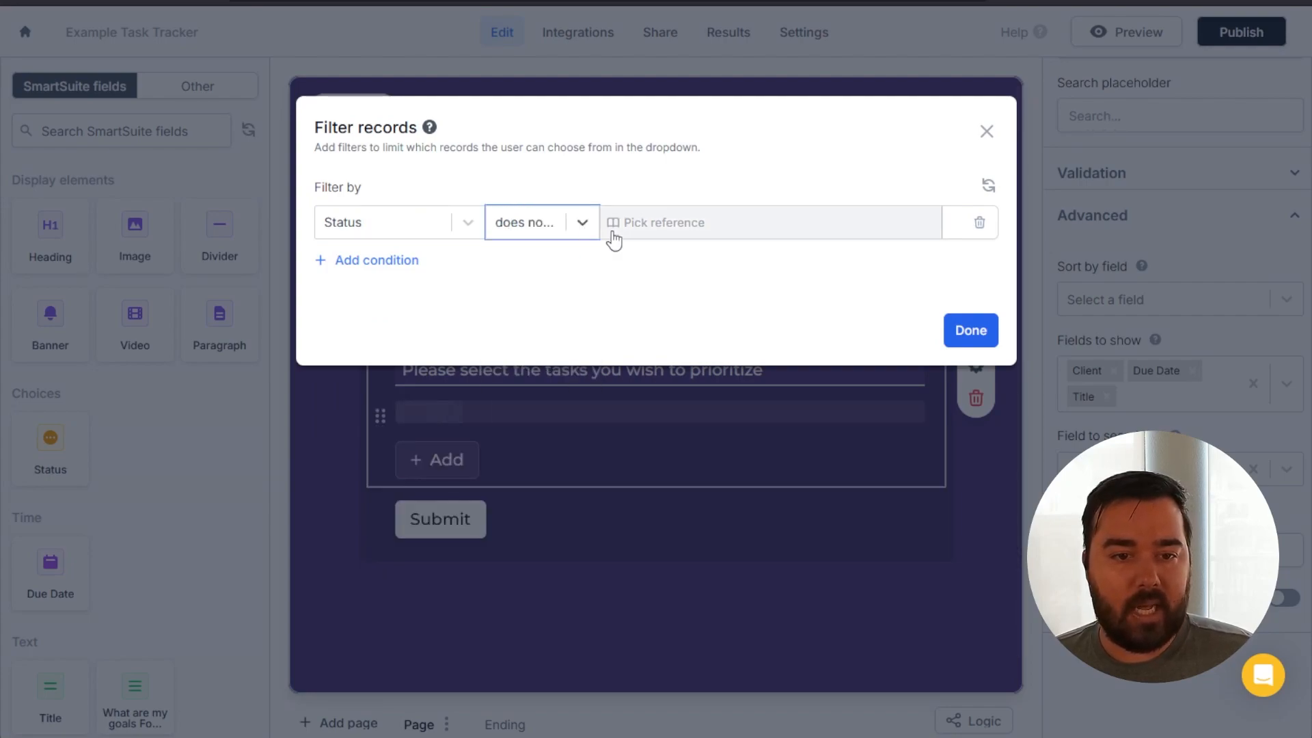
Set the Status condition's comparison to the static value Complete and apply the filter
left_click(656, 225)
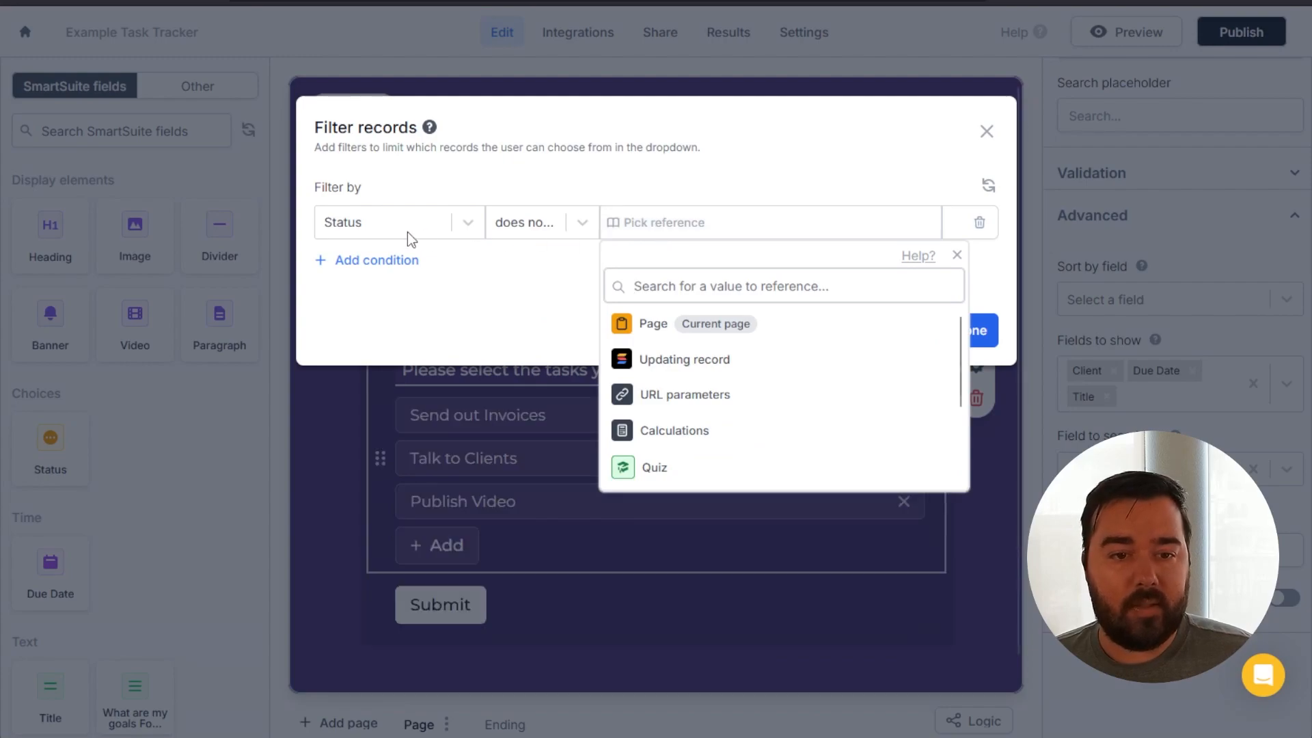
scroll(726, 383, "down", 2)
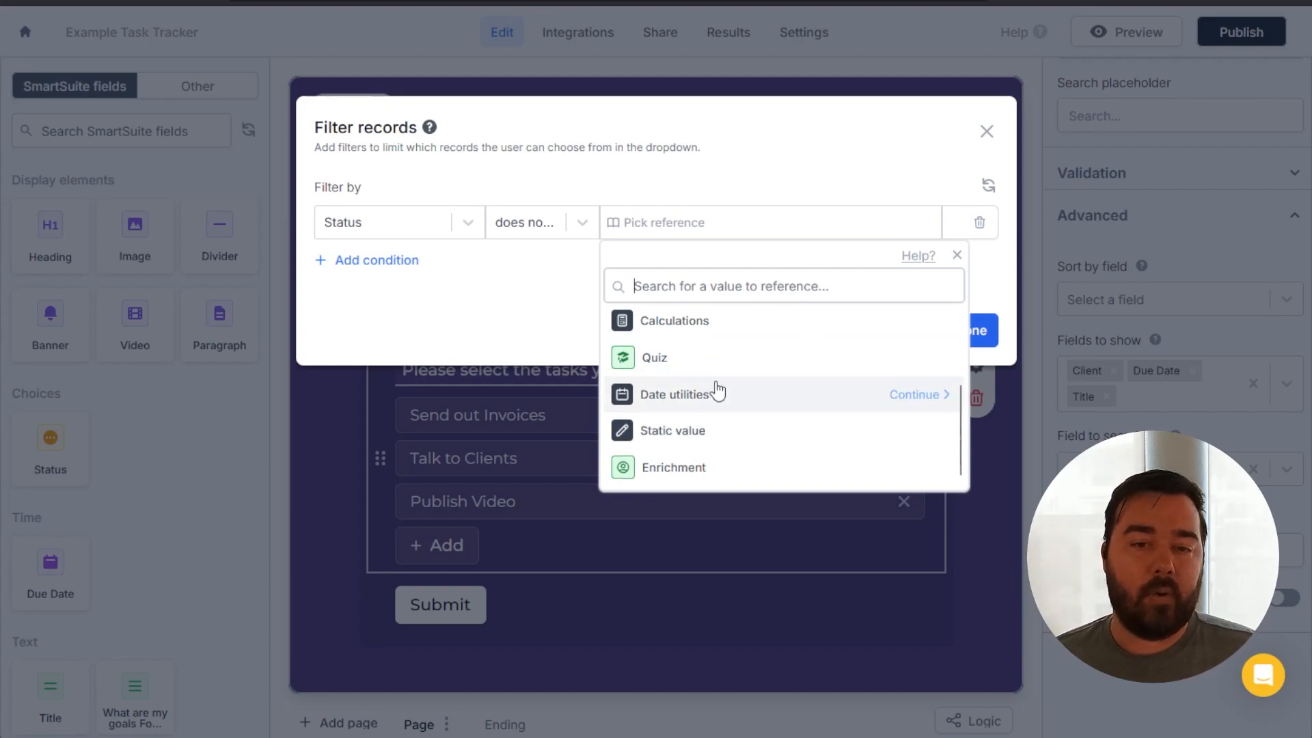
scroll(712, 386, "up", 2)
scroll(714, 375, "up", 1)
scroll(714, 376, "down", 2)
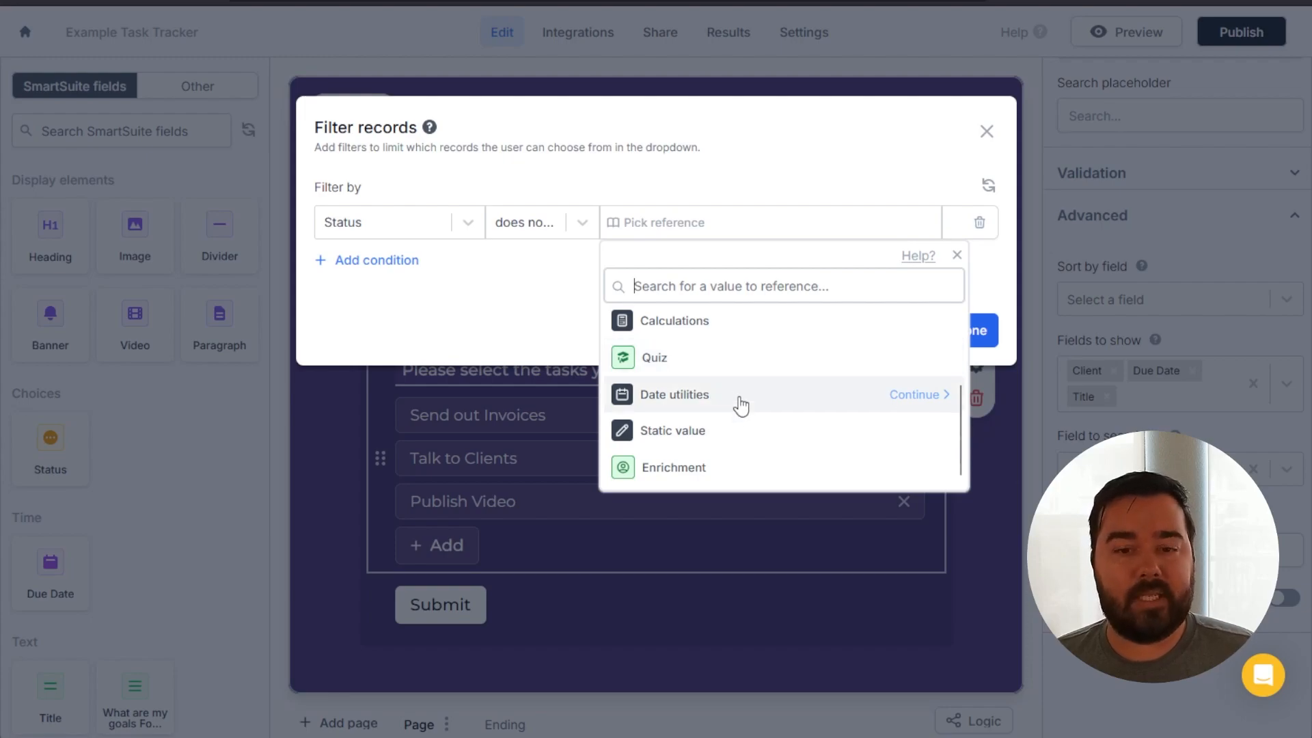
left_click(932, 431)
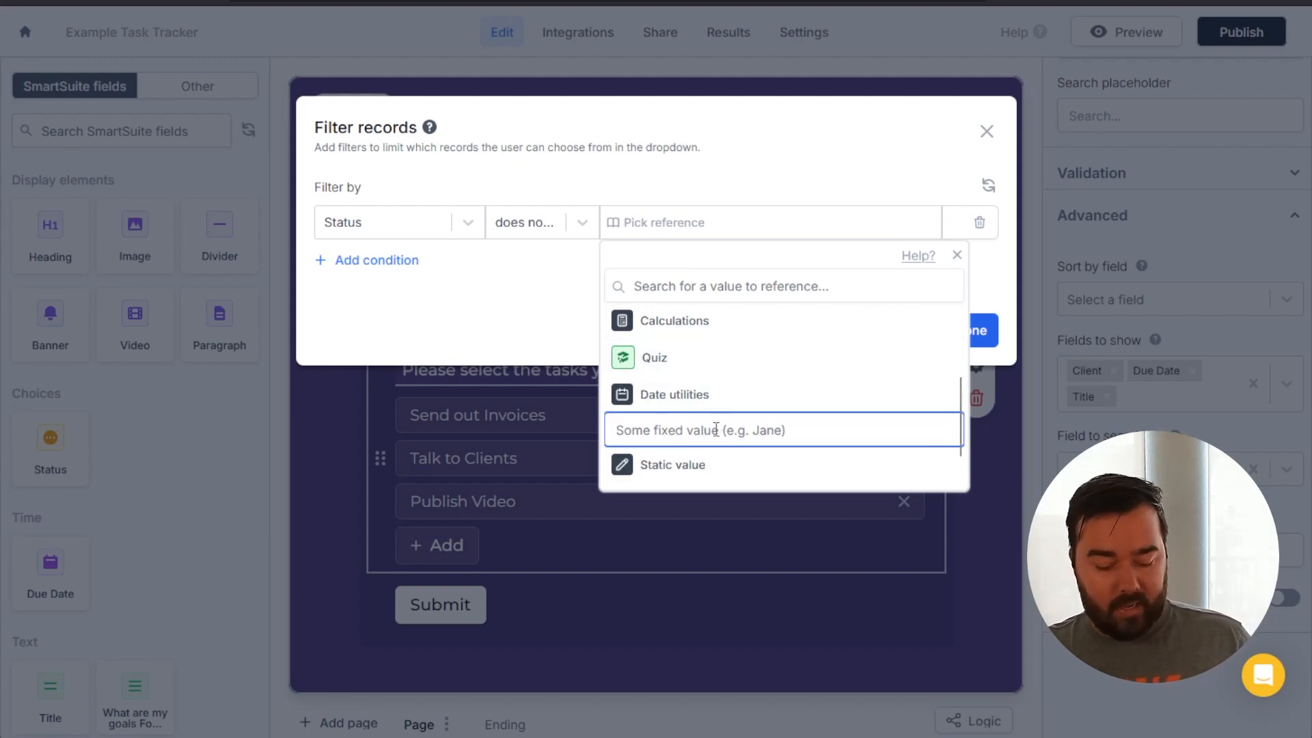
type("Complete")
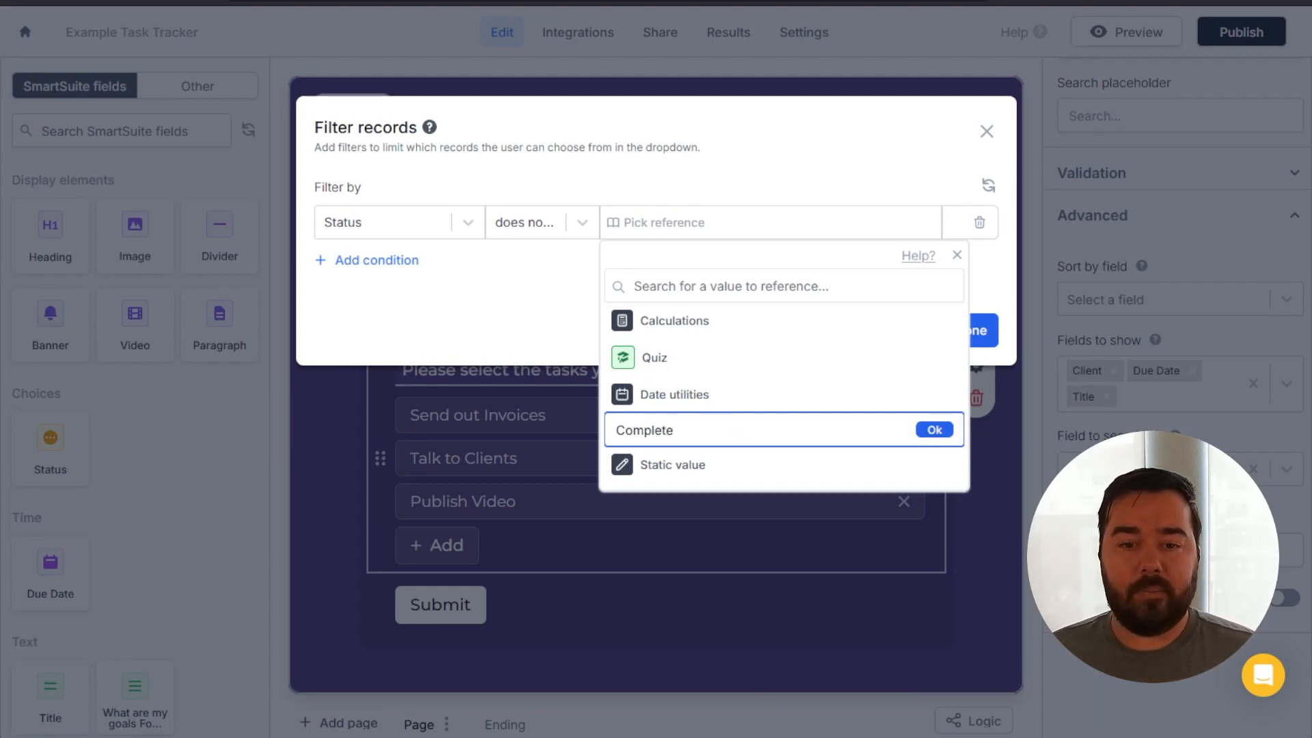
left_click(934, 429)
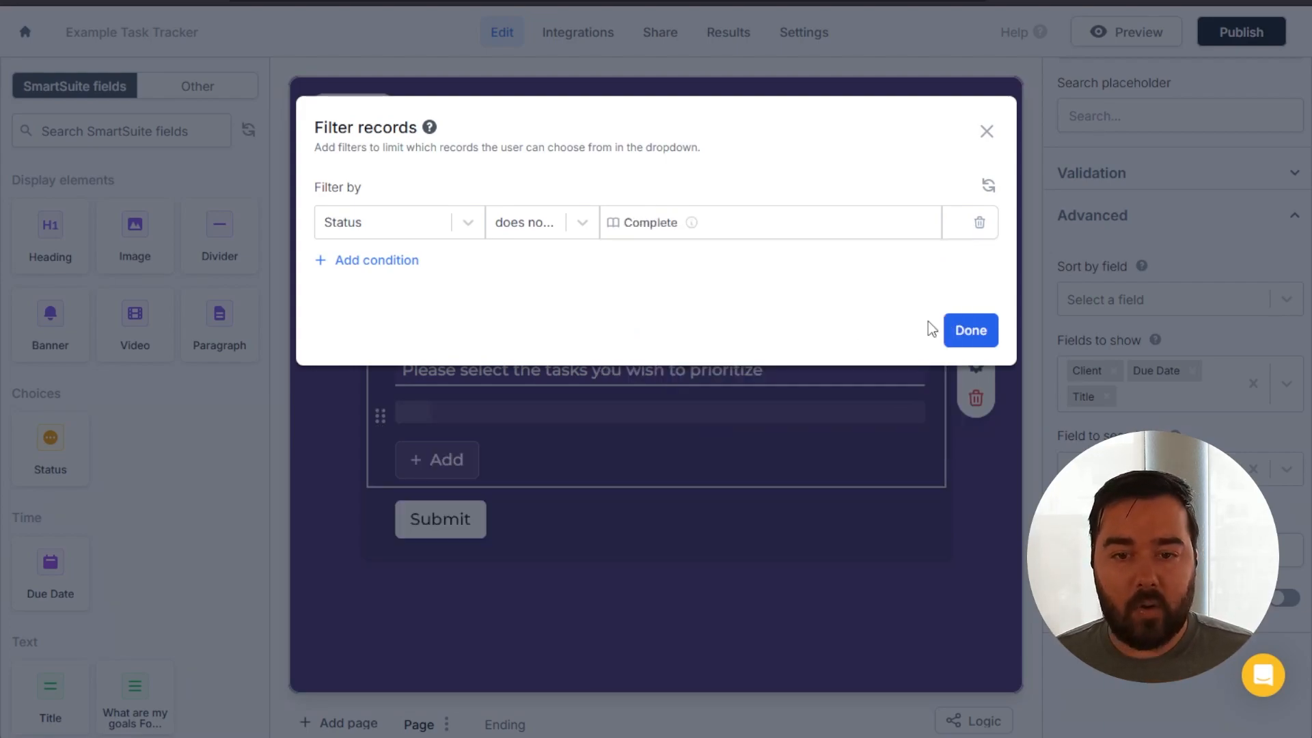
left_click(975, 331)
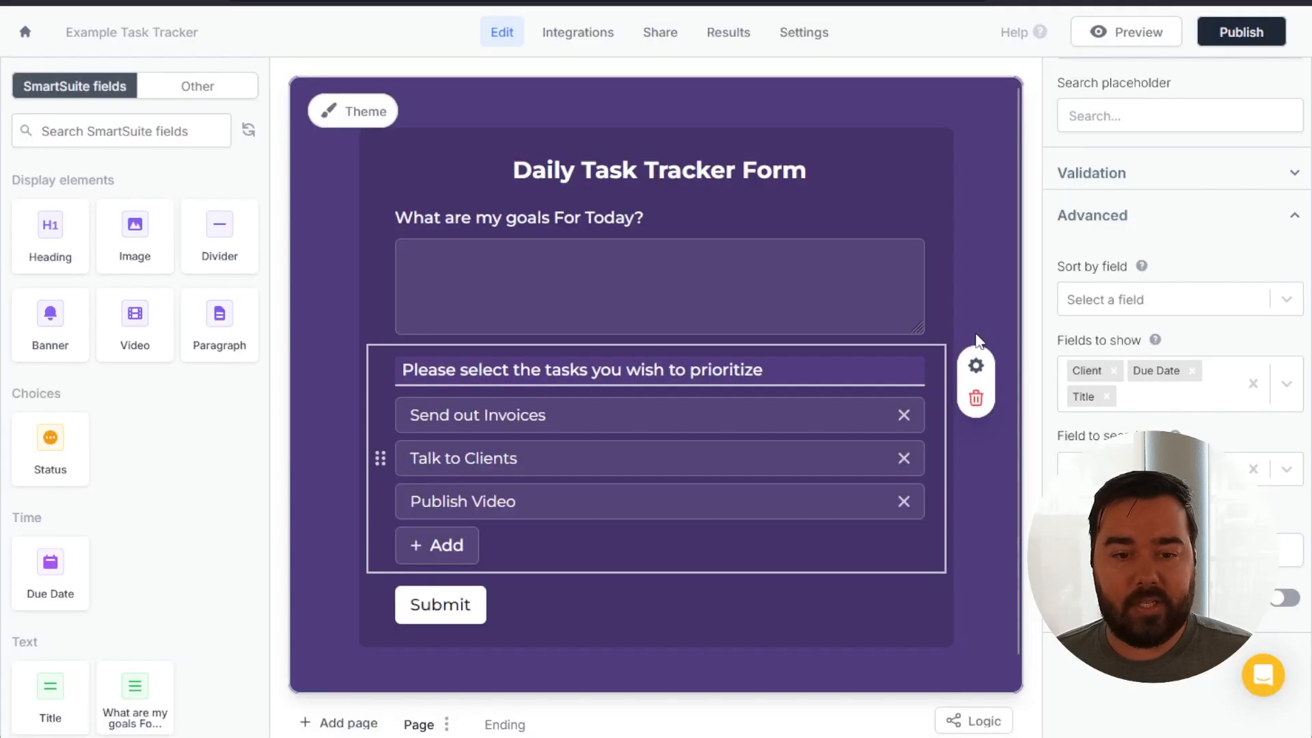
Remove Publish Video, Talk to Clients and Send out Invoices from the picker and open its list of available tasks
left_click(904, 501)
left_click(903, 457)
left_click(904, 415)
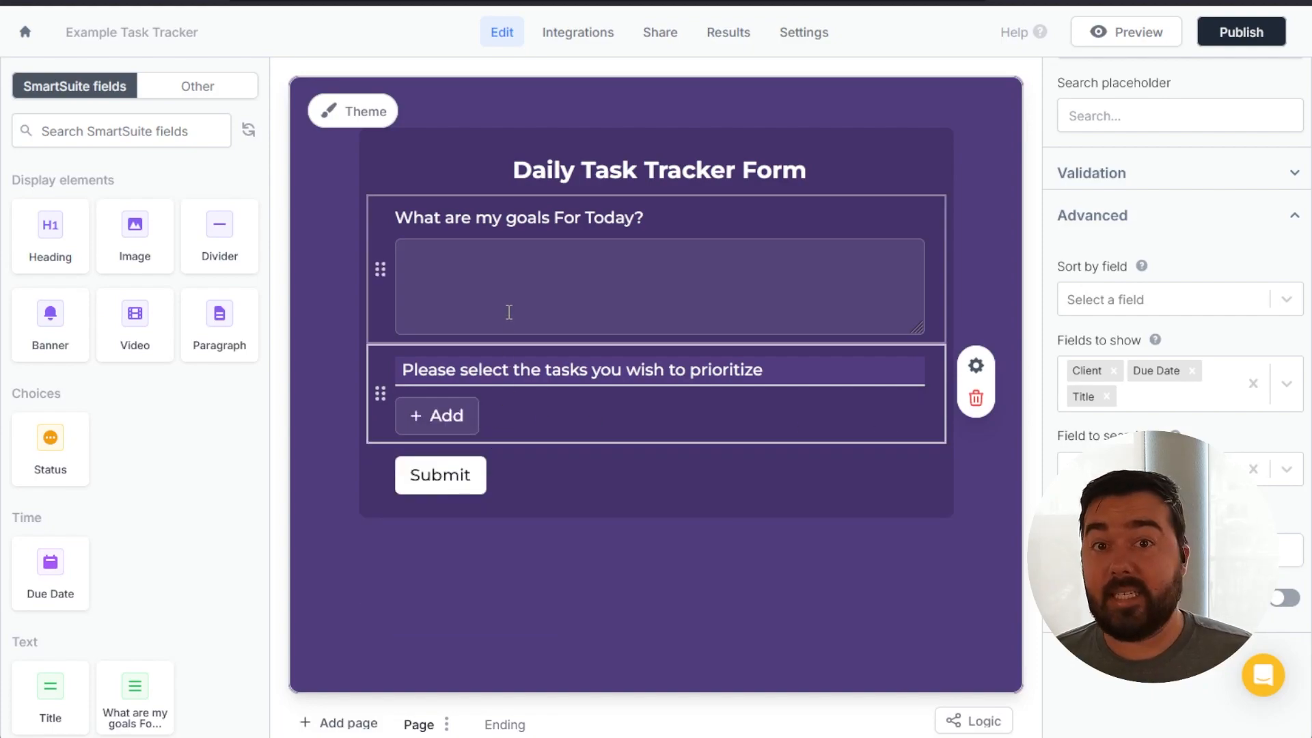
left_click(429, 414)
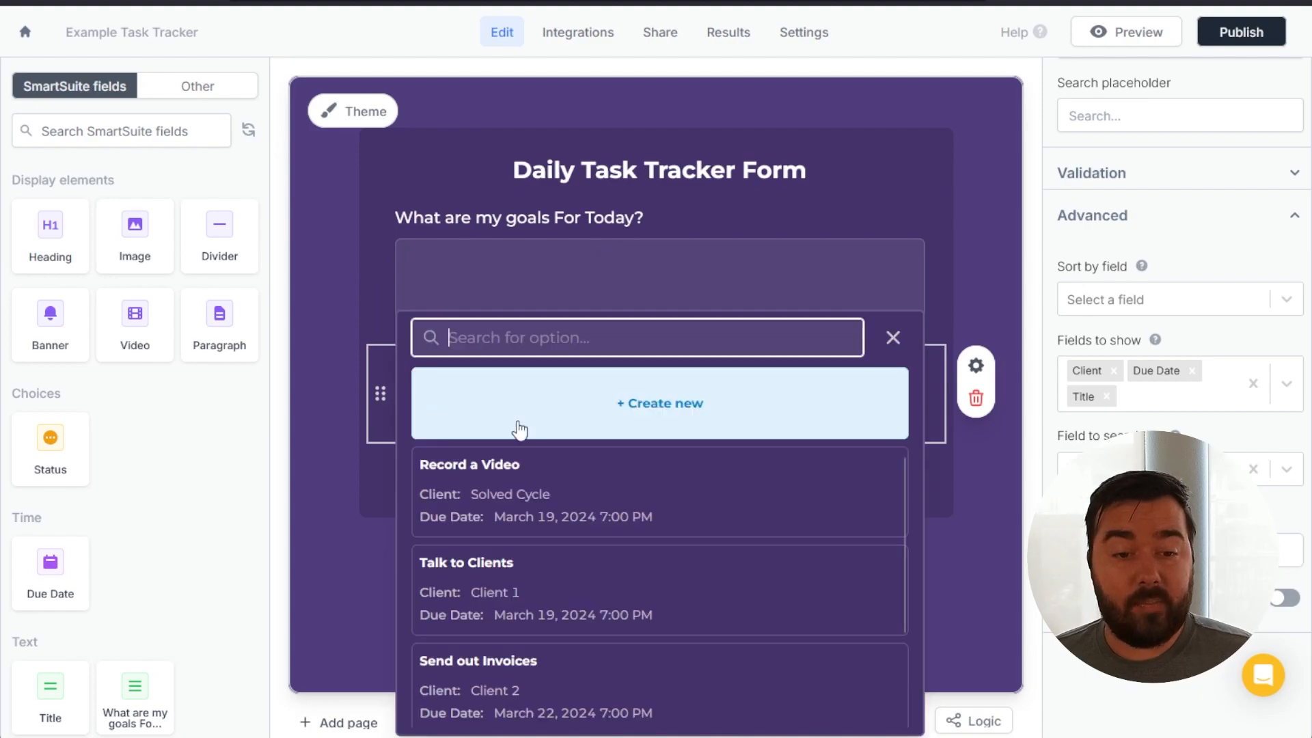
Switch to SmartSuite and set the Record a Video task's Status to Complete in the Project Example table
scroll(618, 491, "down", 2)
scroll(620, 512, "up", 2)
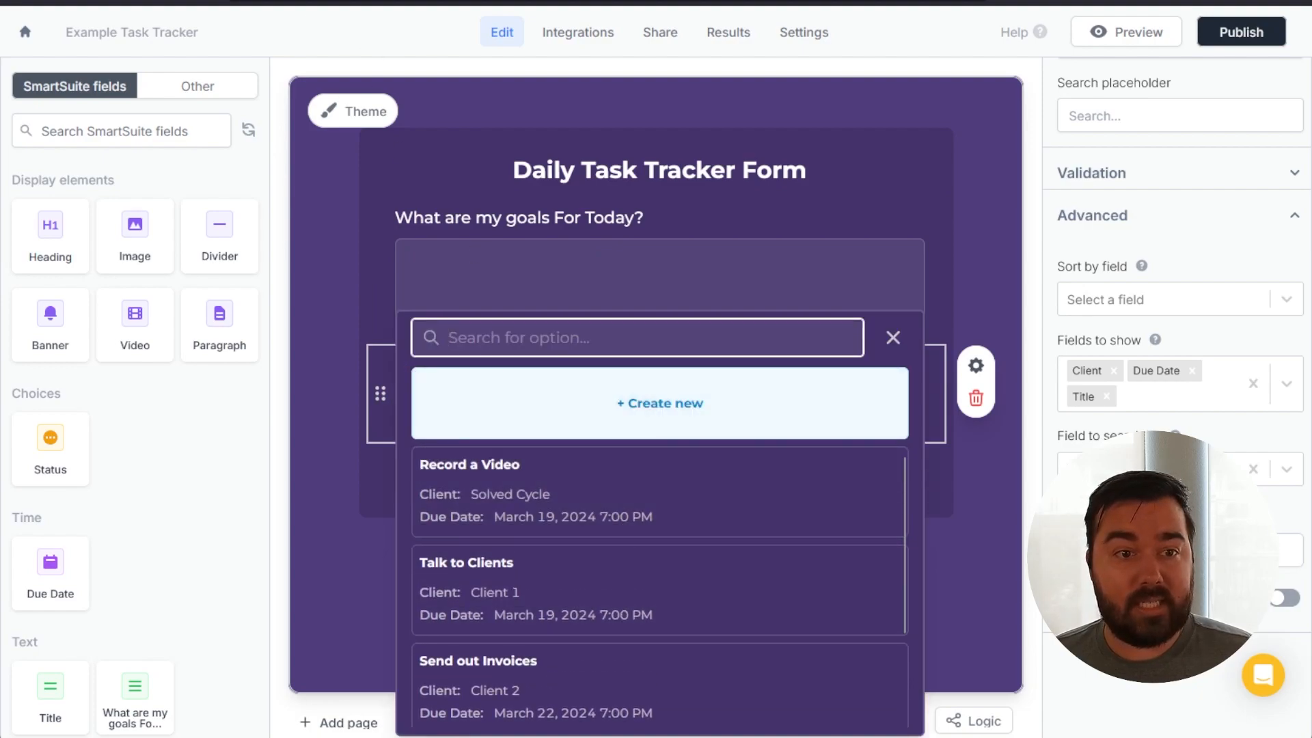
left_click(994, 158)
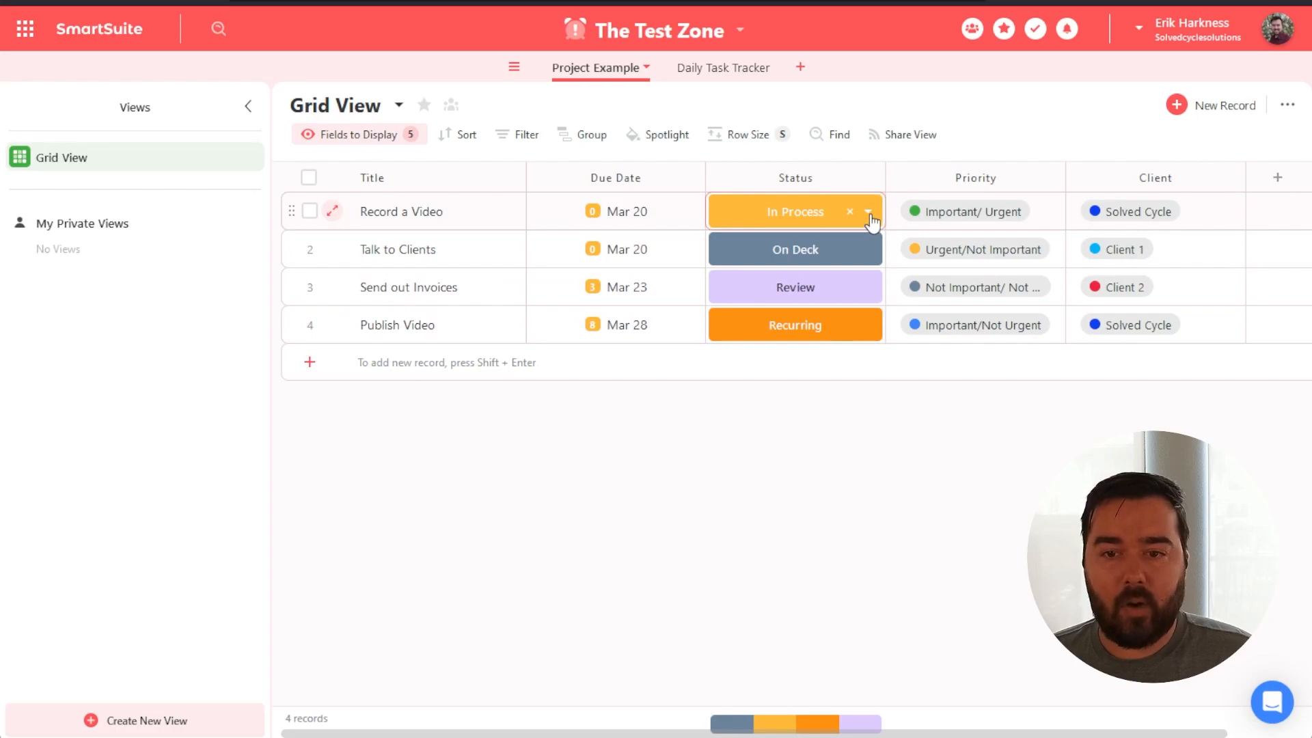
left_click(868, 213)
left_click(837, 405)
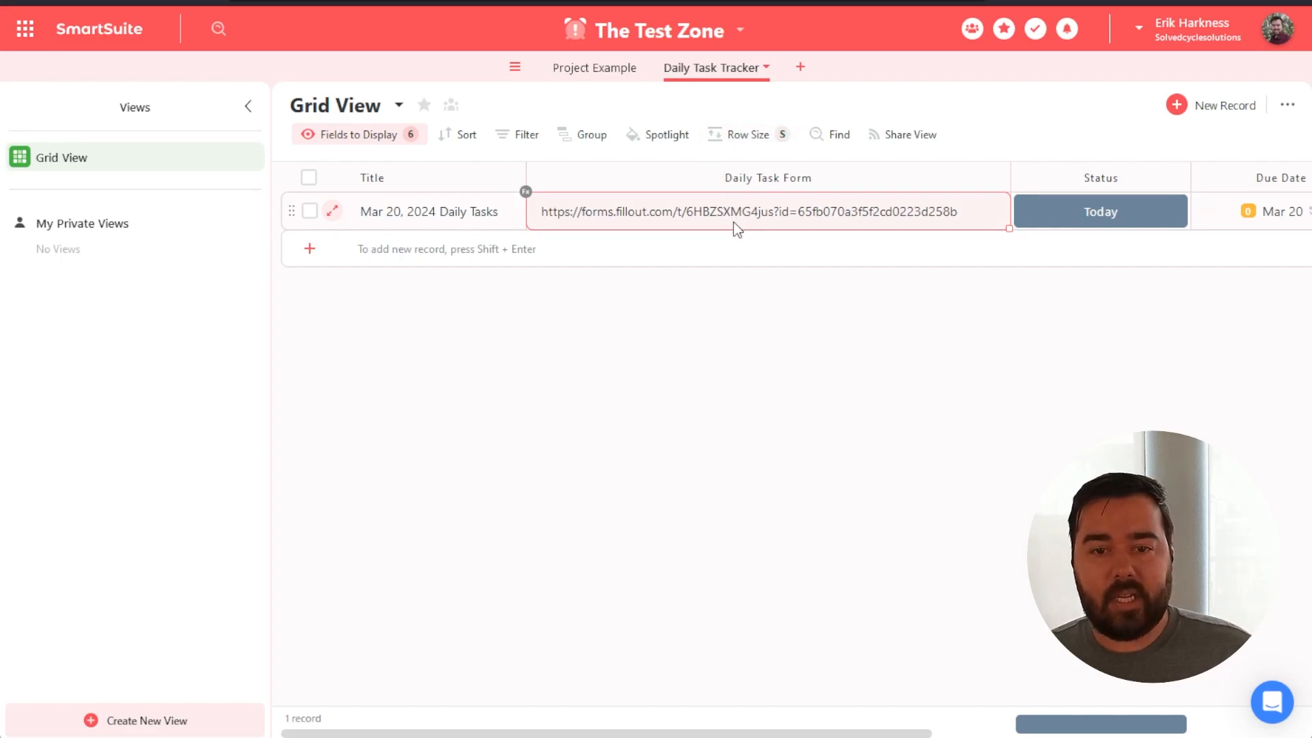
Copy the Daily Task Form link of the Mar 20, 2024 Daily Tasks record and open it in a new browser tab
key("ctrl+c")
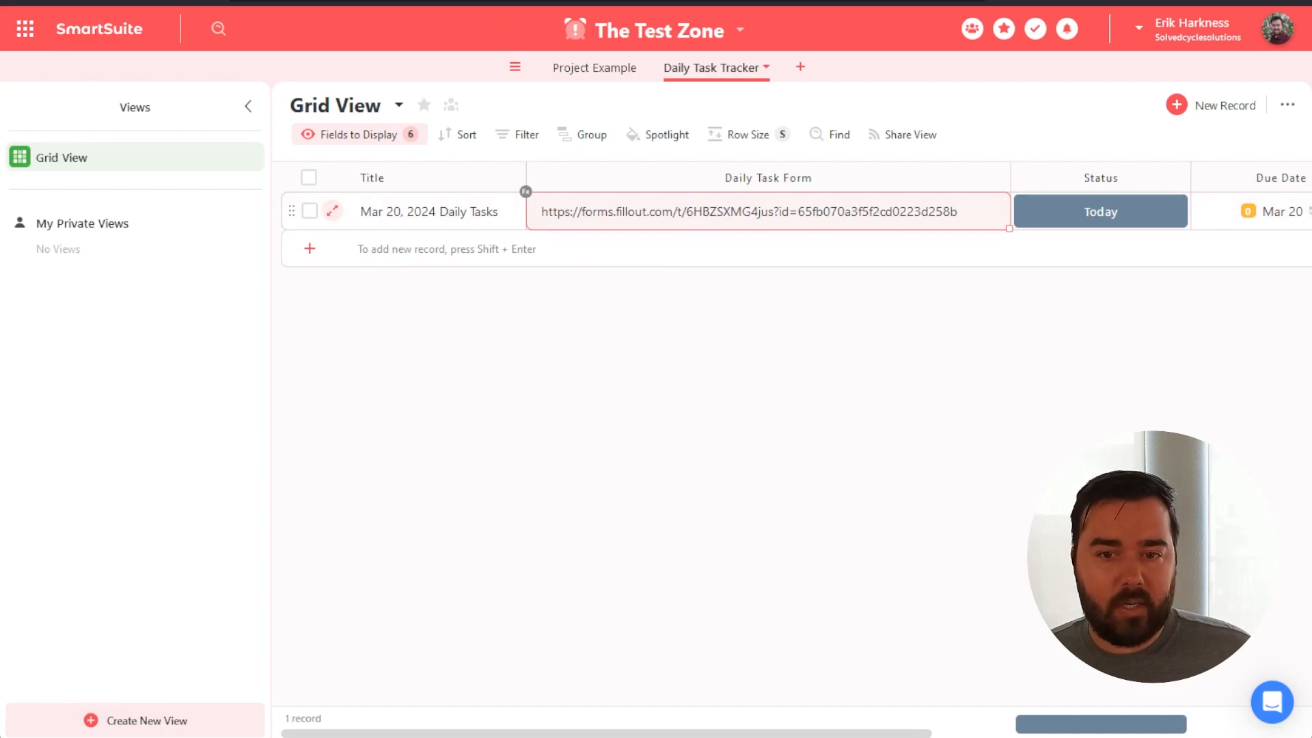
key("ctrl+t")
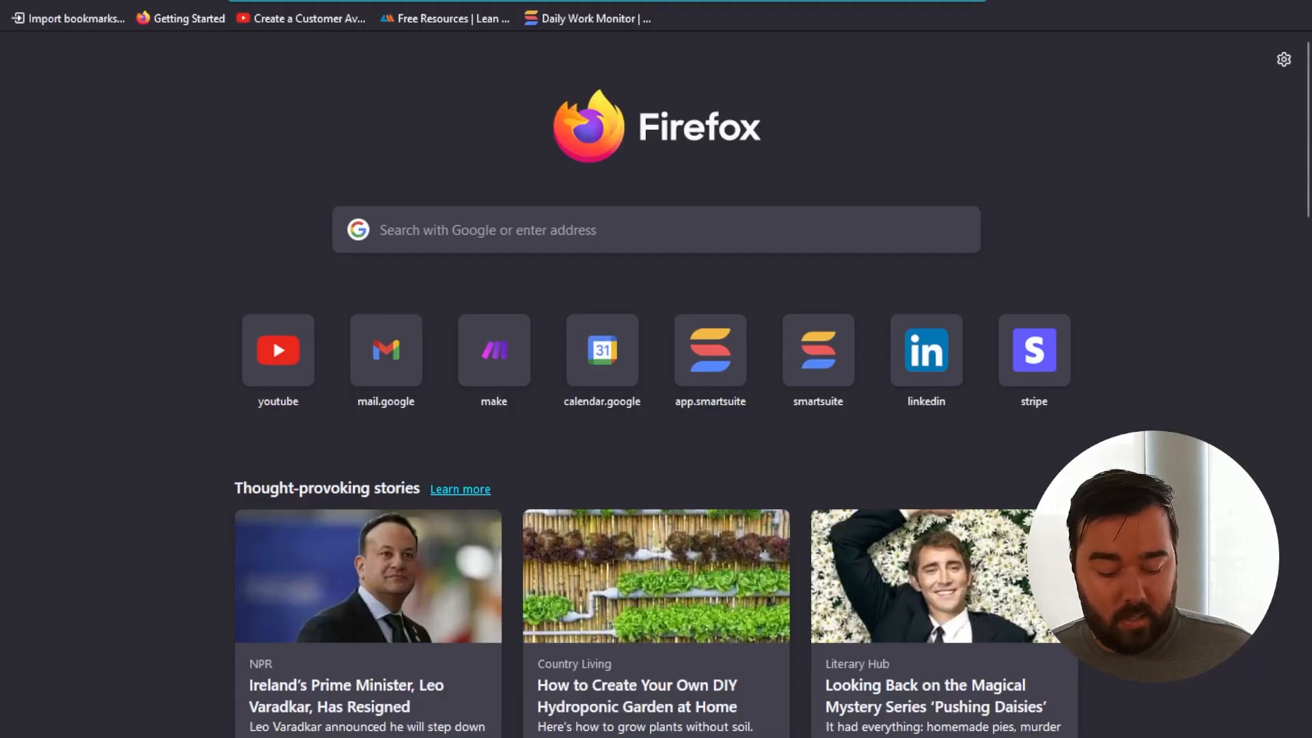
key("ctrl+v")
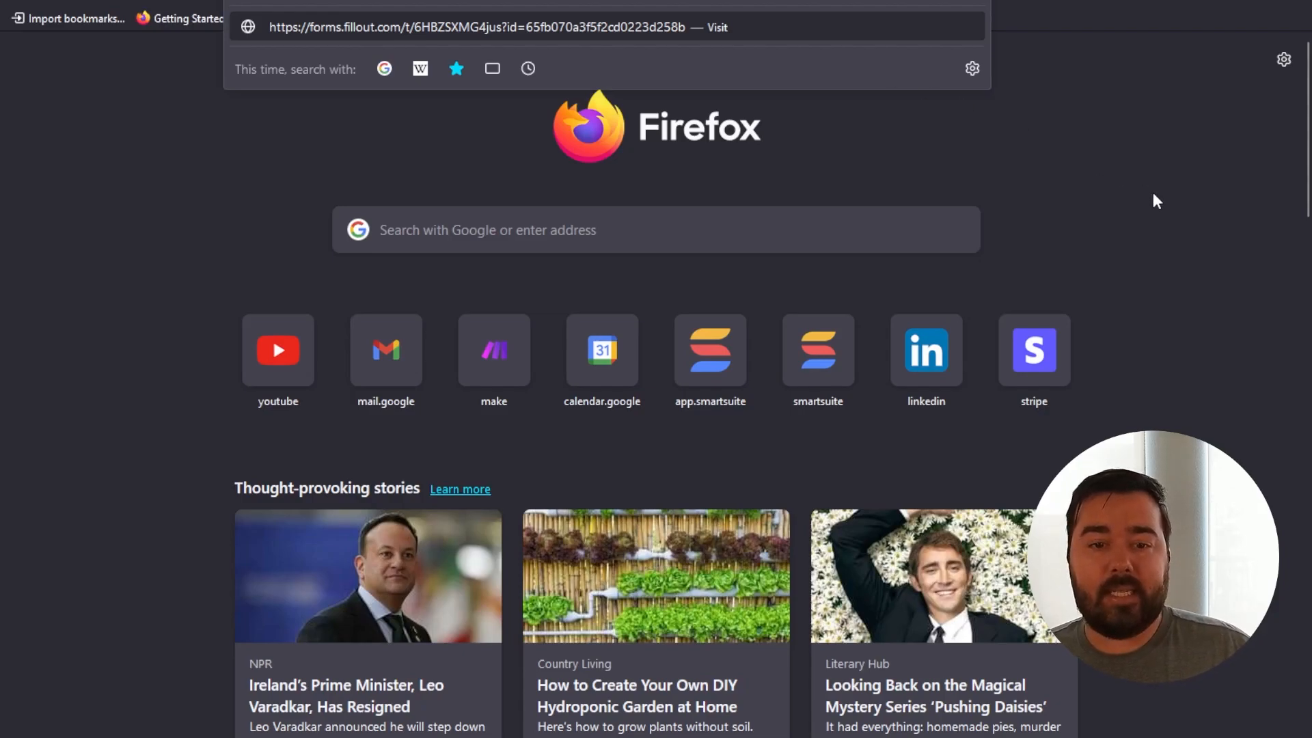
key("Return")
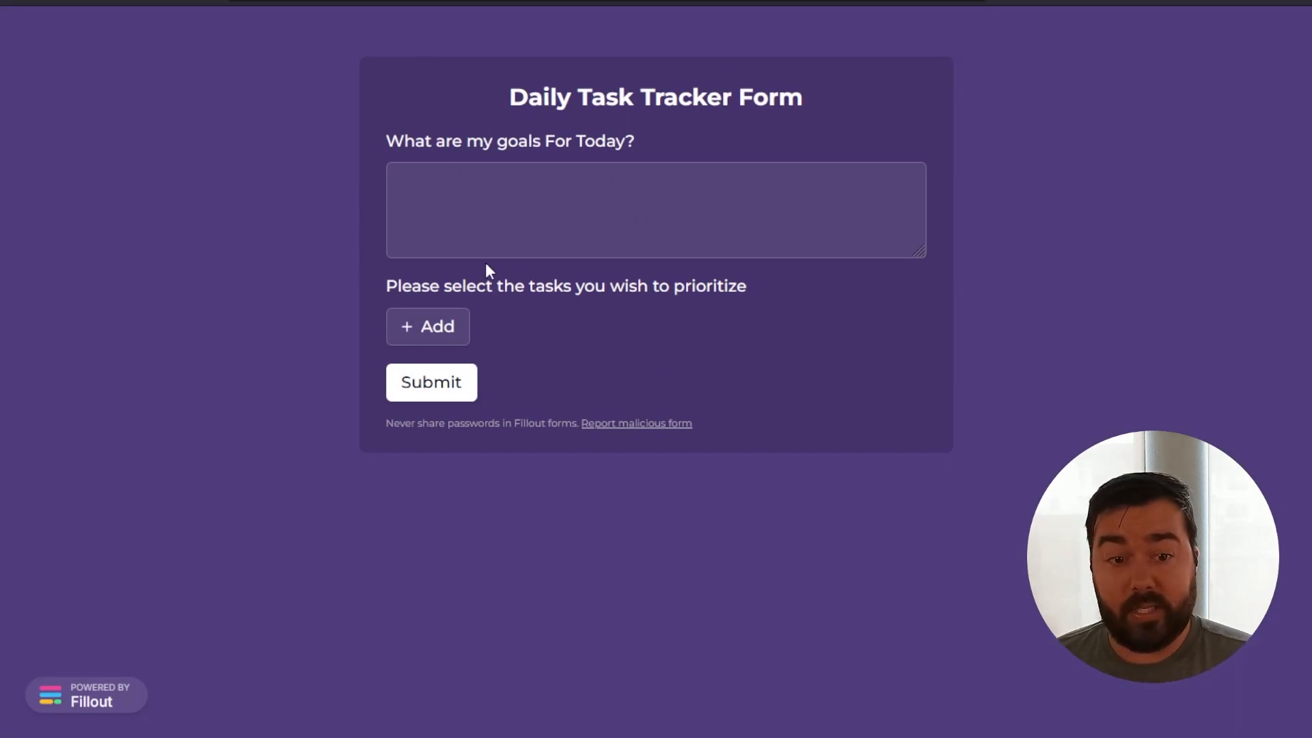
Enter the goals "1) Kick Ass" and "2) Take Names", and compare the selectable tasks with the Project Example table
left_click(490, 181)
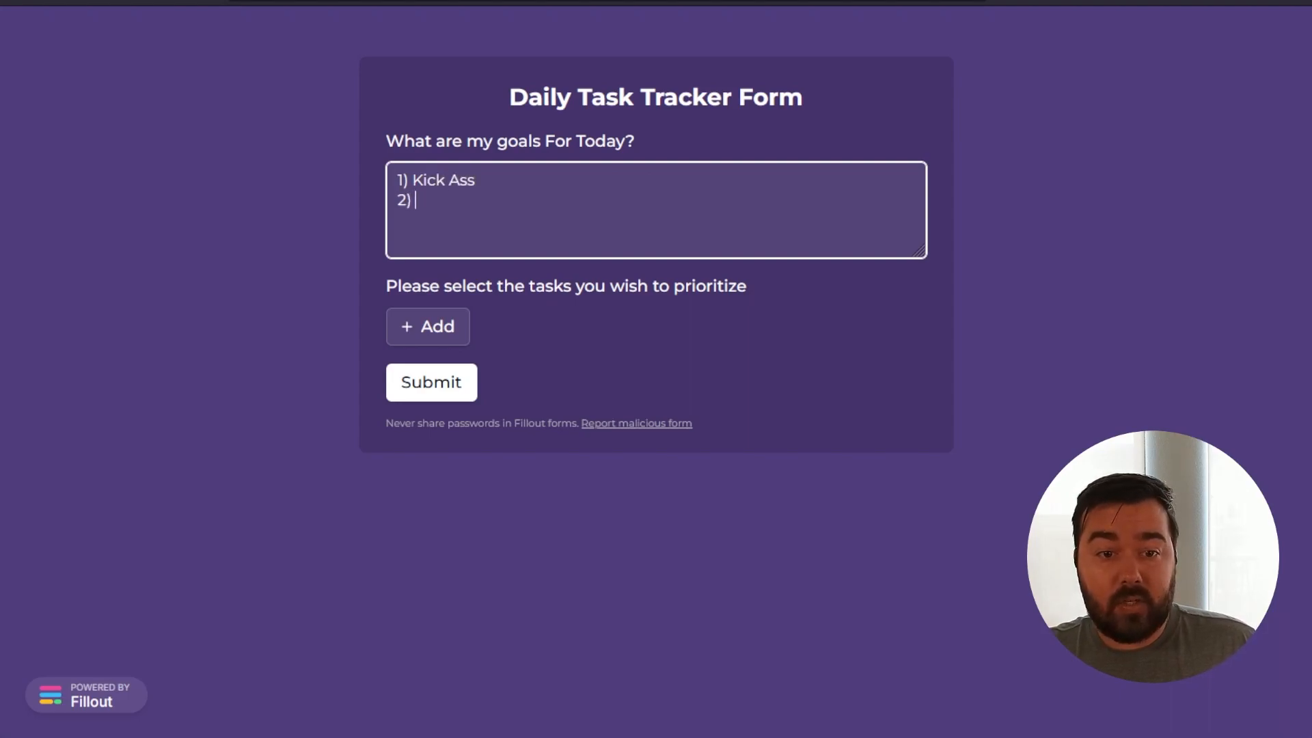
type("Take Names")
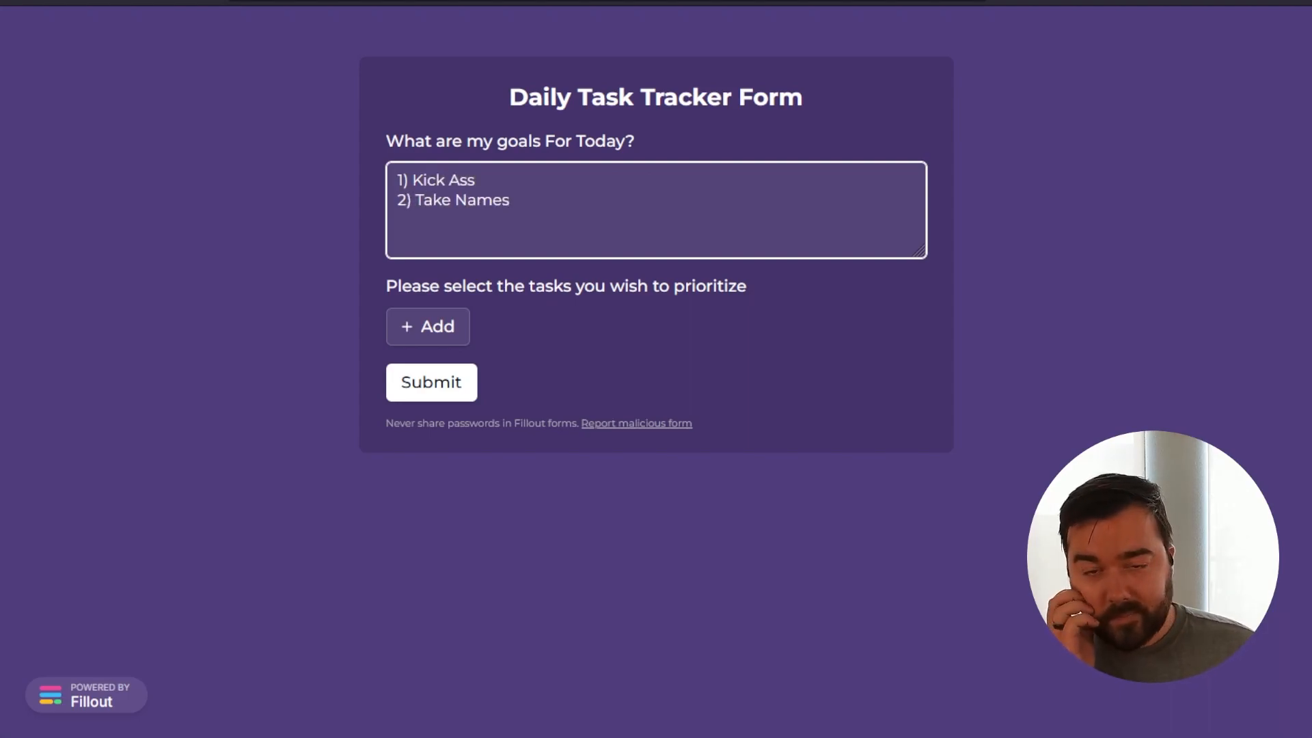
left_click(418, 334)
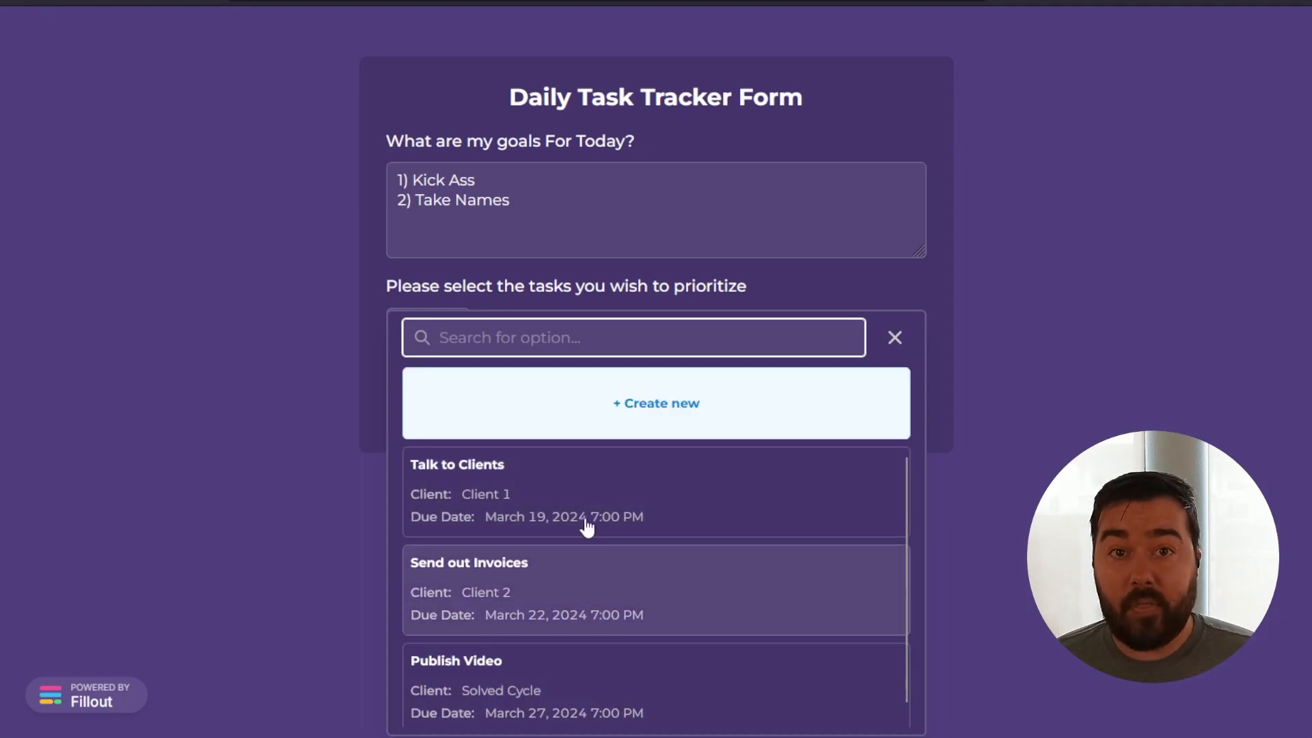
scroll(588, 546, "down", 1)
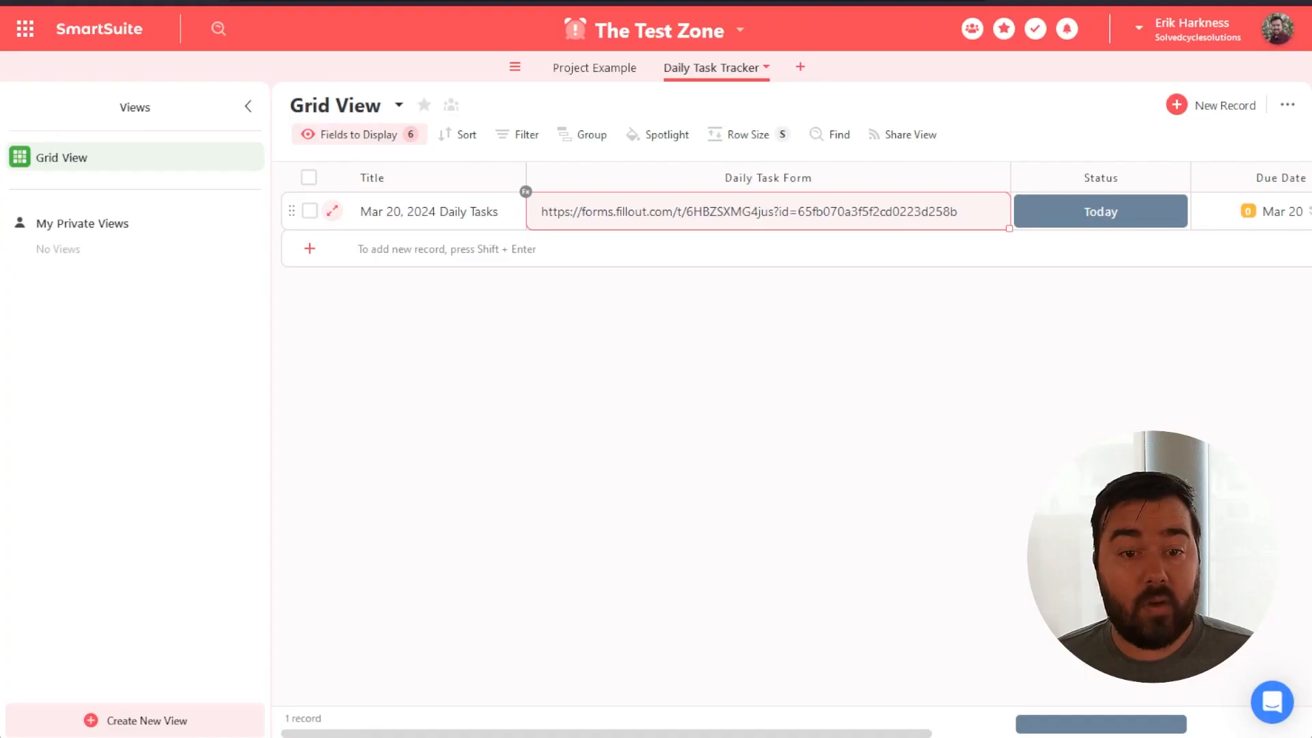
left_click(596, 67)
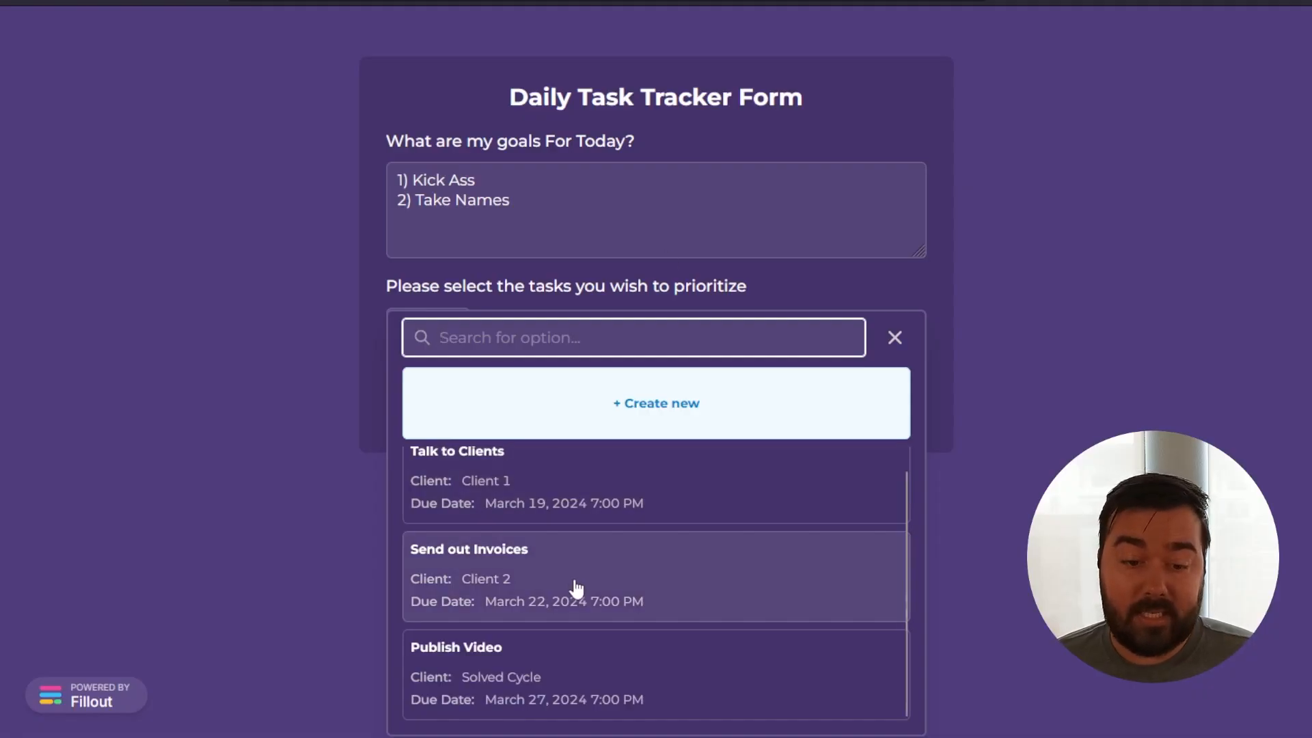
Add Publish Video and Send out Invoices as the tasks to prioritize and submit the form
left_click(609, 674)
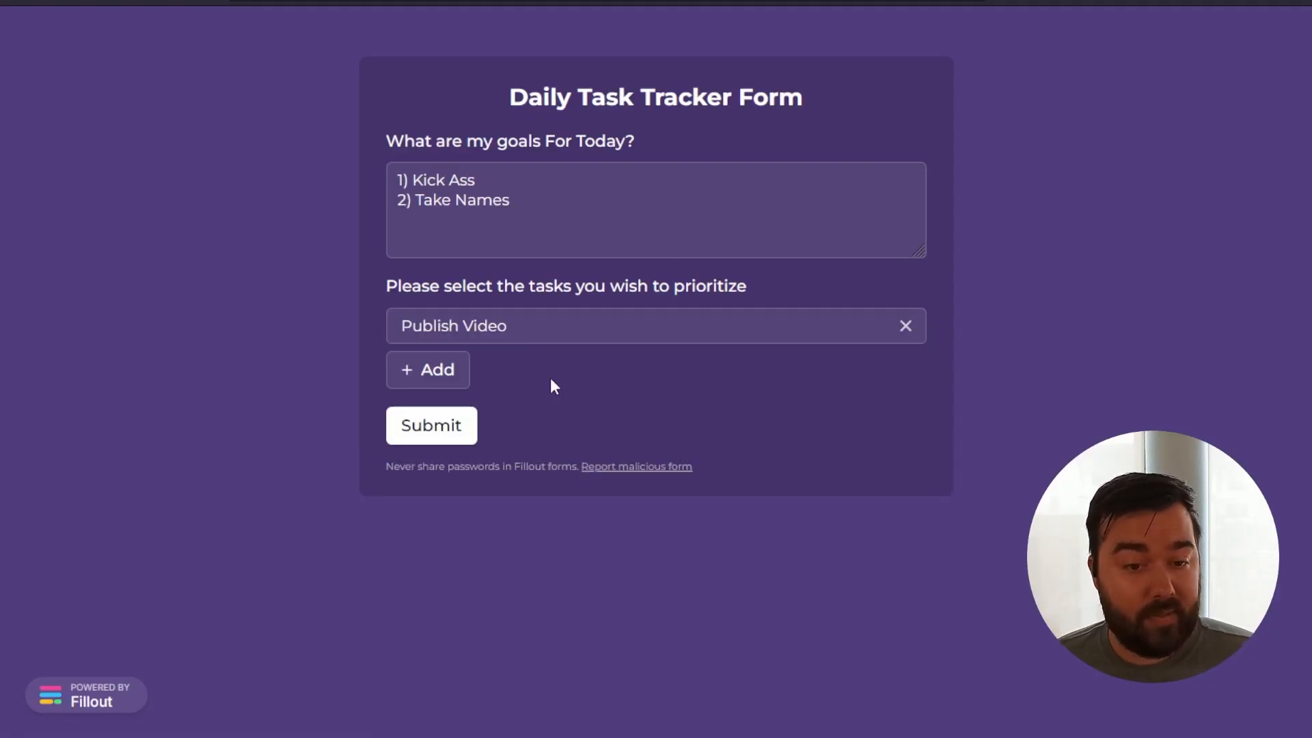
left_click(438, 375)
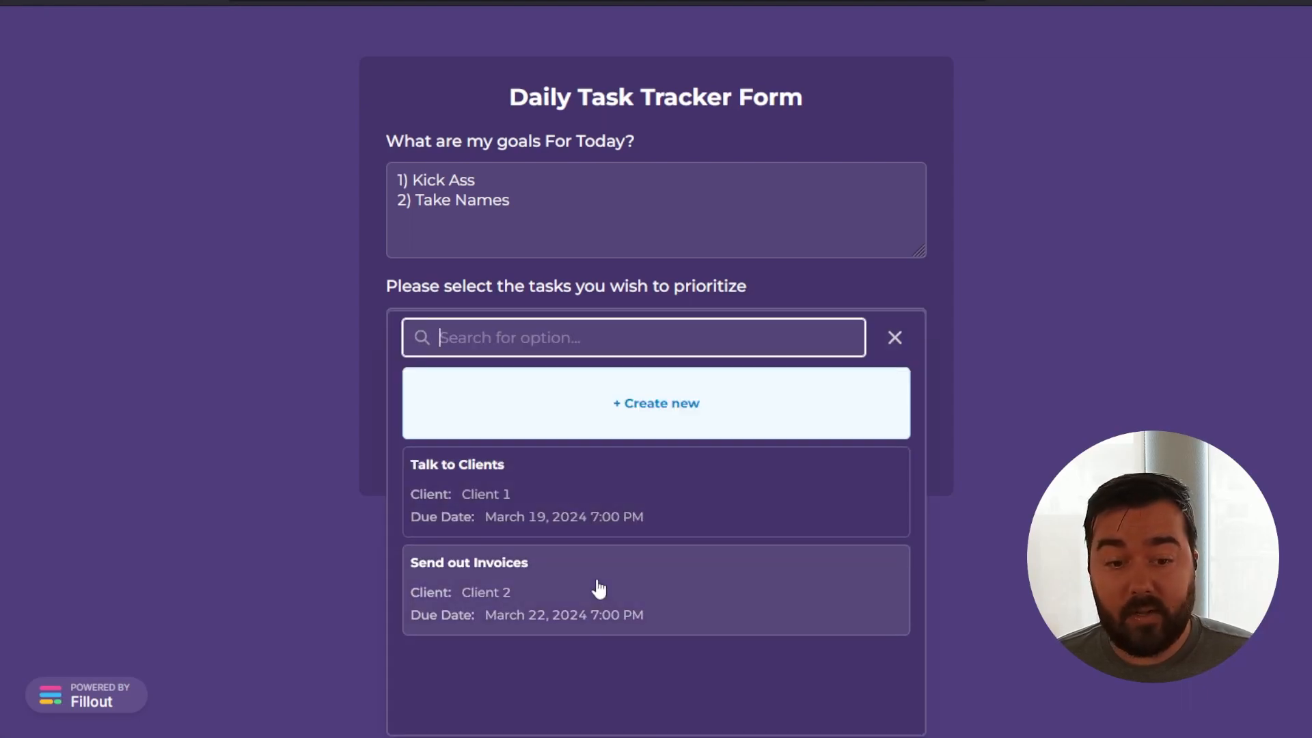
left_click(600, 588)
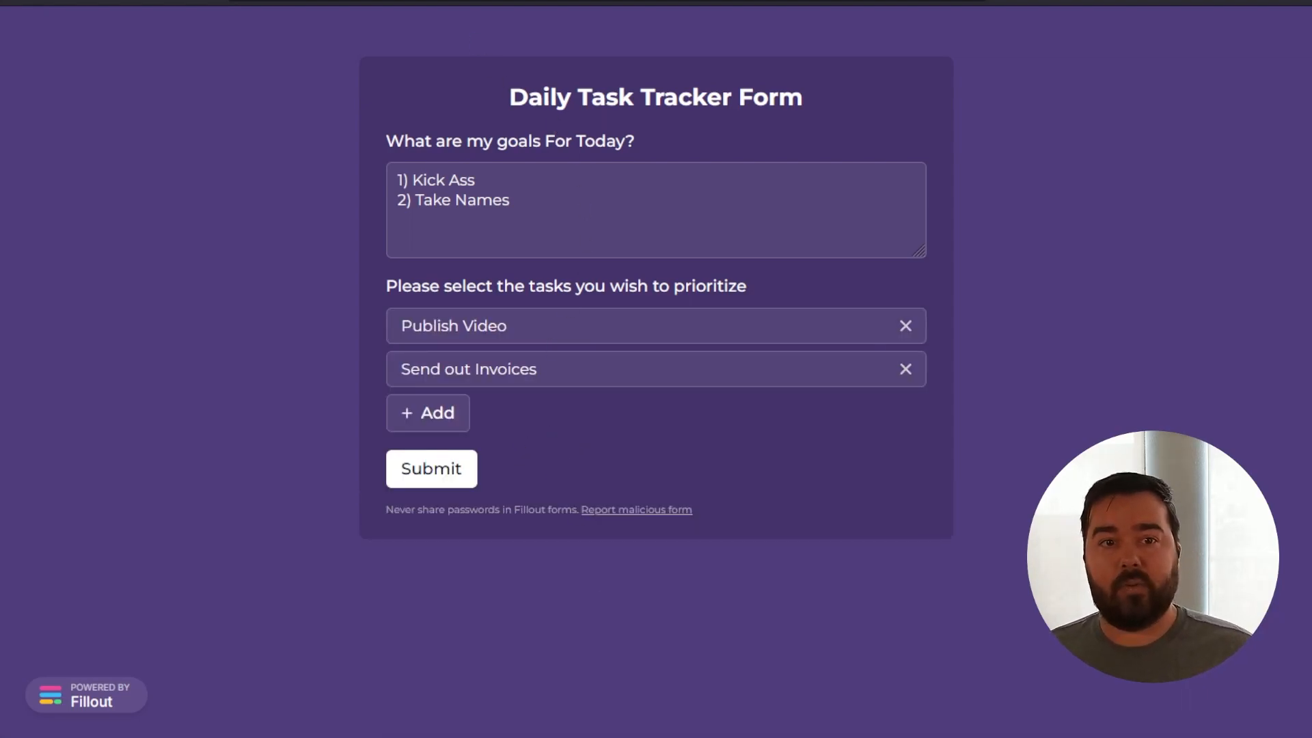
left_click(438, 473)
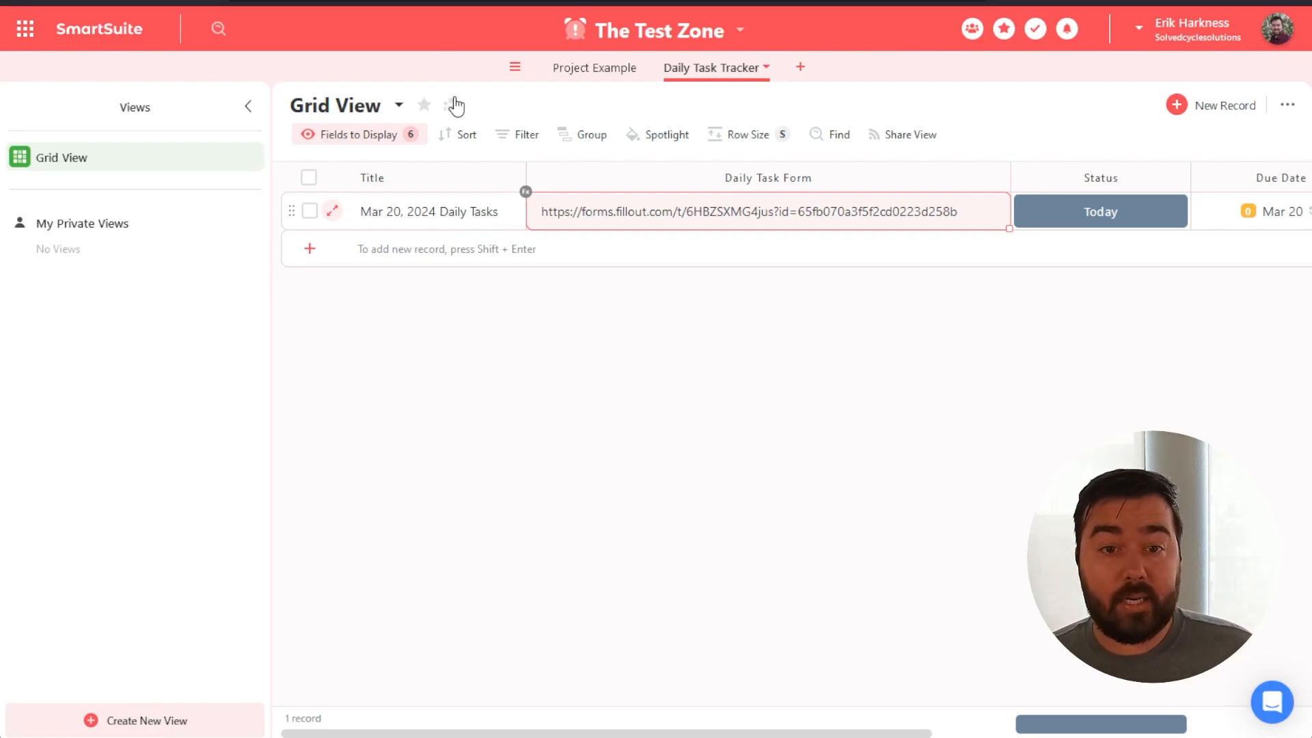
Set the Status of Talk to Clients and Send out Invoices to Complete in SmartSuite's Project Example table
left_click(606, 81)
left_click(916, 258)
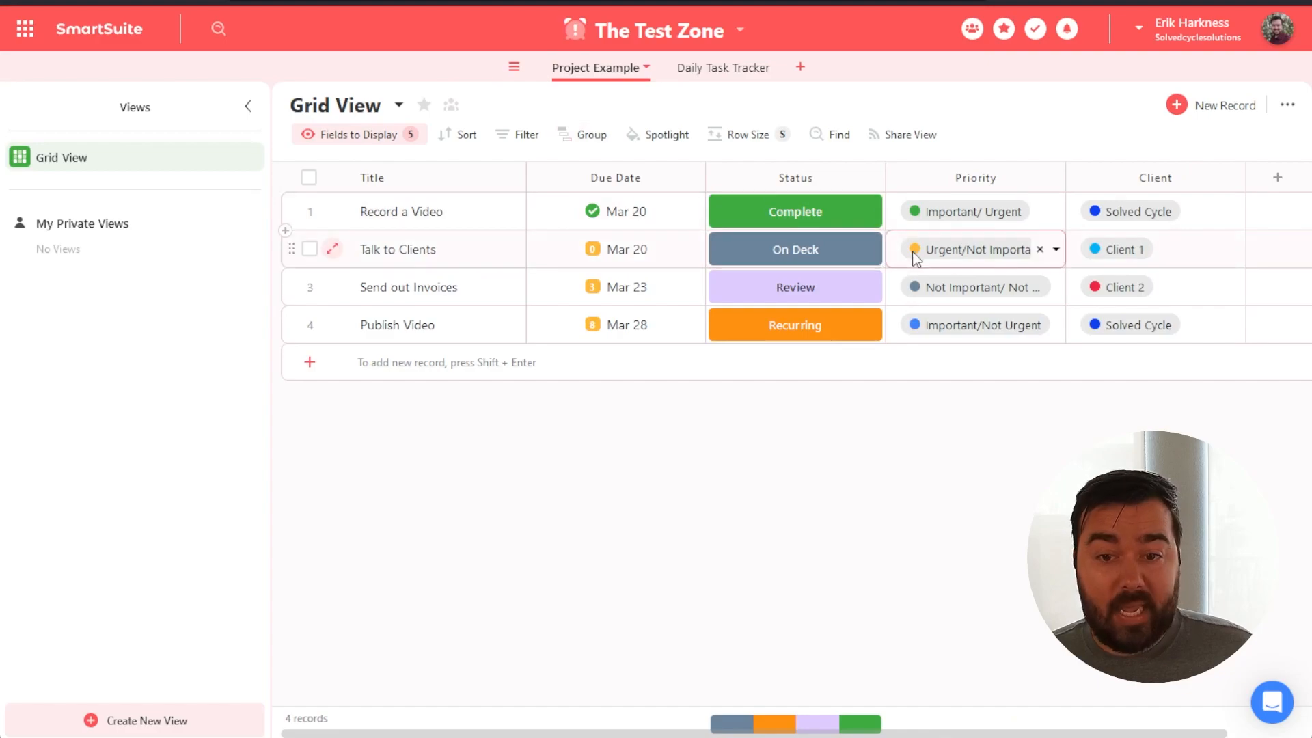
left_click(862, 254)
left_click(866, 250)
left_click(840, 453)
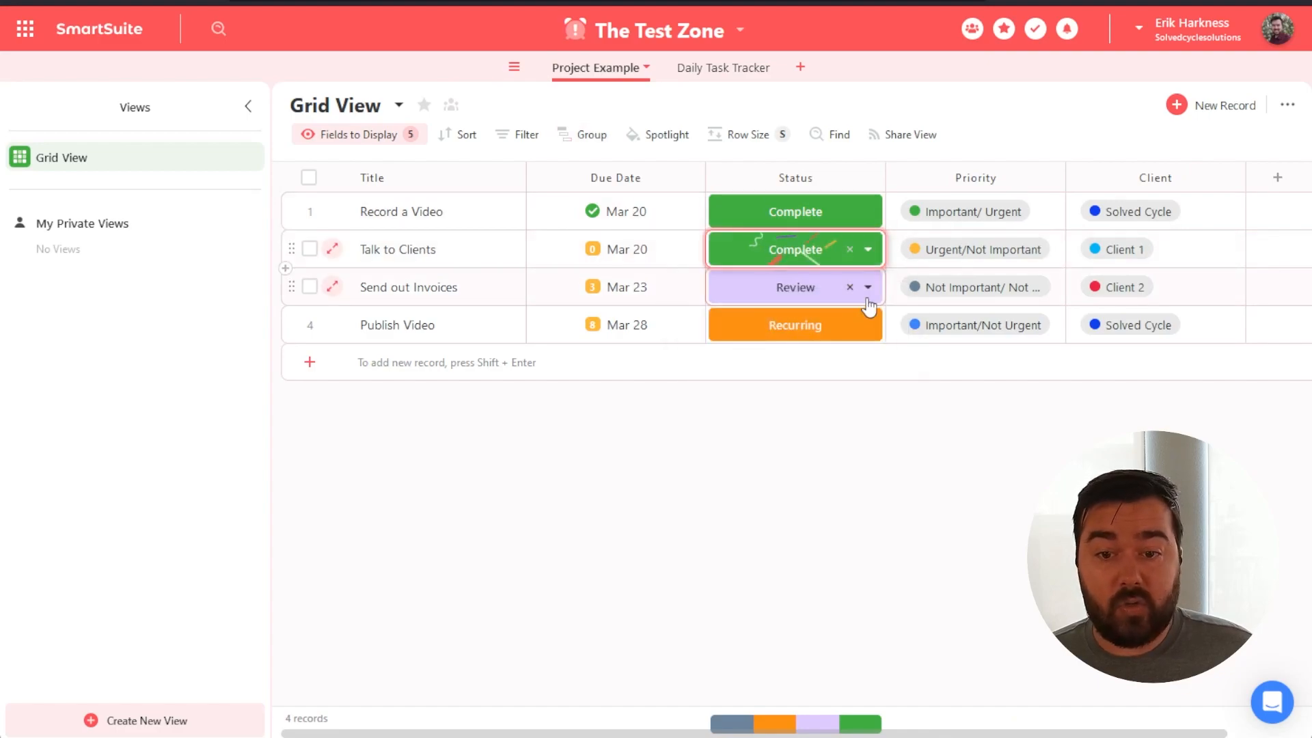
left_click(868, 288)
left_click(829, 477)
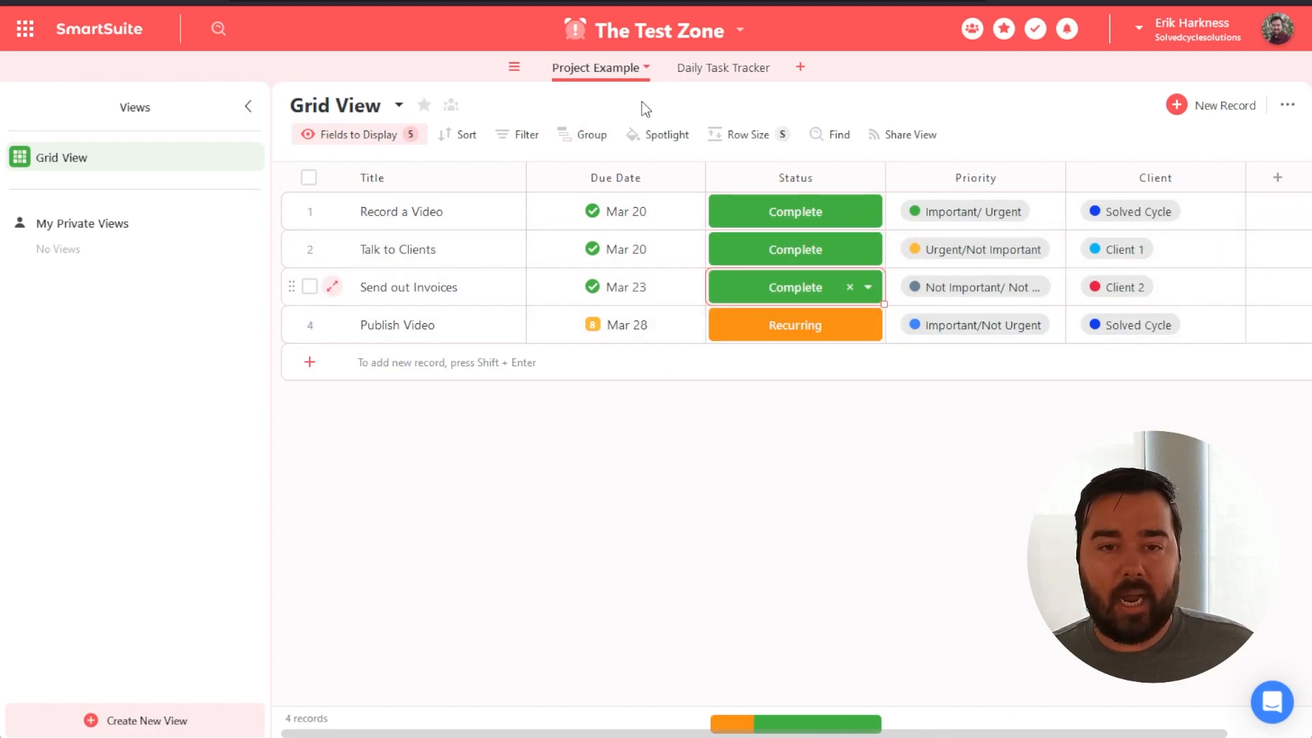
Copy the Daily Task Form link from the Daily Task Tracker record again and reload the form with it in the browser
left_click(726, 68)
left_click(790, 211)
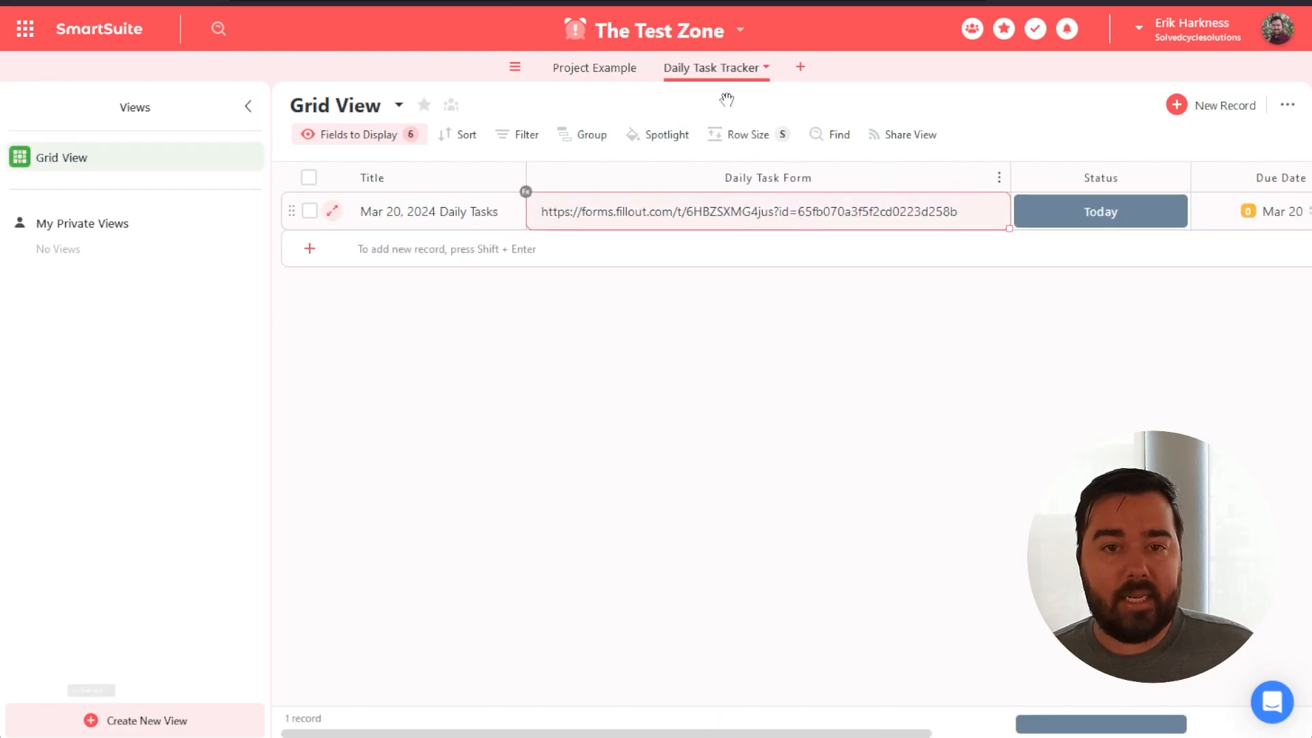
key("ctrl+c")
left_click(588, 0)
left_click(576, 0)
key("ctrl+v")
key("Return")
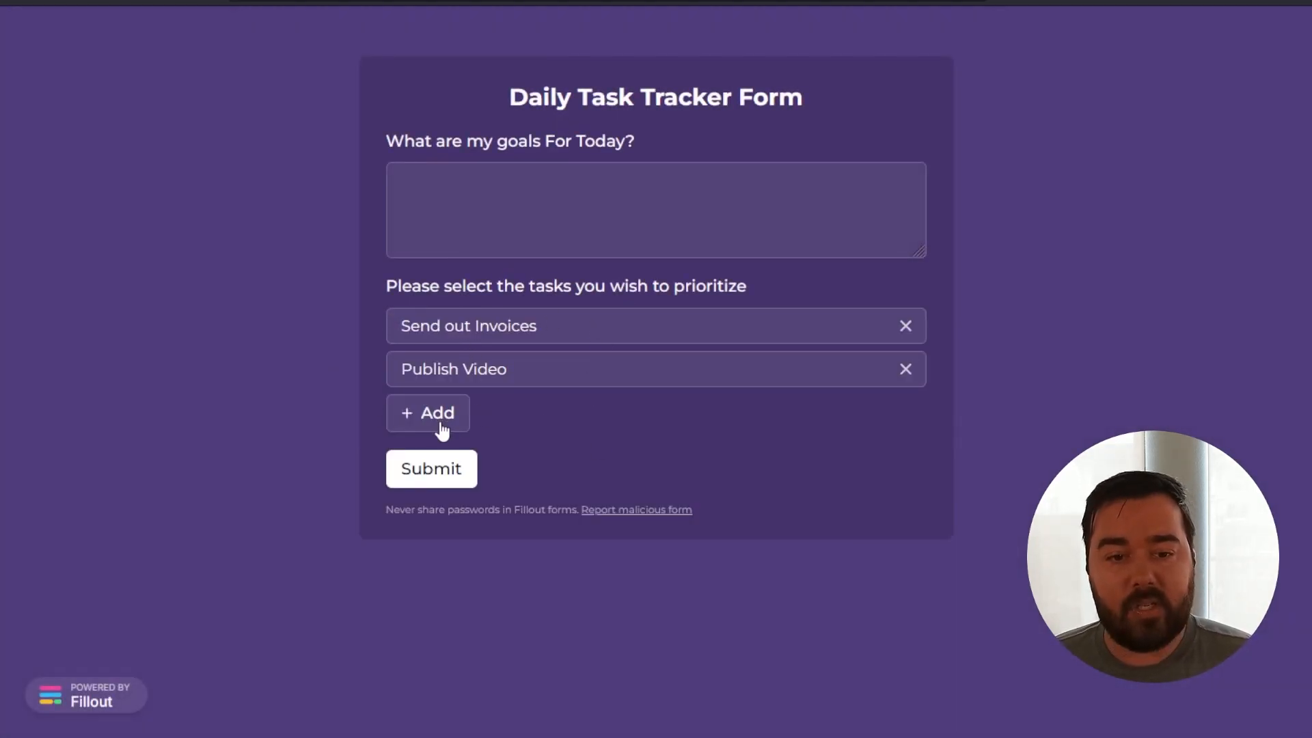
Start a new record from the form's task picker and title it "Go to the grocery store"
left_click(440, 427)
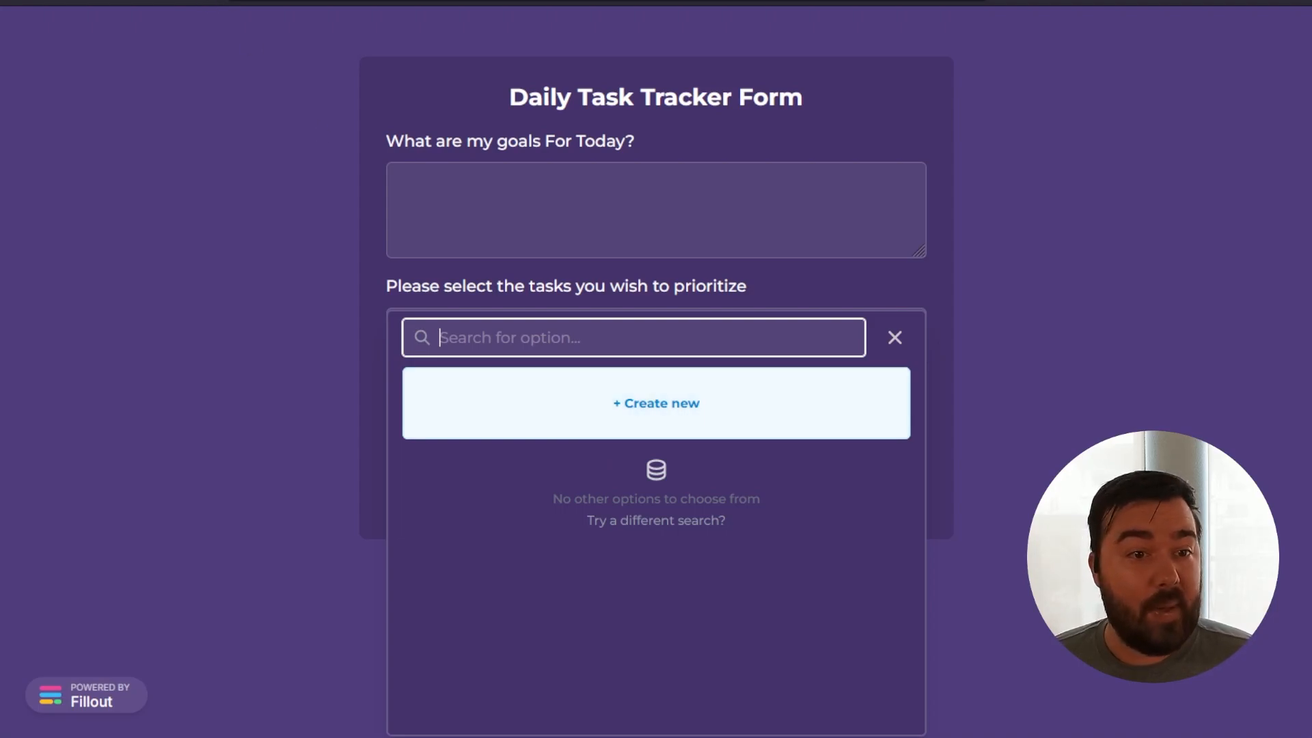
left_click(660, 408)
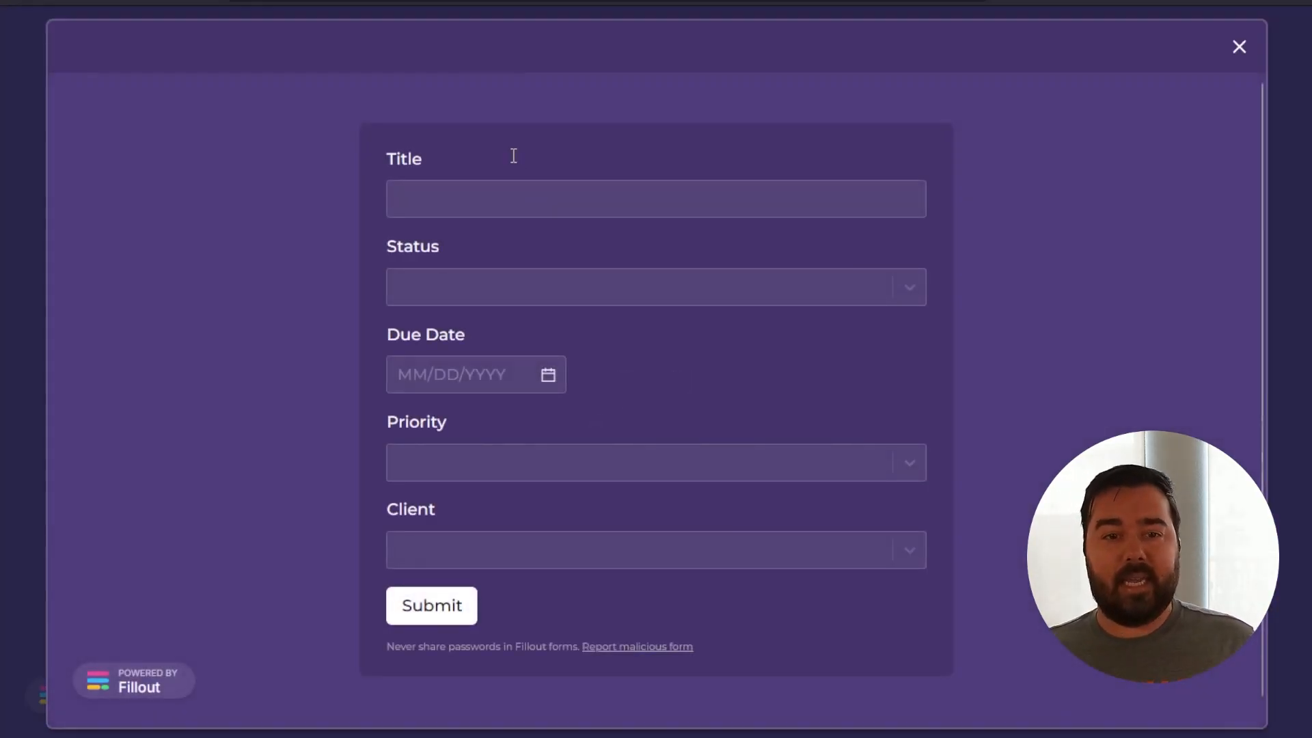
left_click(515, 205)
type("G")
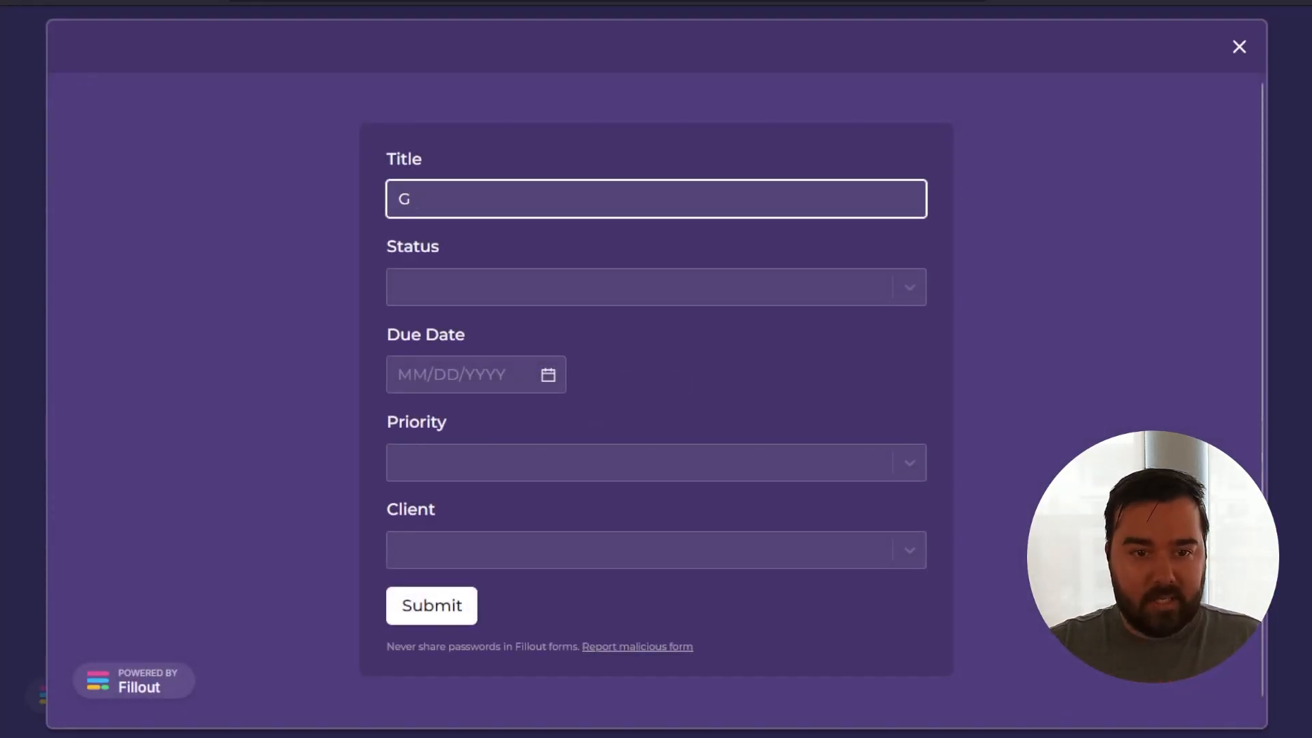
type("o to the grocery store")
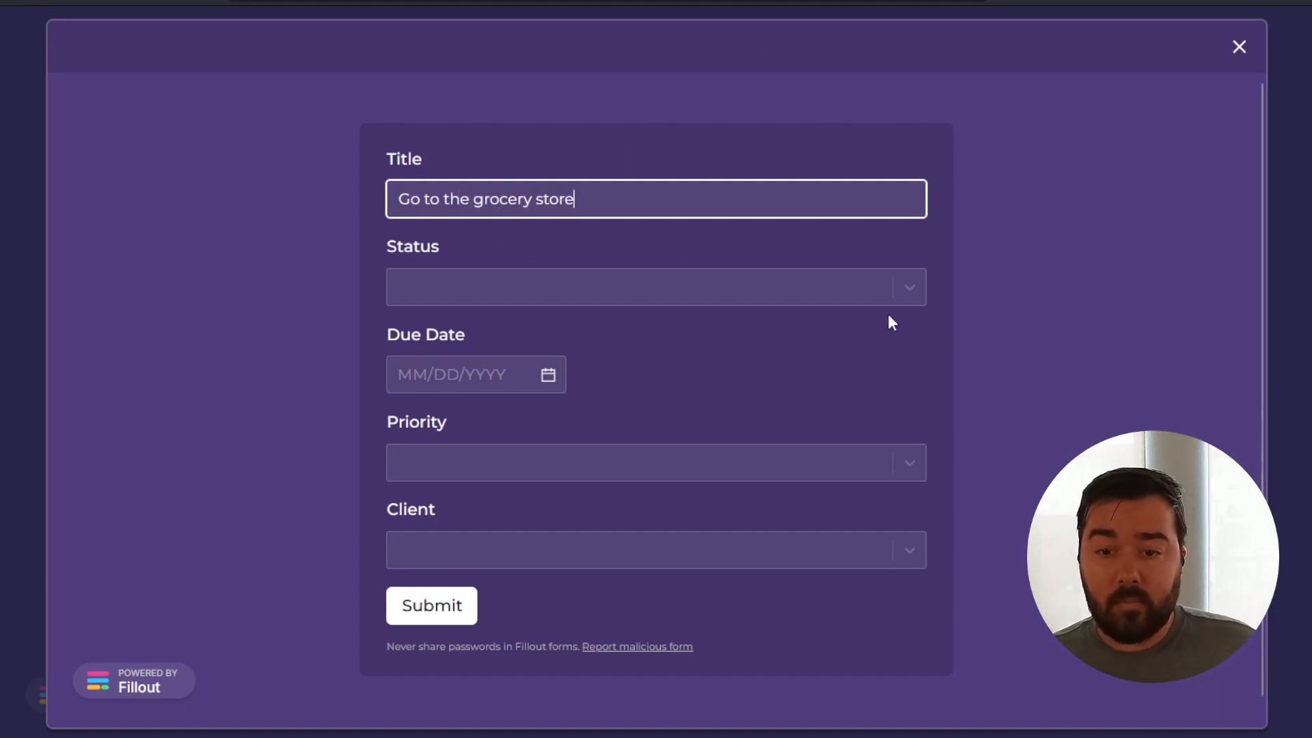
Set the new task's Status to In Process and its Due Date to 03/21/2024
left_click(857, 297)
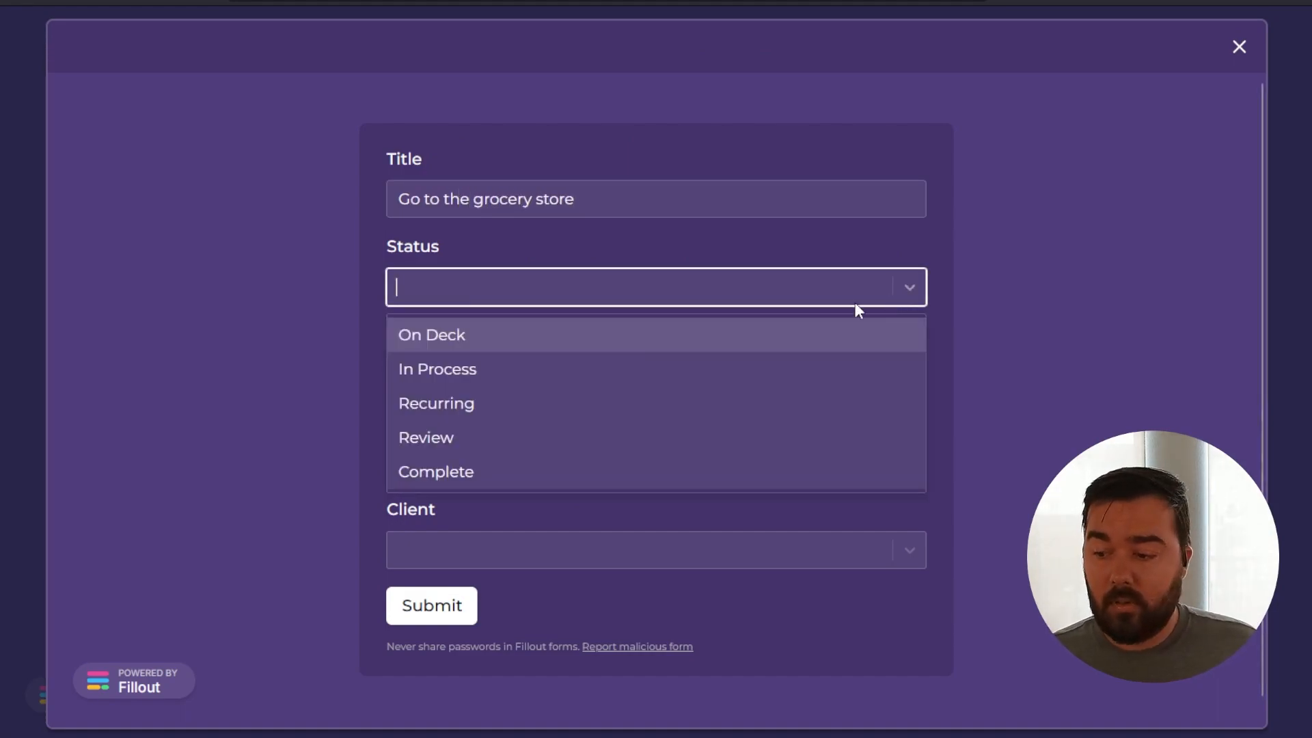
left_click(478, 370)
left_click(483, 386)
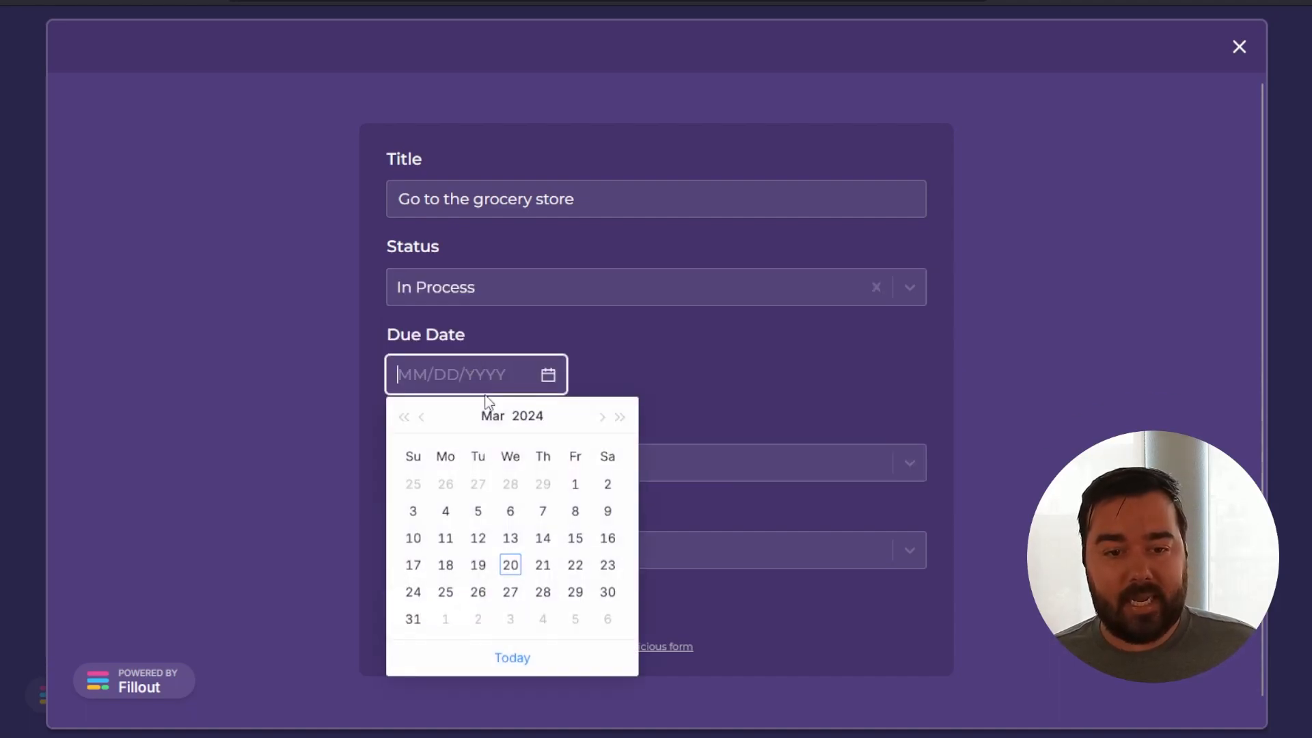
left_click(542, 564)
Submit the new task with Priority Important/Not Urgent and Client Solved Cycle, and check for it in SmartSuite's Project Example table
left_click(689, 465)
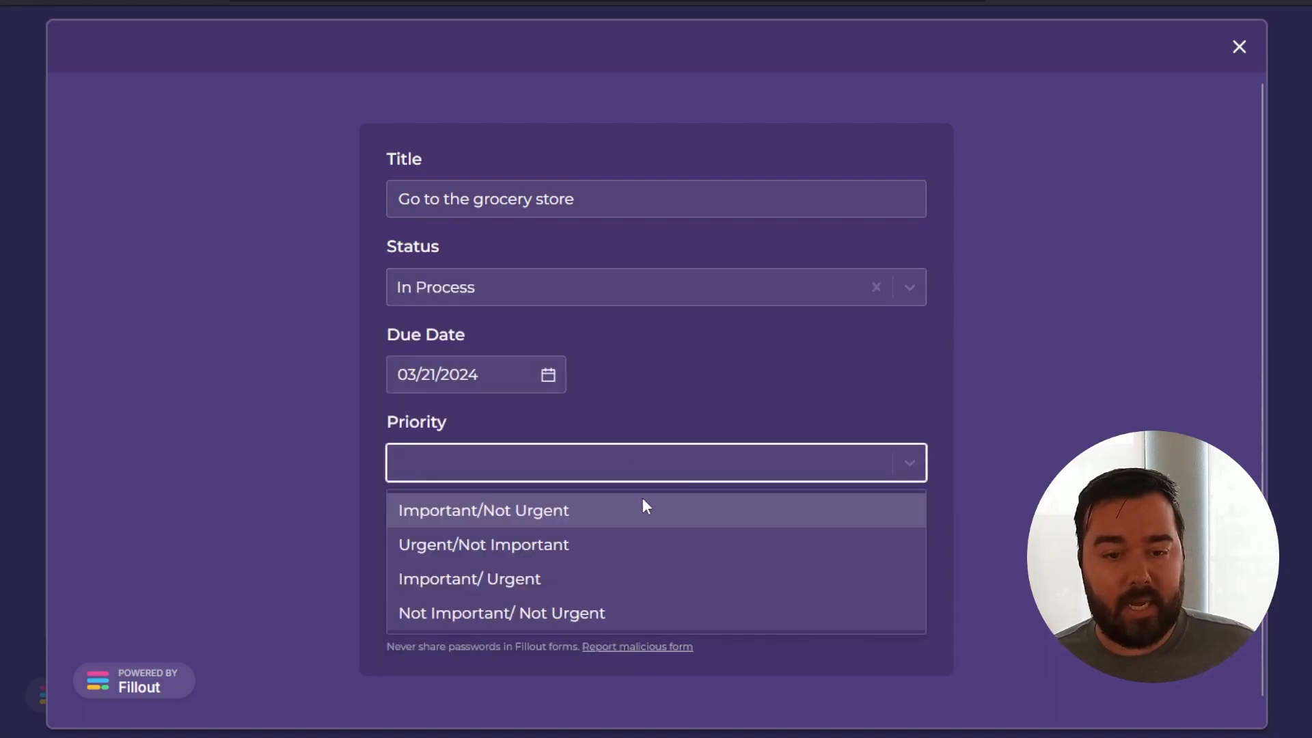
left_click(524, 511)
left_click(542, 554)
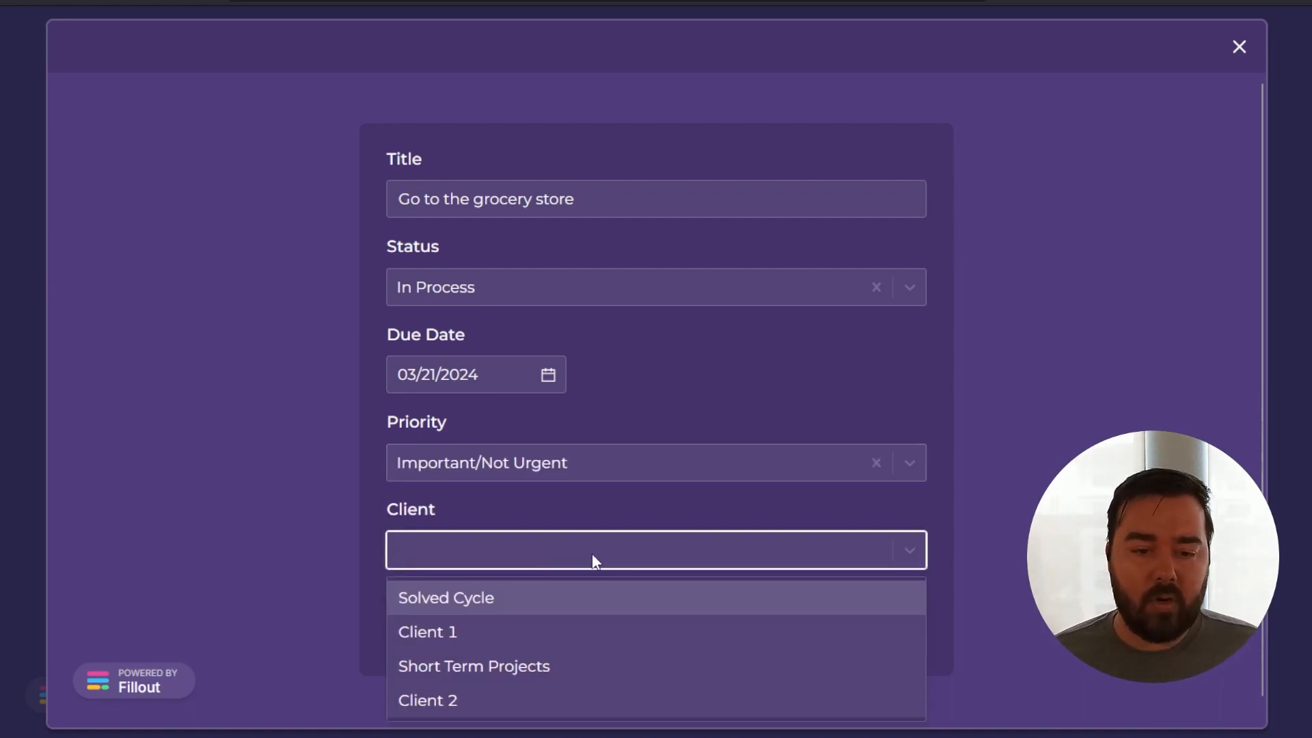
left_click(501, 608)
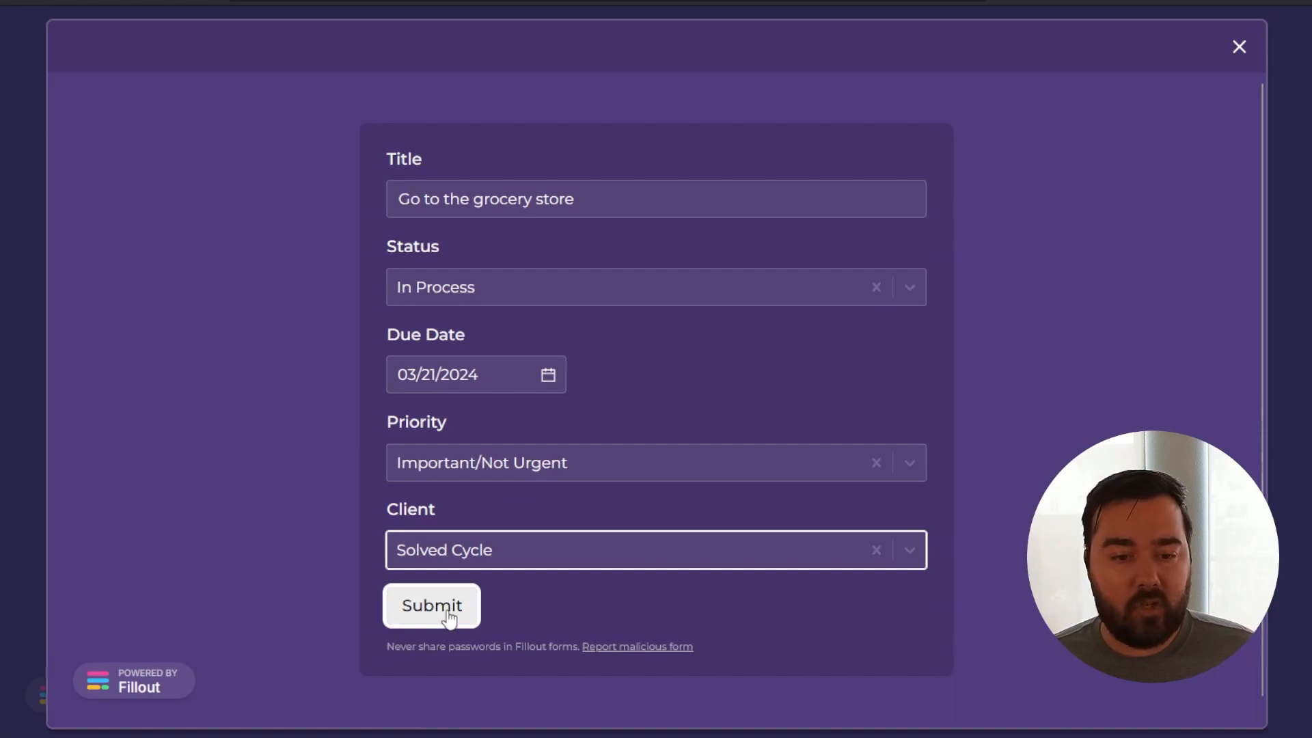
left_click(444, 613)
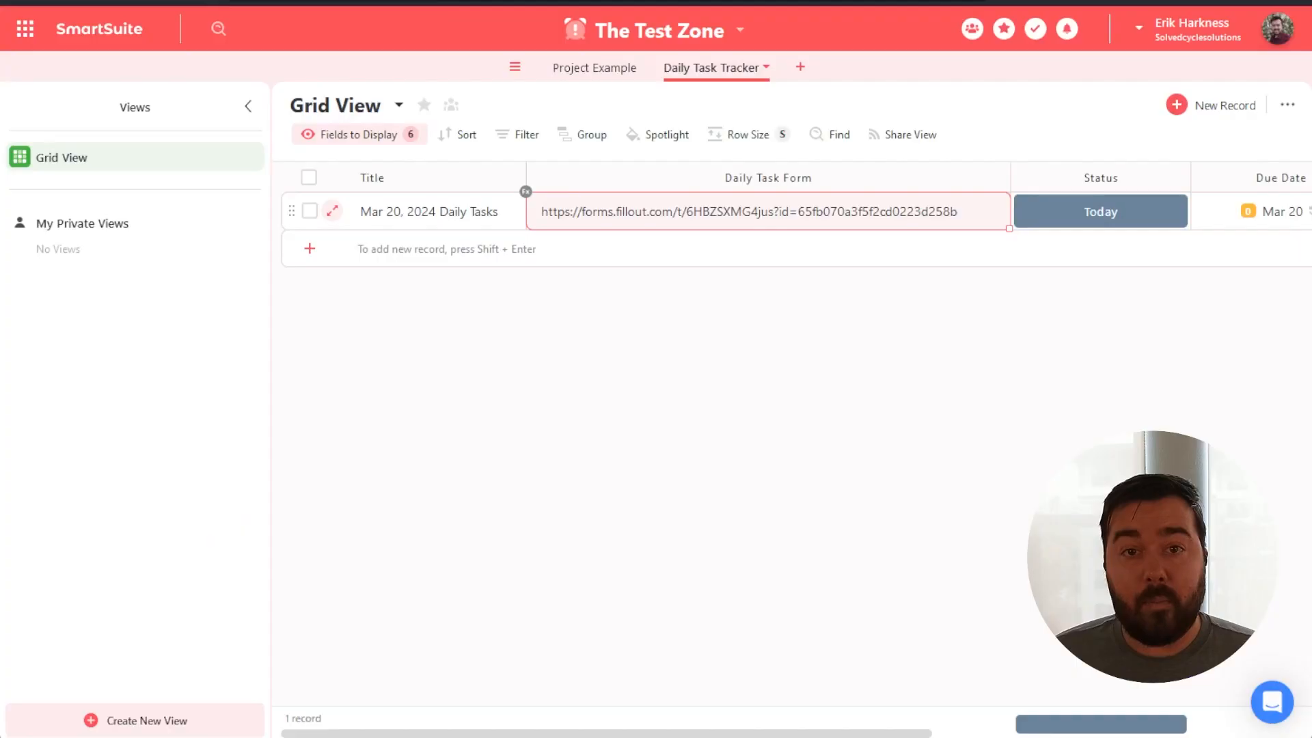
left_click(577, 71)
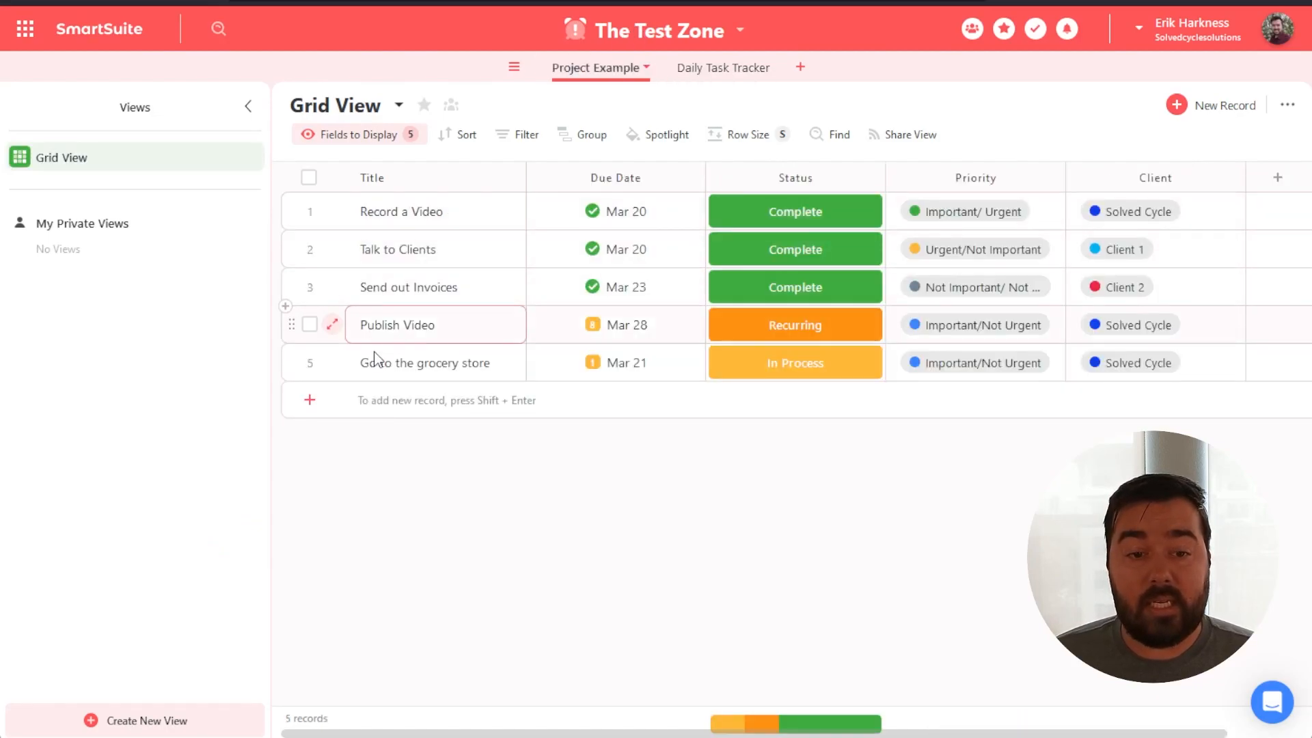